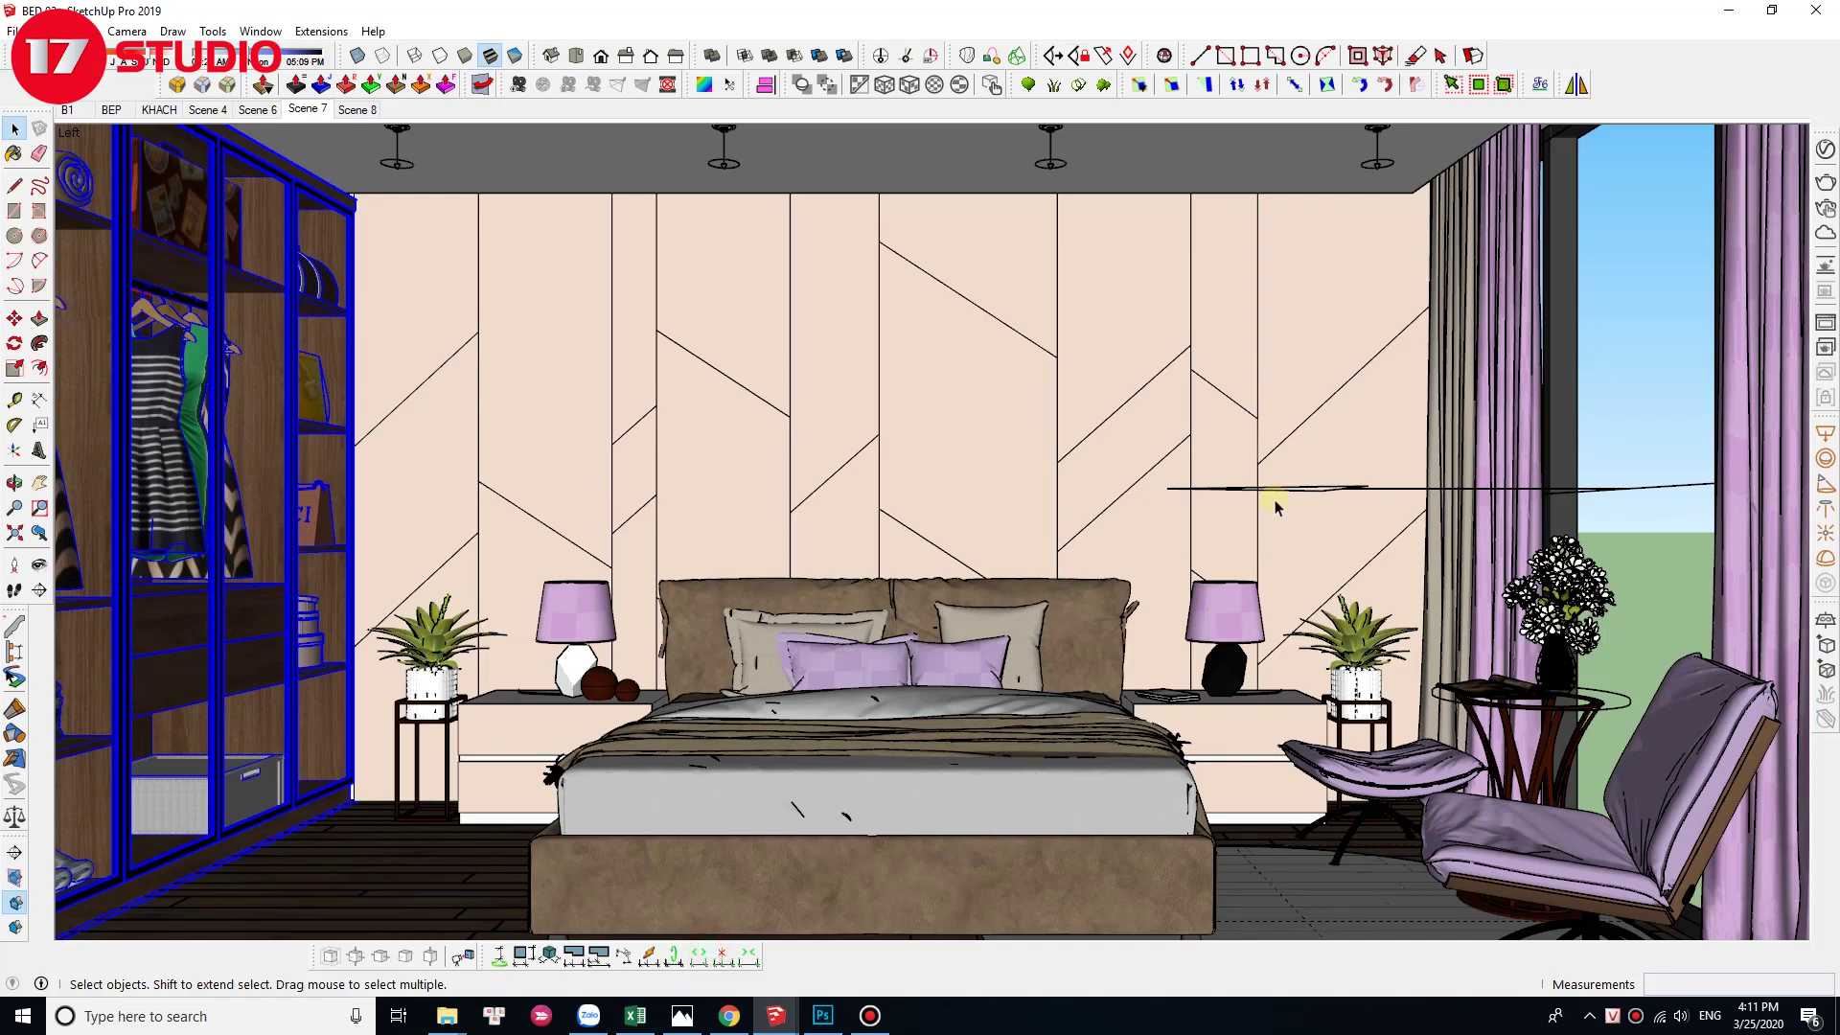
# Step: Point out the wall lines, IES downlights and window light, and briefly hide both bedside lamps to show the sphere light inside
pyautogui.click(880, 519)
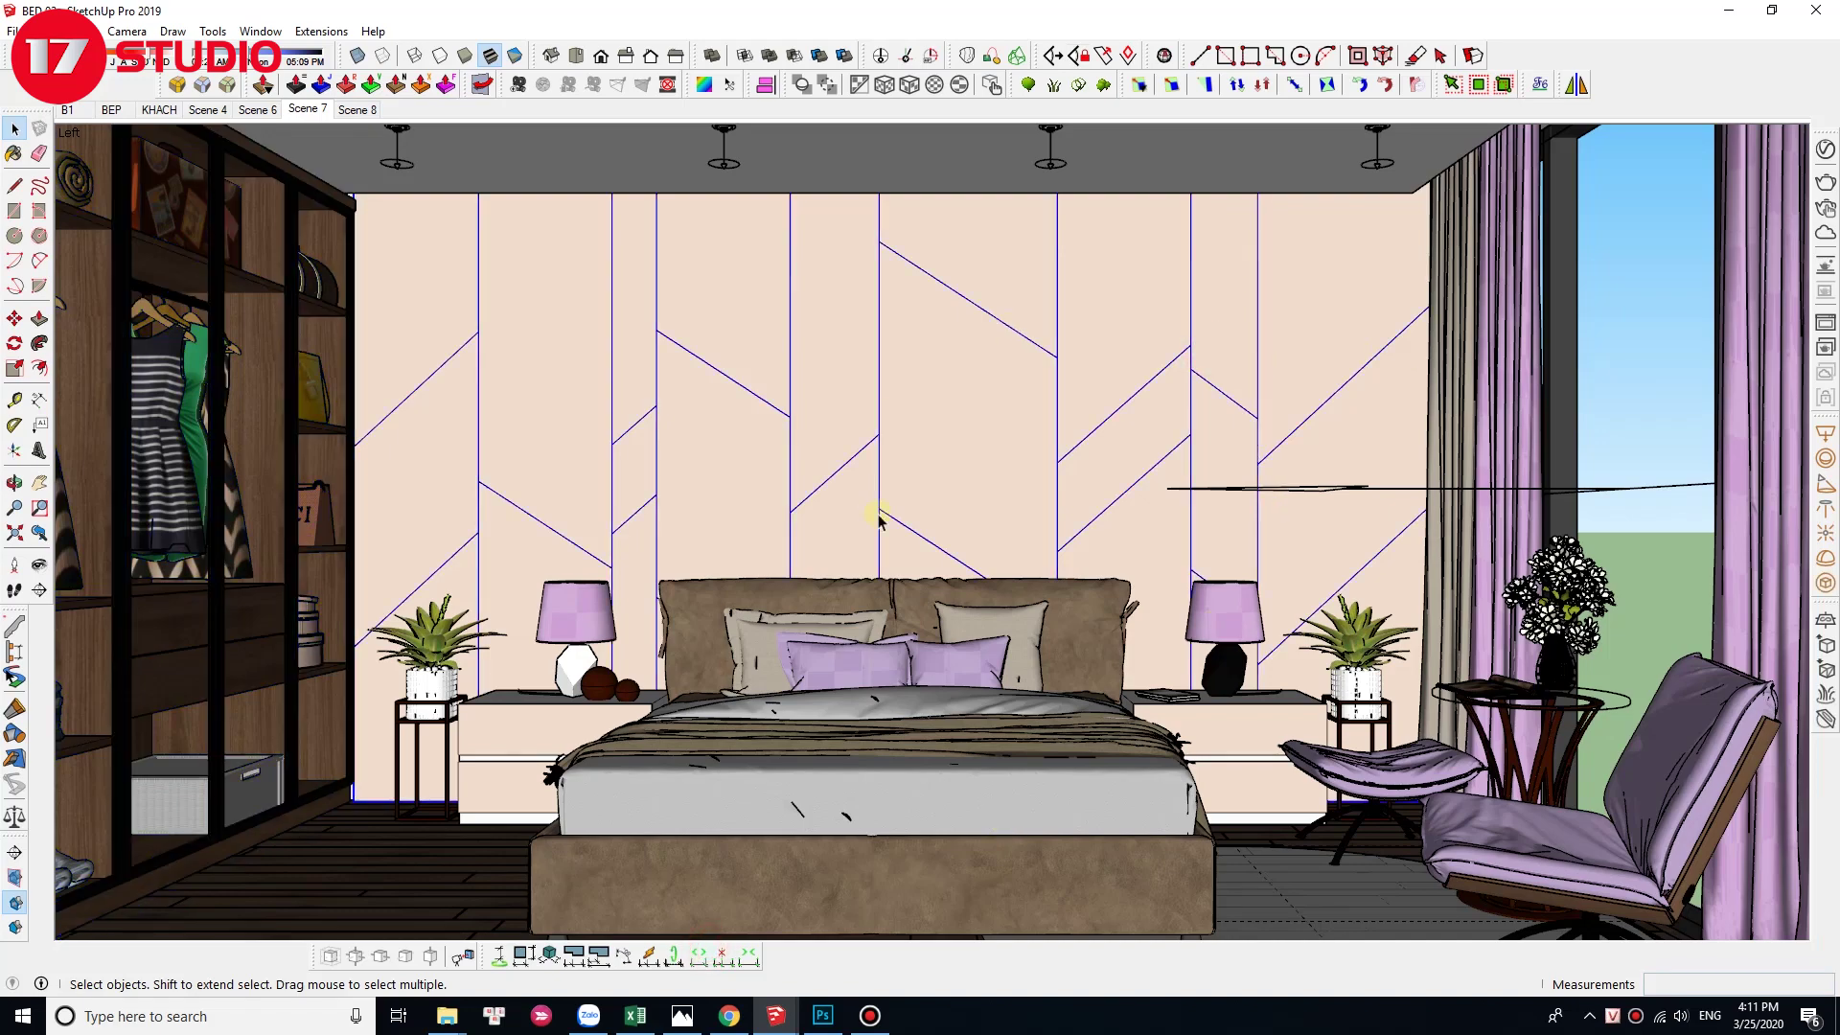
pyautogui.click(401, 165)
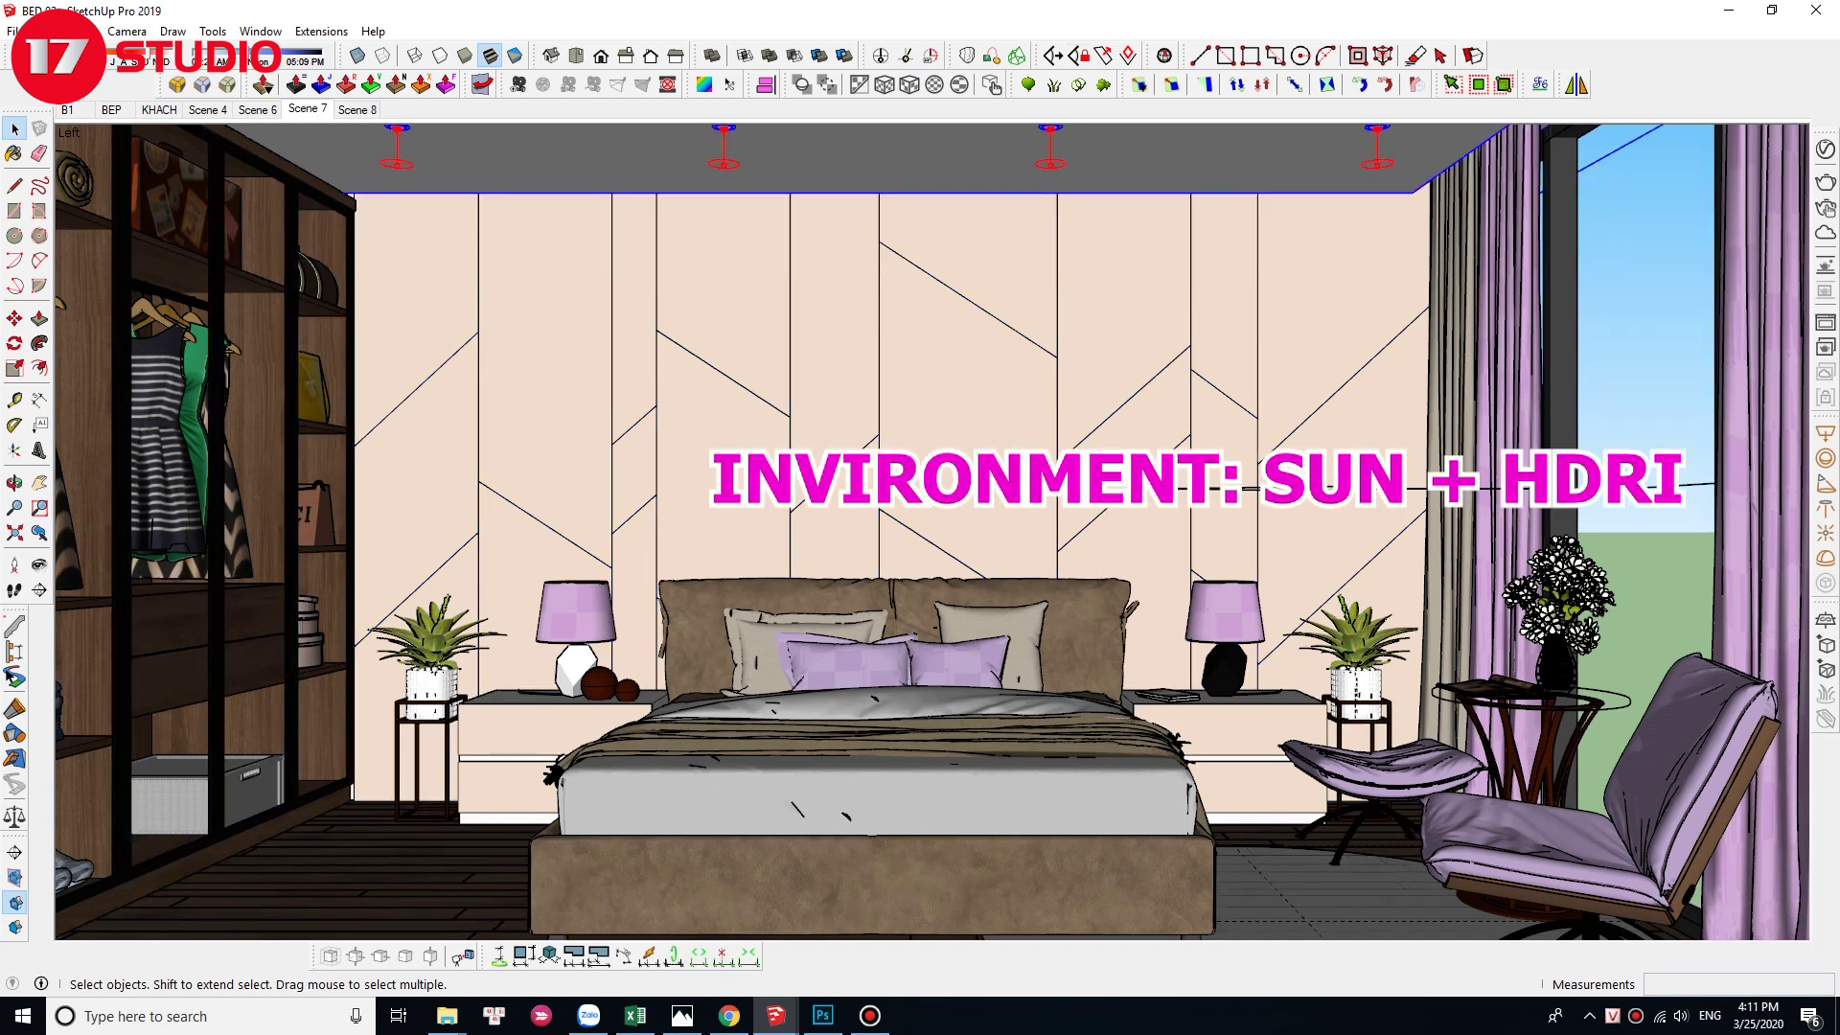
pyautogui.click(1438, 469)
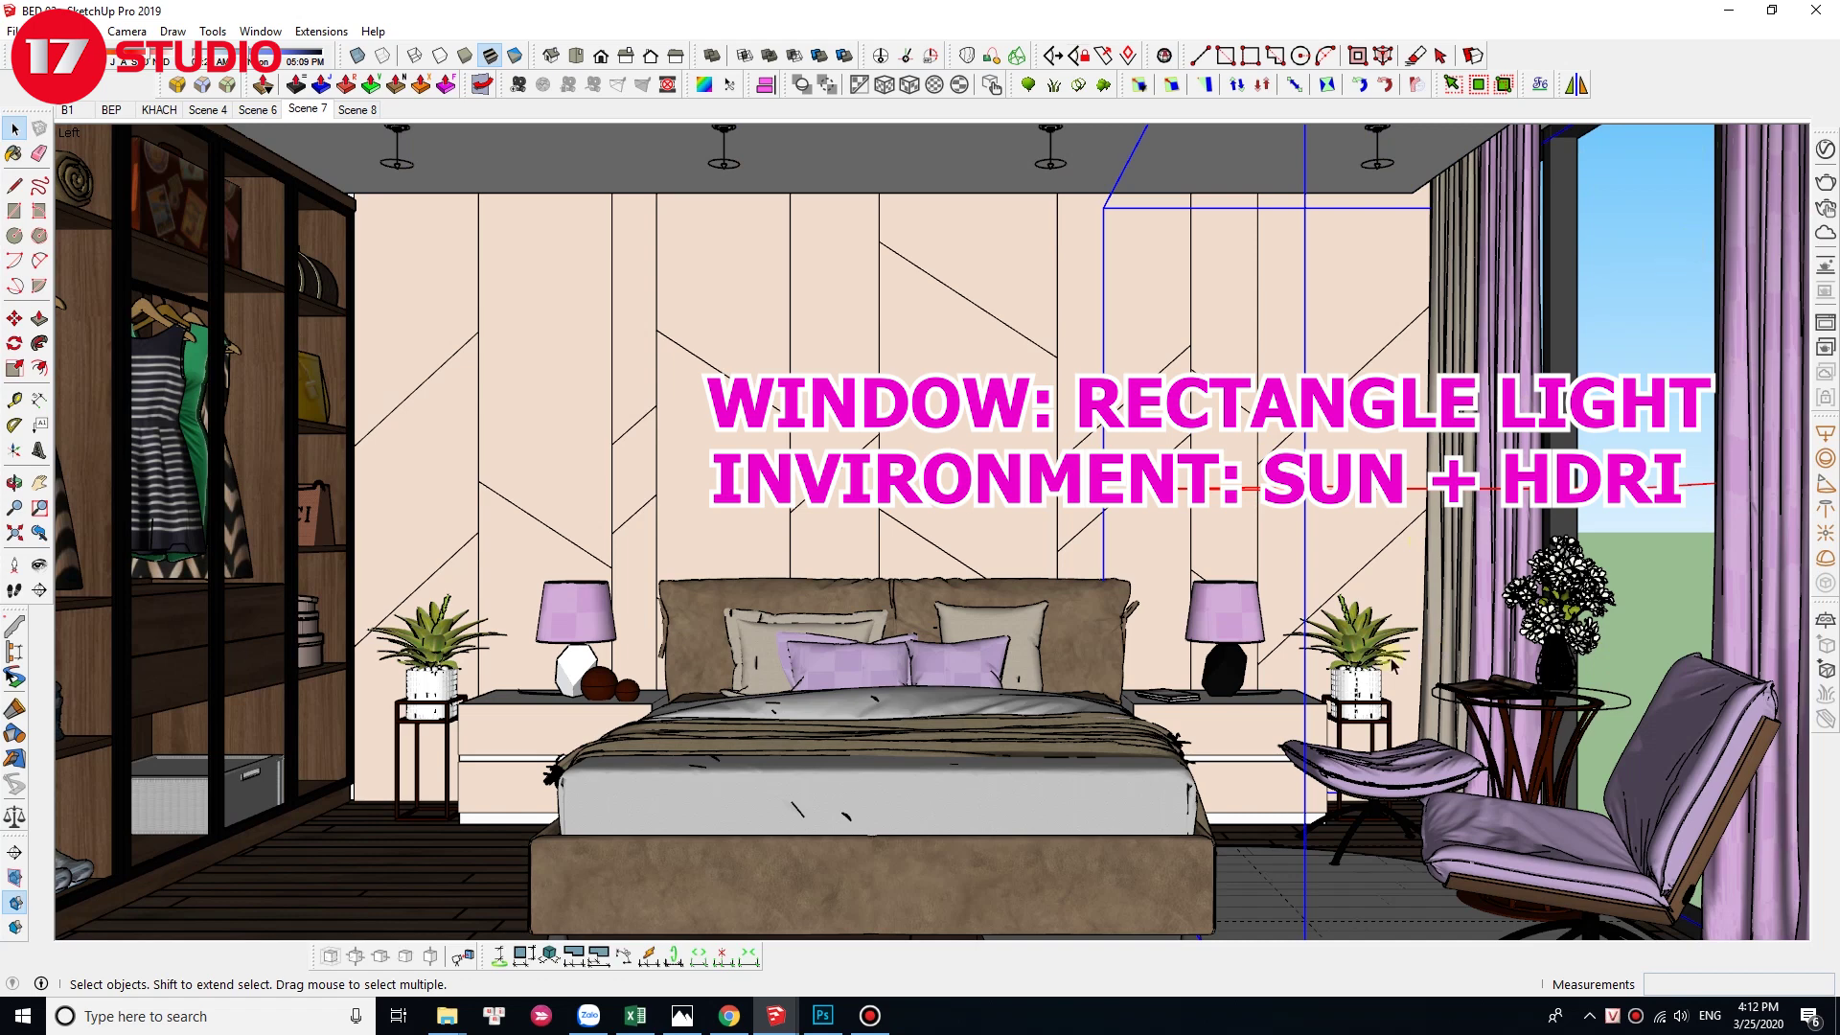
pyautogui.click(1217, 612)
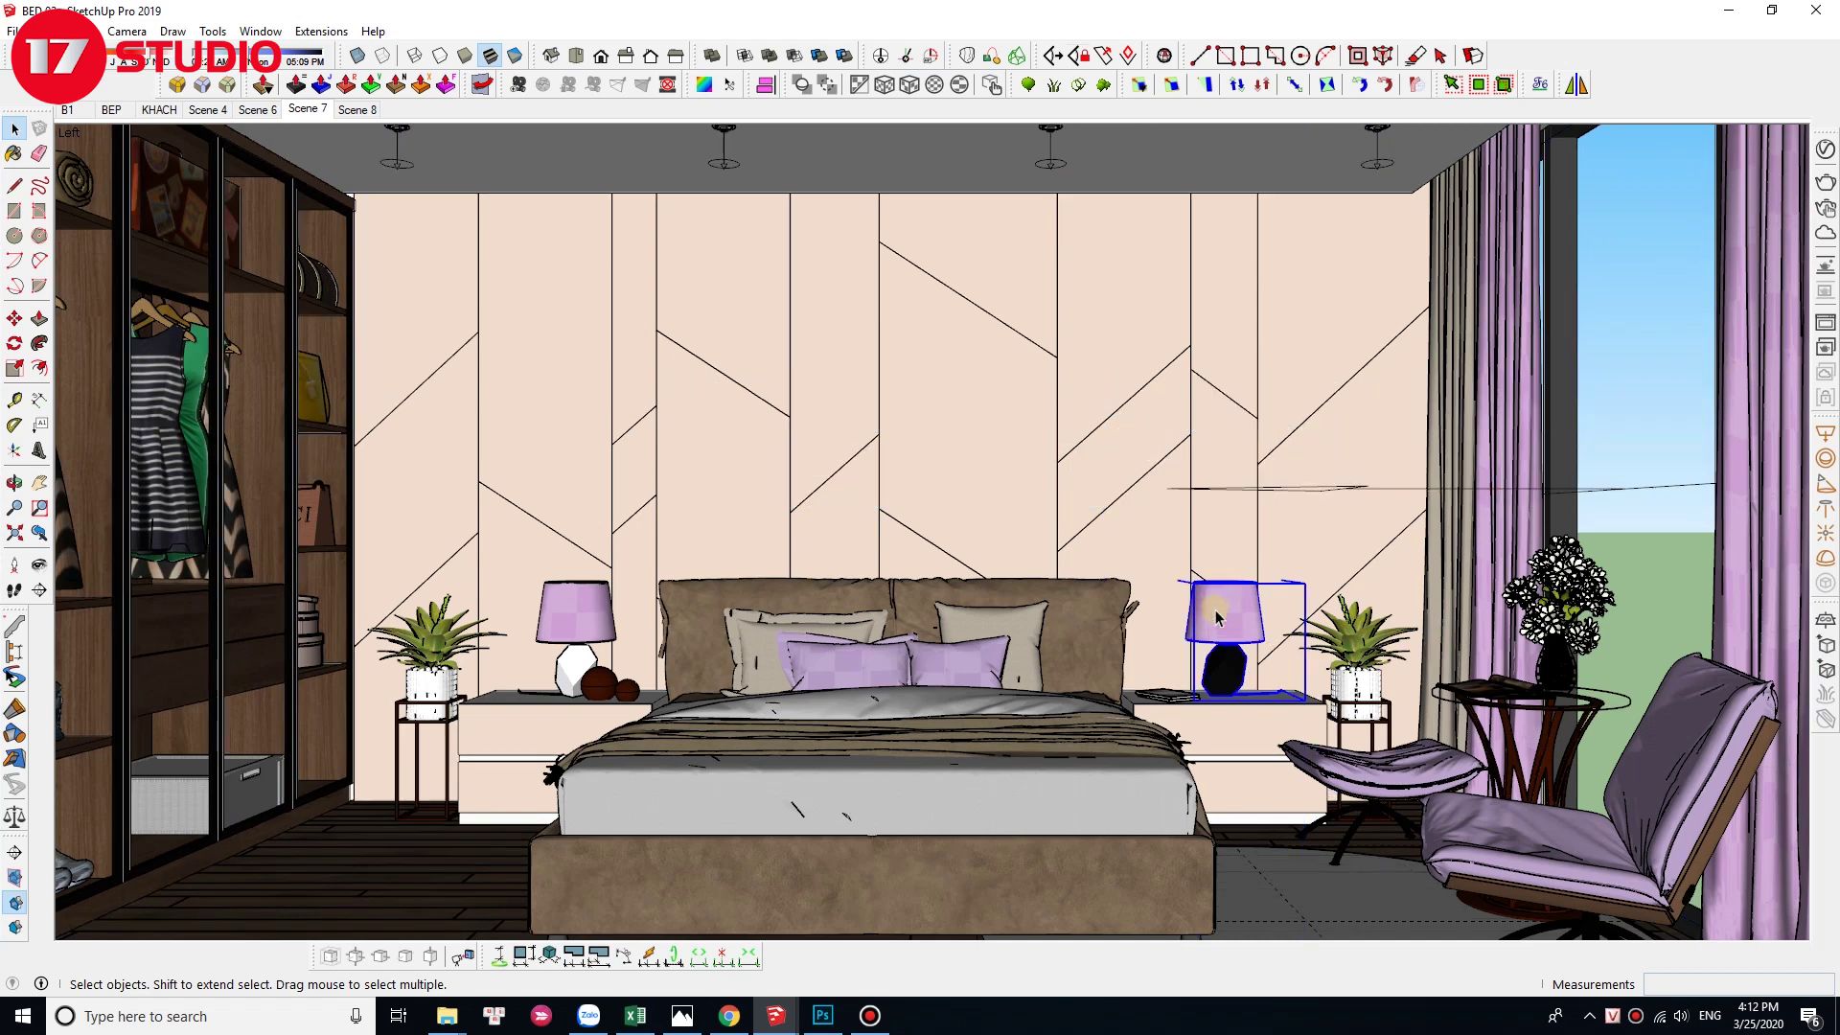
pyautogui.press('Delete')
pyautogui.click(579, 606)
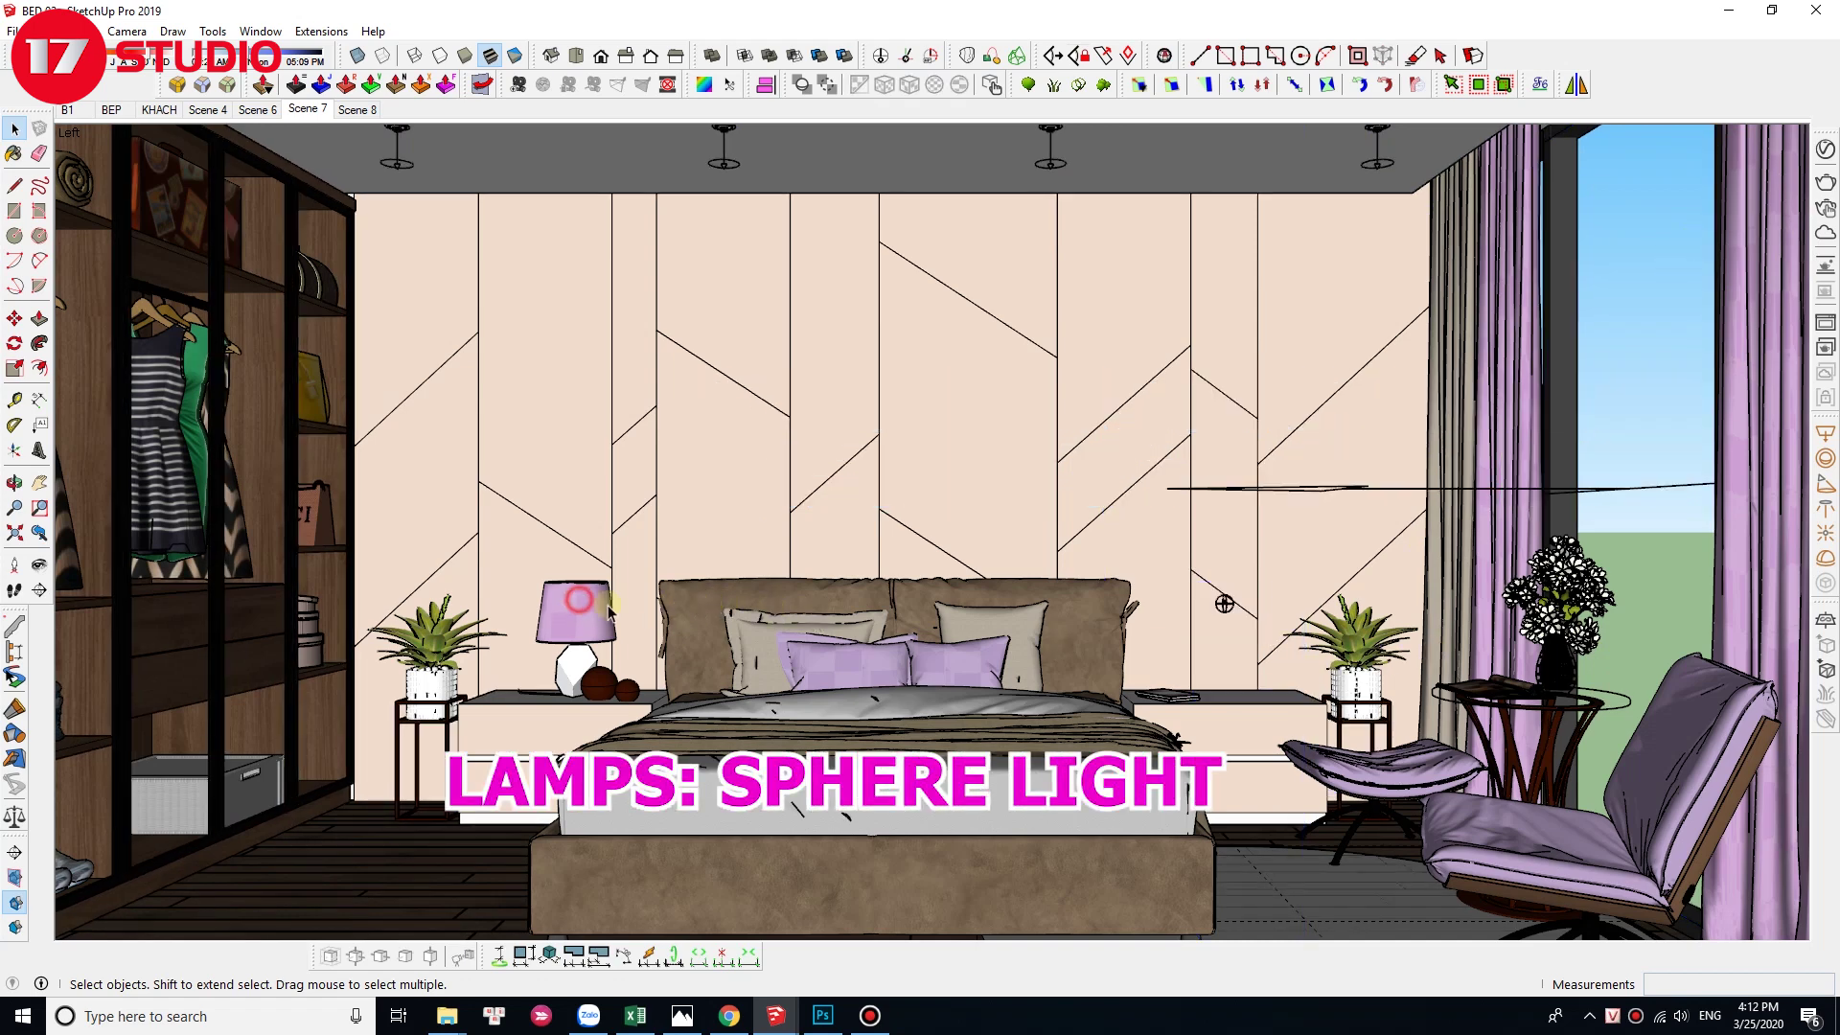
pyautogui.press('Delete')
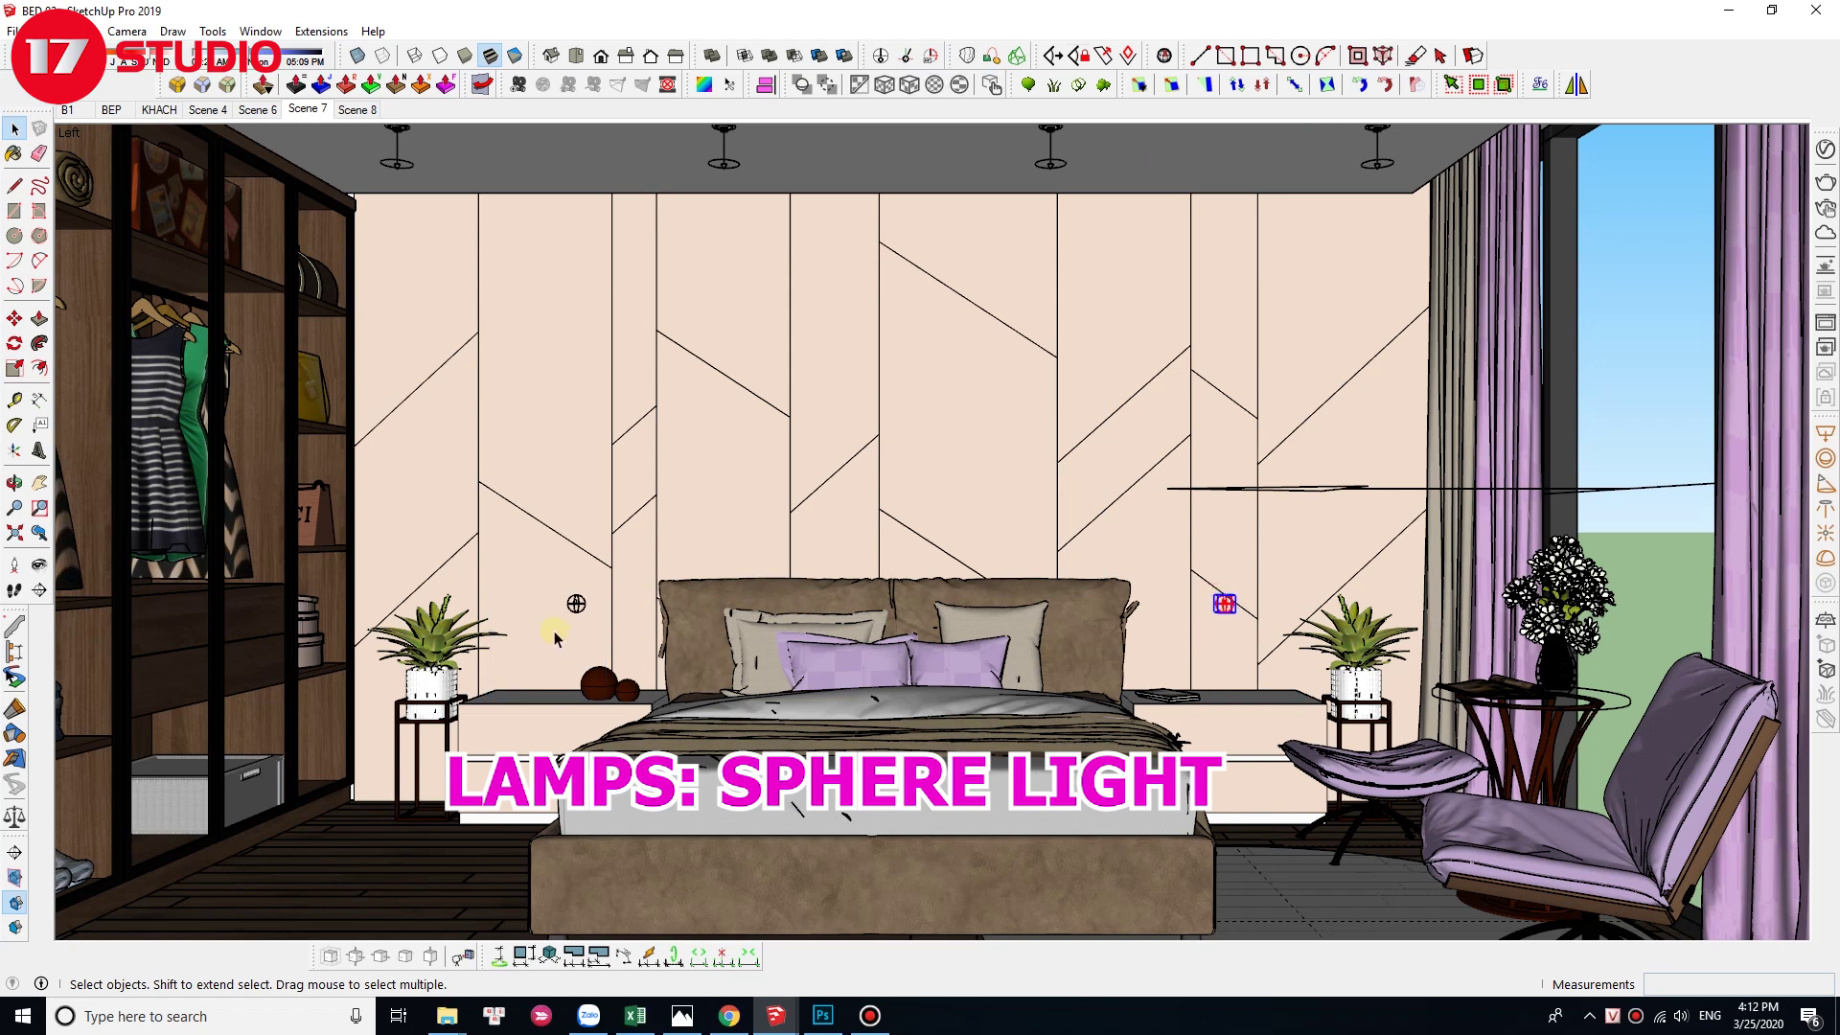
pyautogui.click(577, 602)
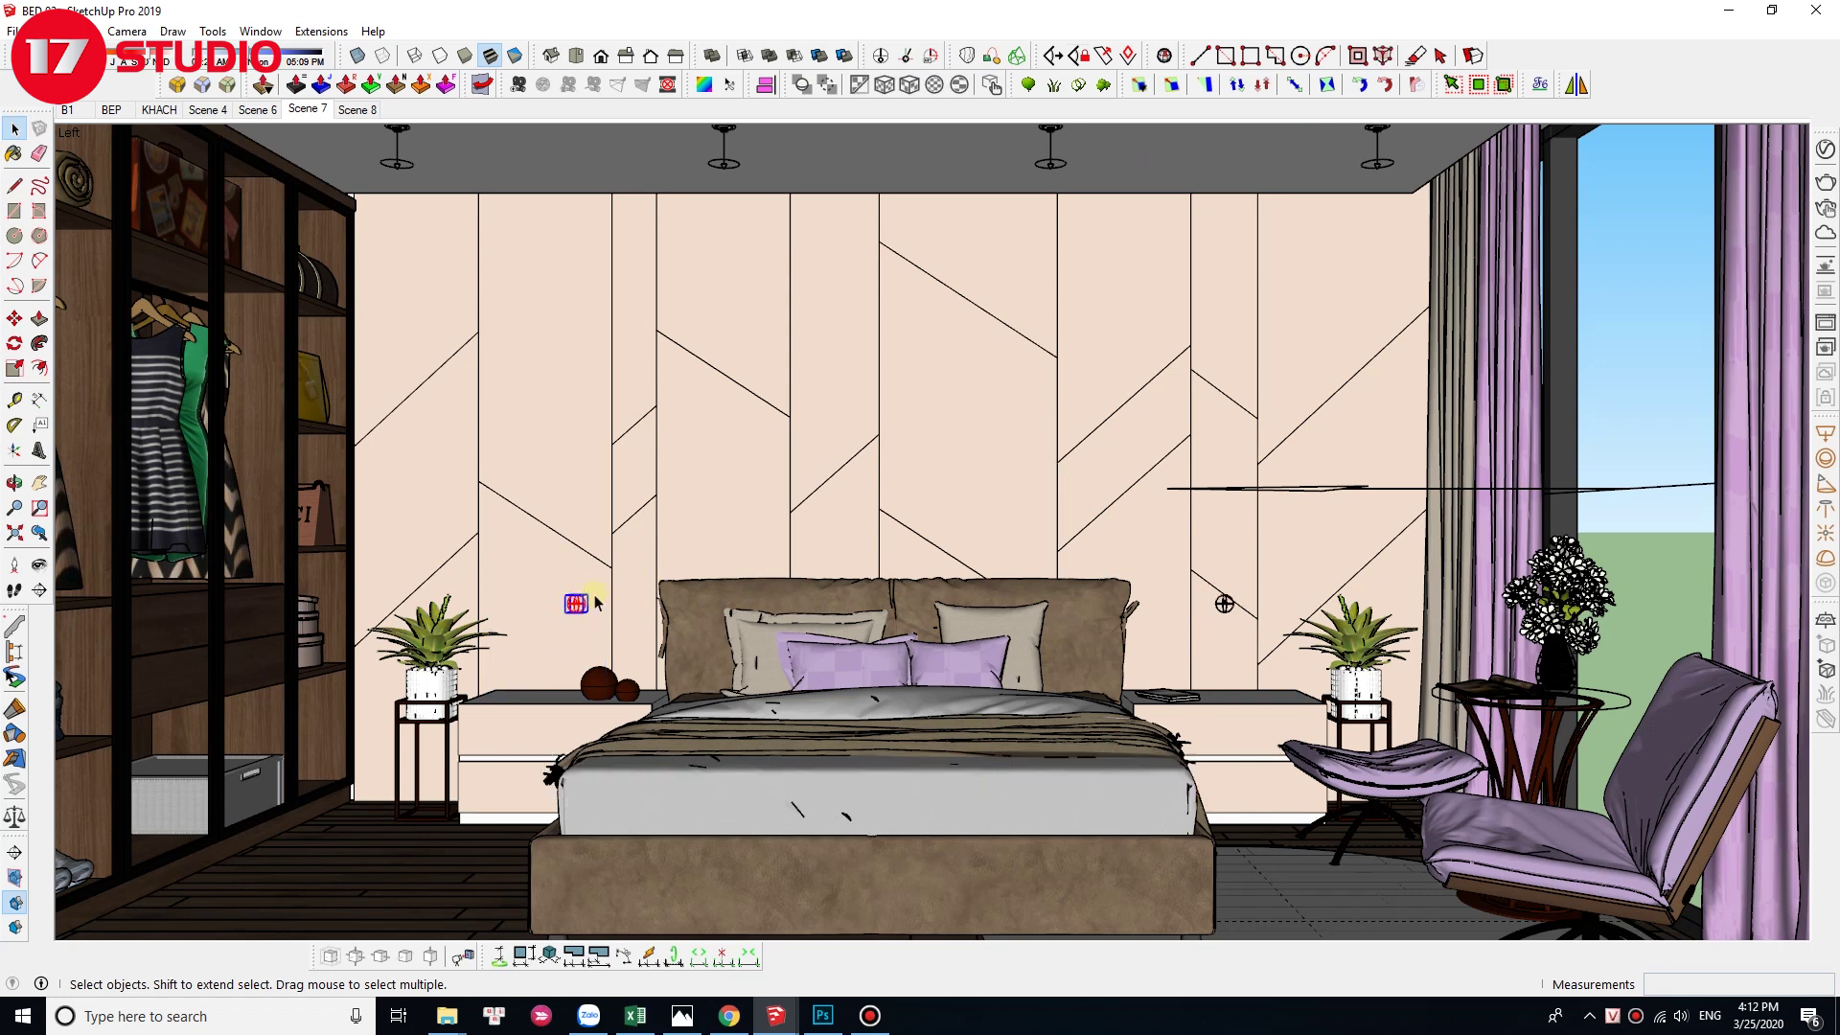
pyautogui.hotkey('ctrl', 'z')
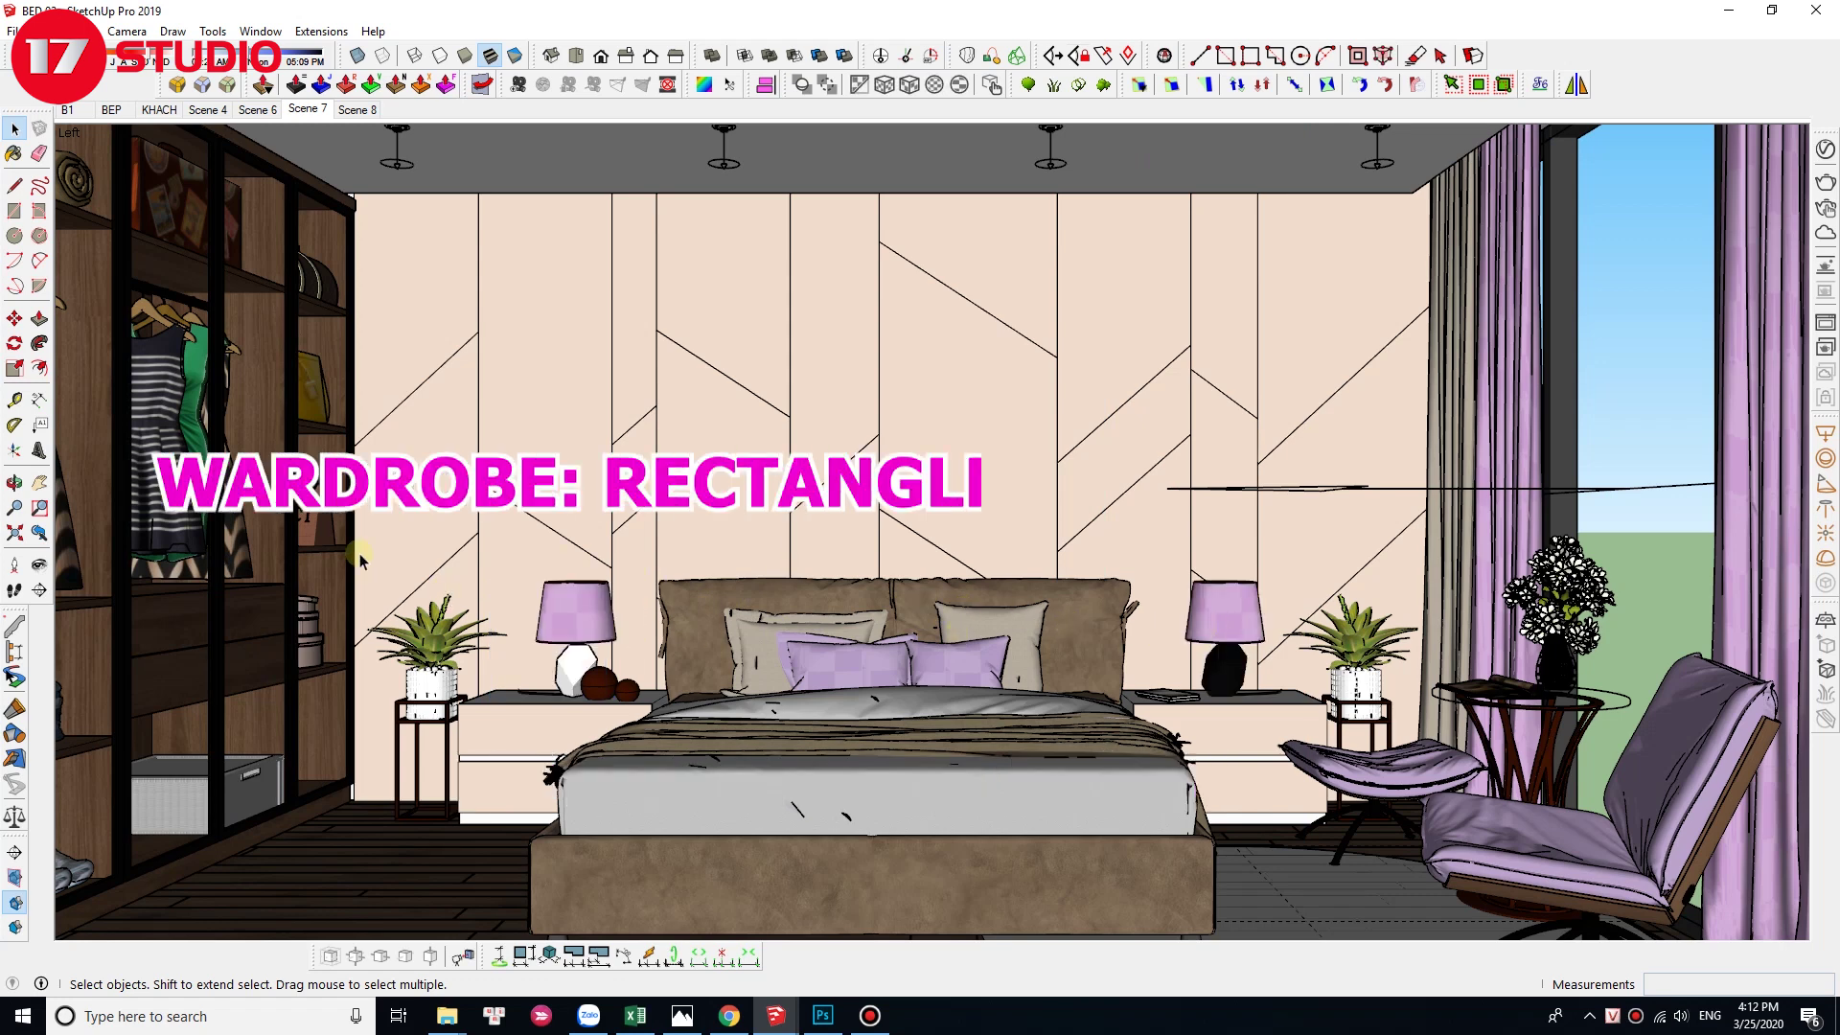
# Step: Select the wardrobe light, then view the HDRI LIGHT dome settings in the V-Ray Asset Editor
pyautogui.click(271, 337)
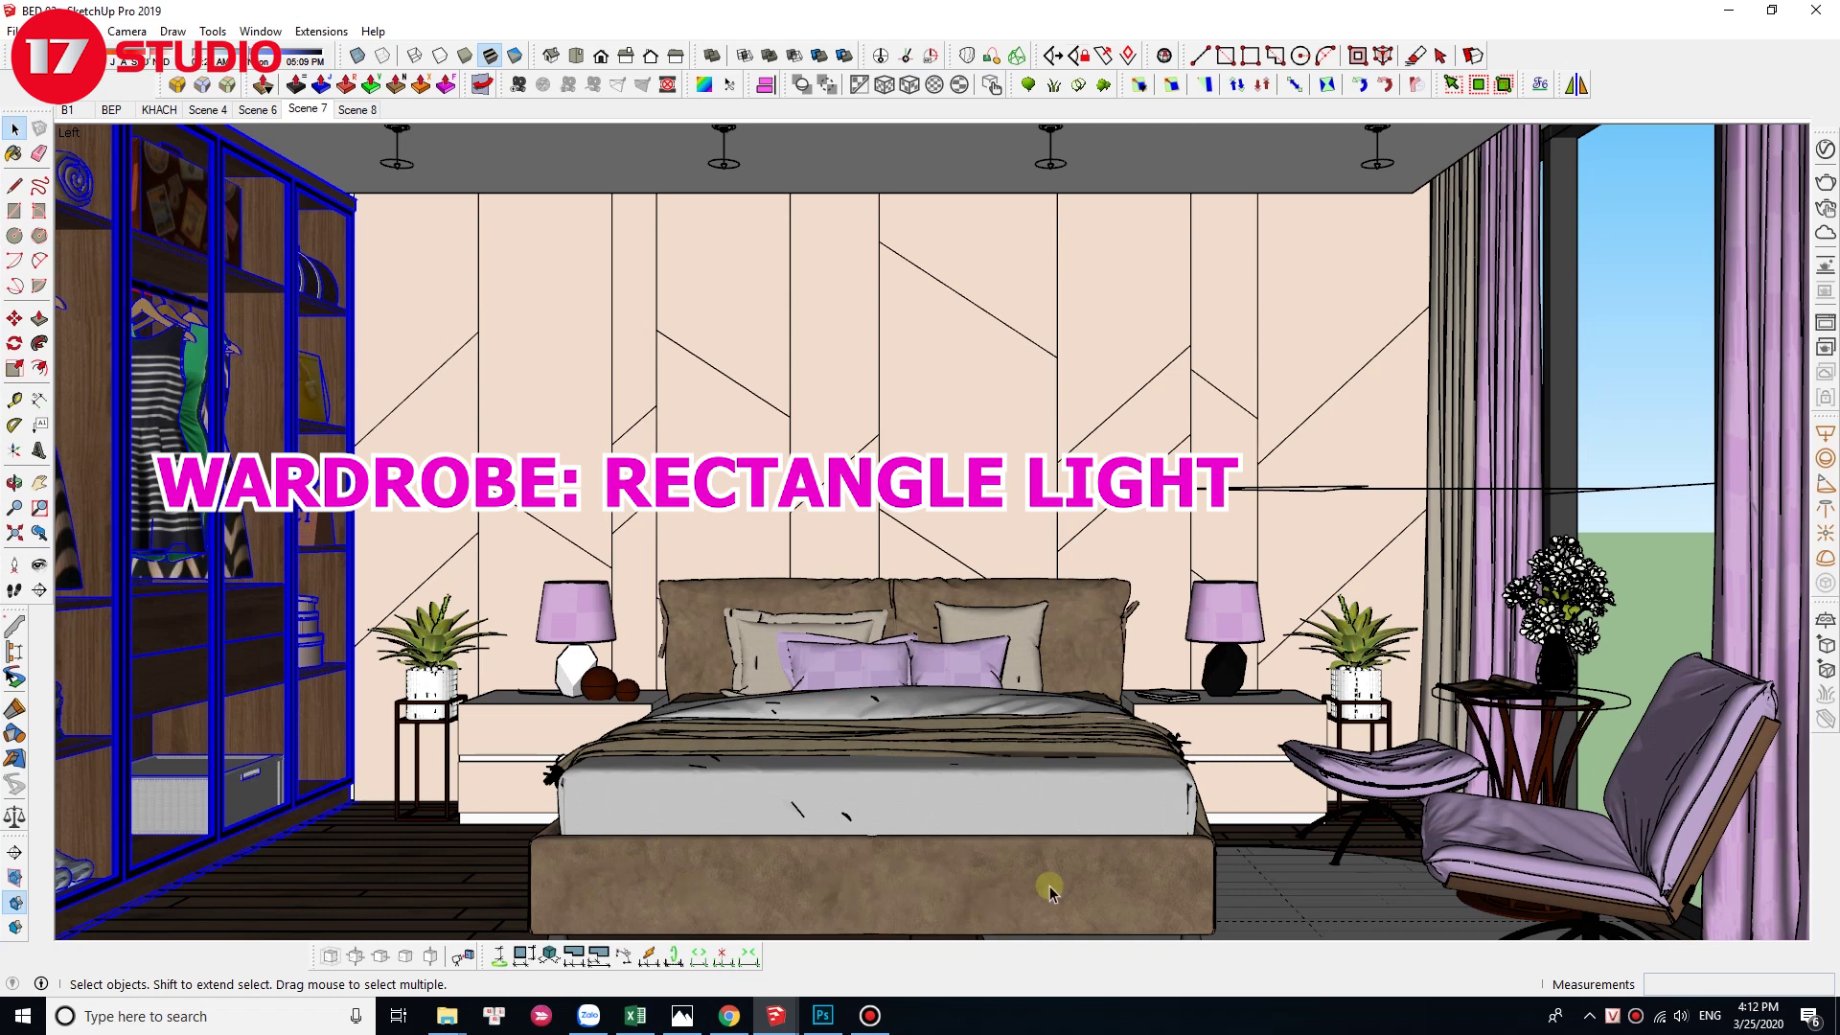
pyautogui.click(1826, 151)
pyautogui.click(822, 324)
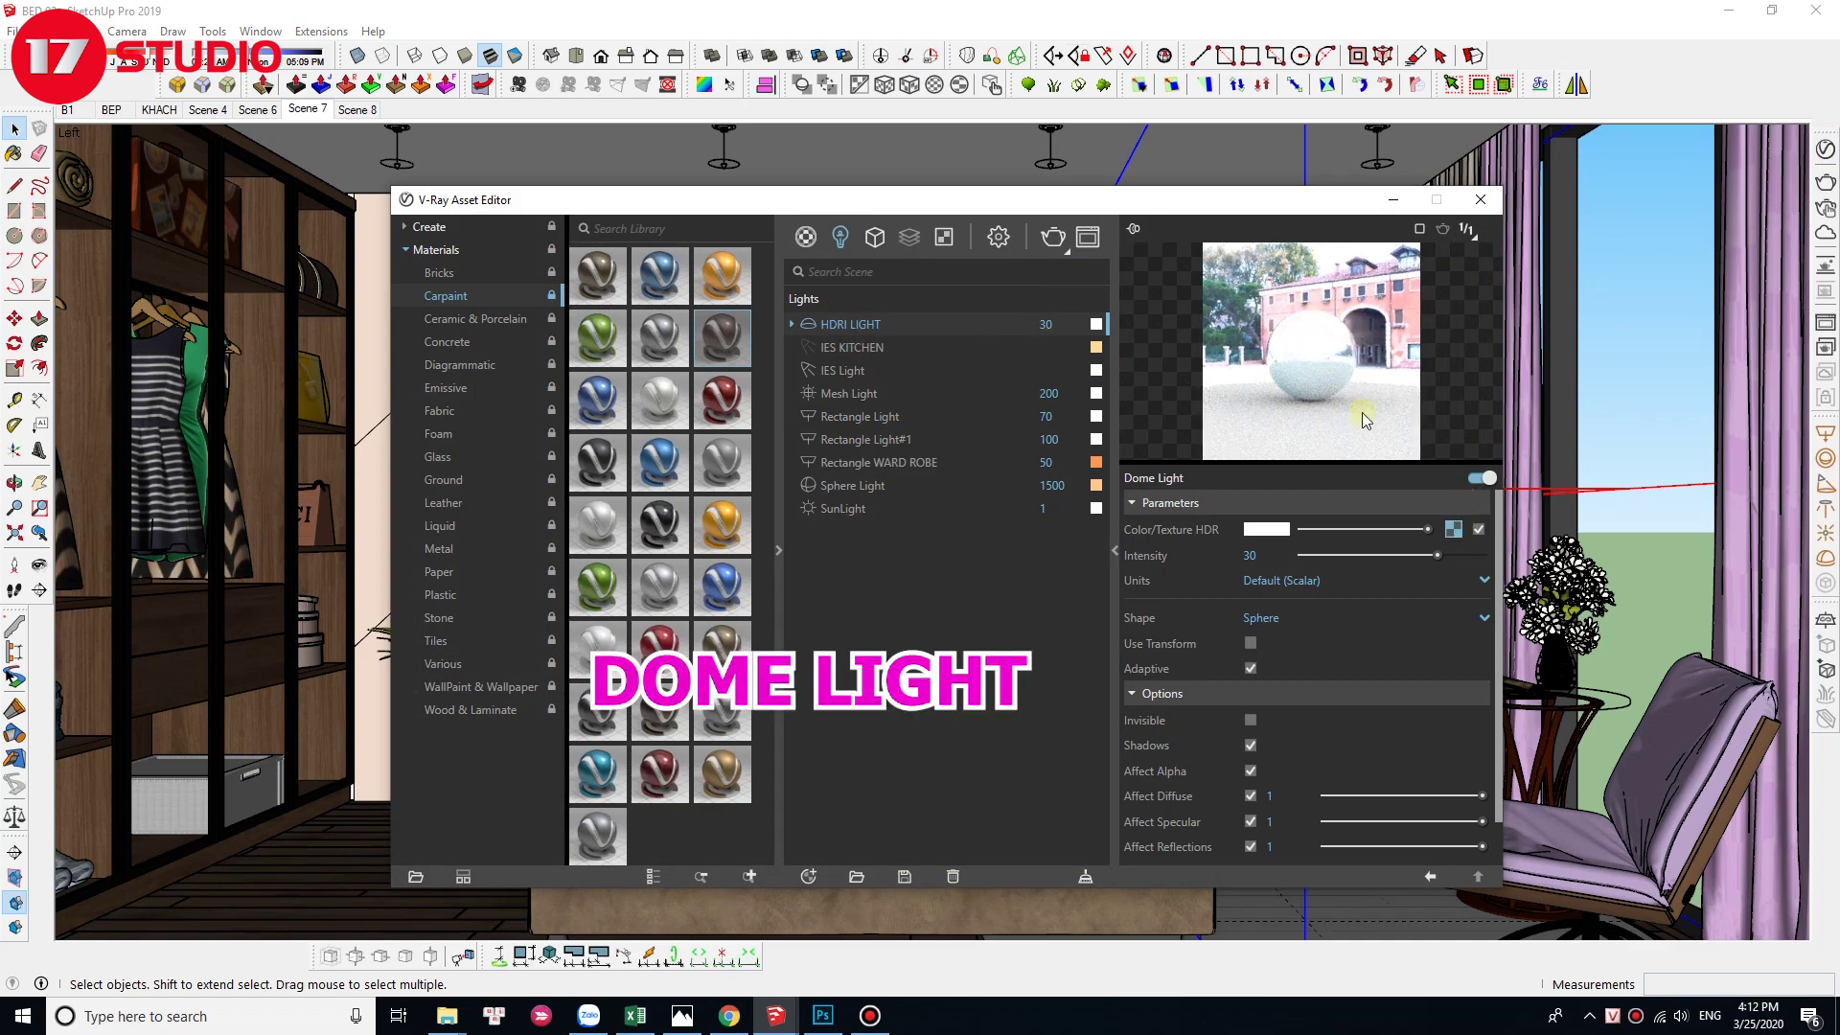
# Step: Browse the HDRI folder for the dome light's HDR map and preview venice_dawn_1 in Photos
pyautogui.click(1452, 529)
pyautogui.click(1481, 529)
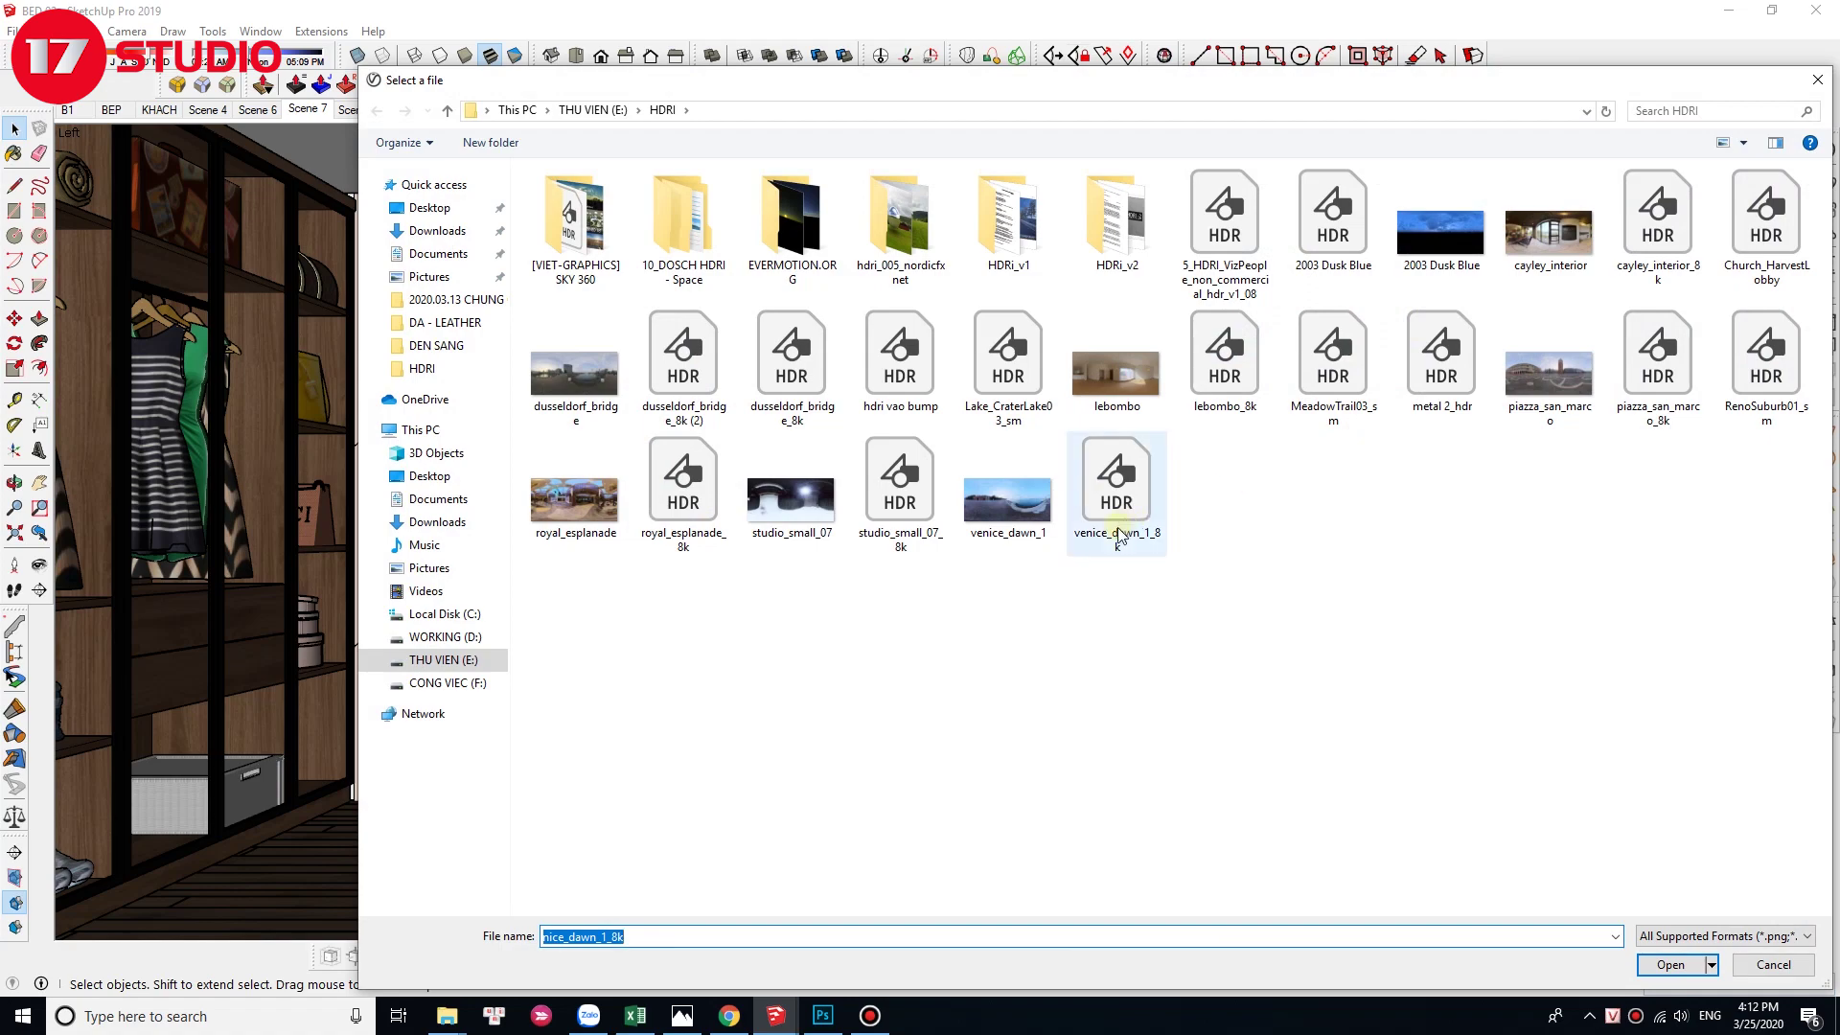
pyautogui.click(1026, 494)
pyautogui.rightClick(1026, 494)
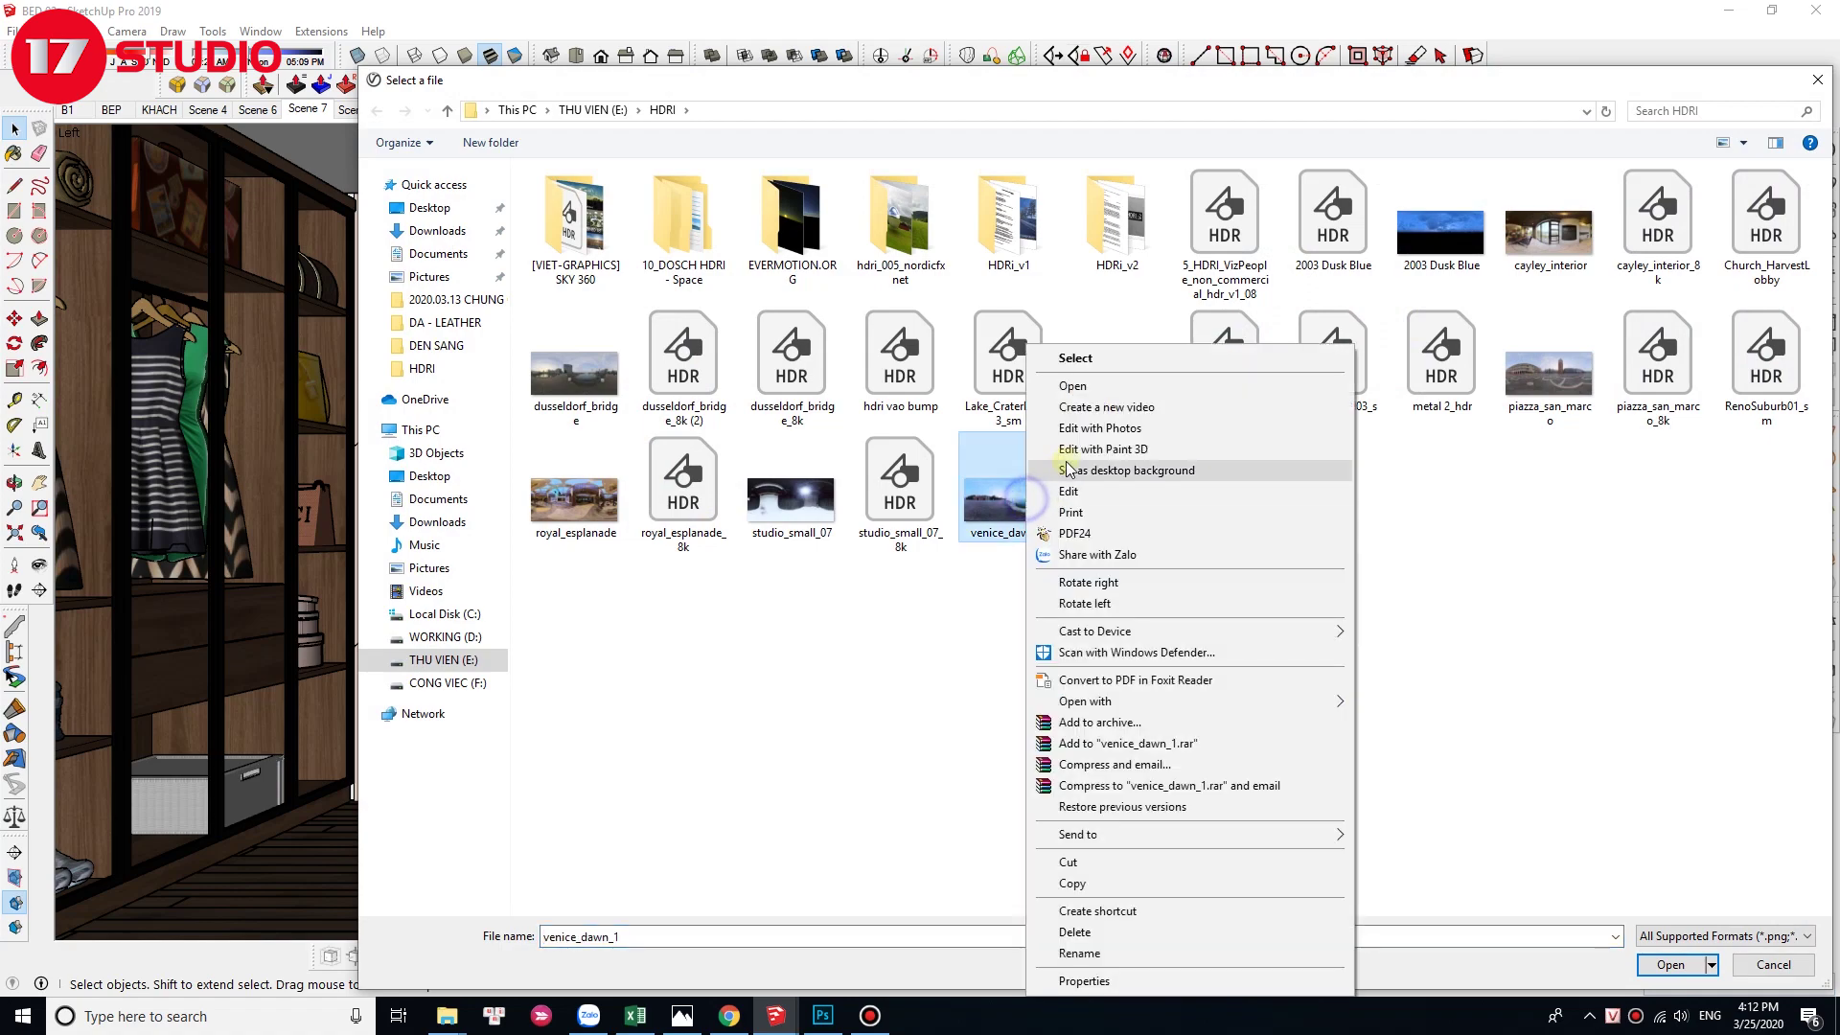
pyautogui.click(1082, 386)
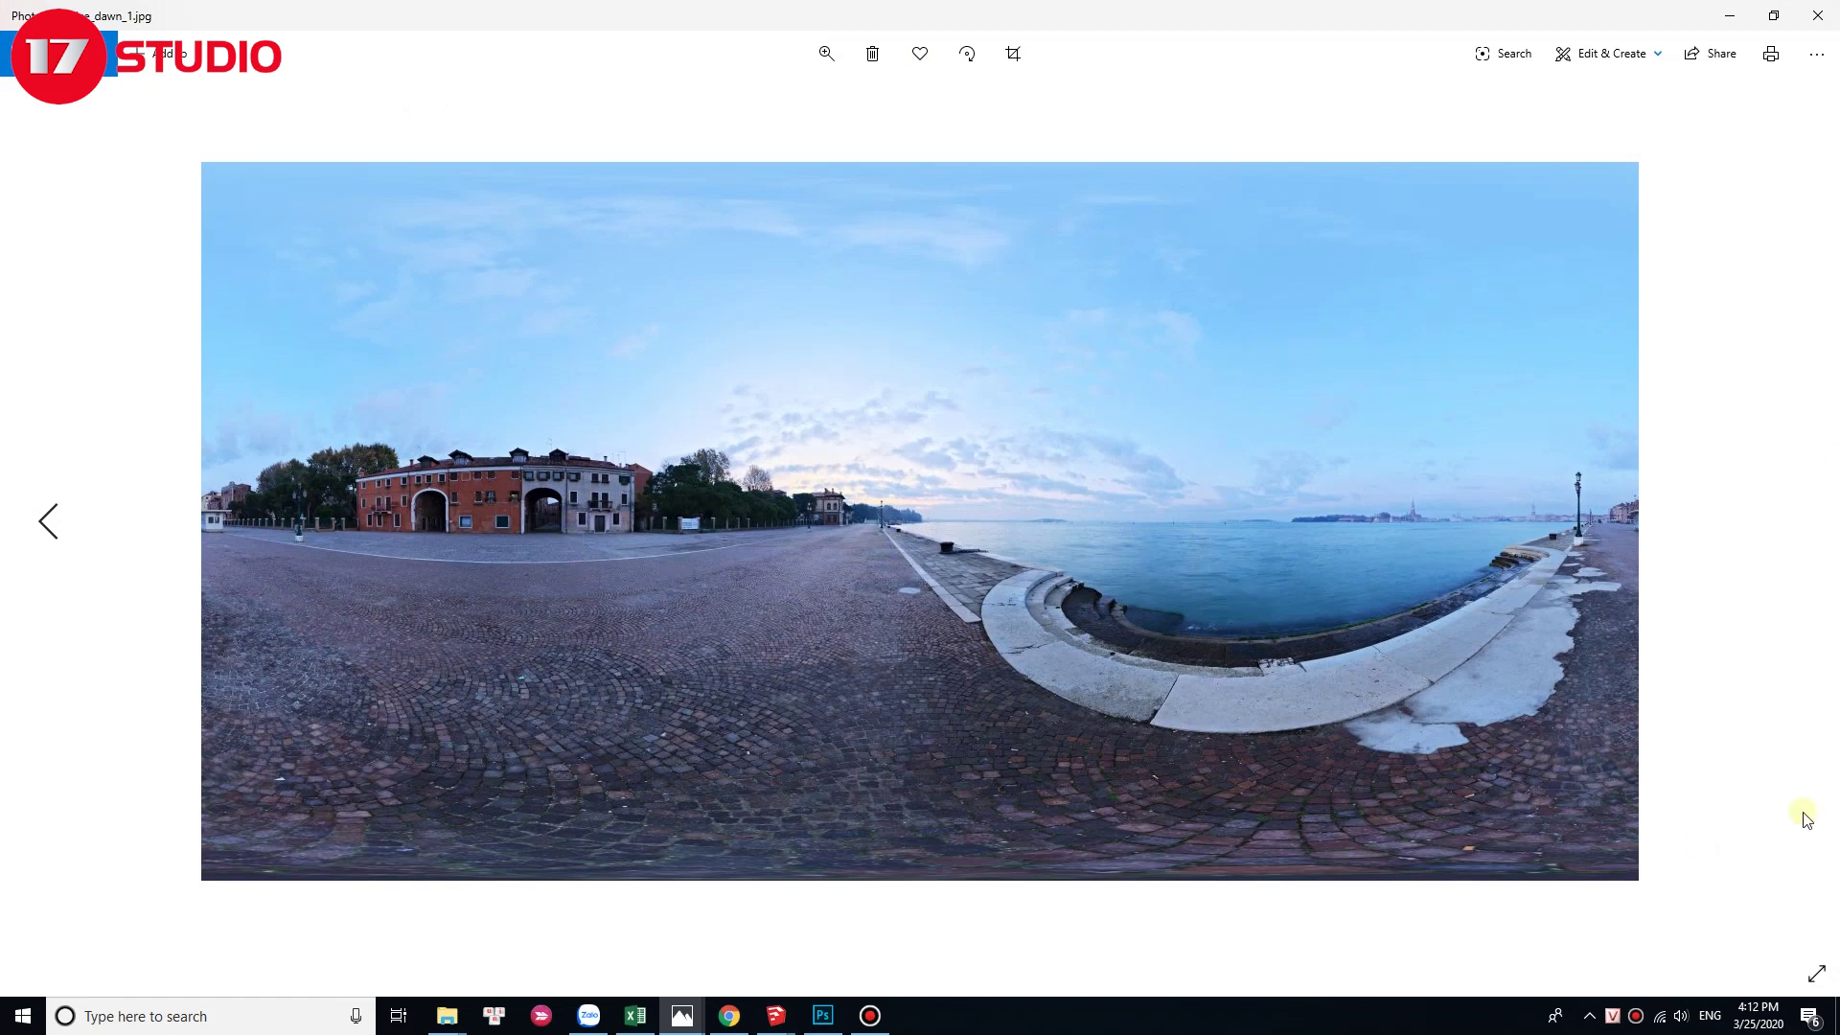
pyautogui.click(1819, 15)
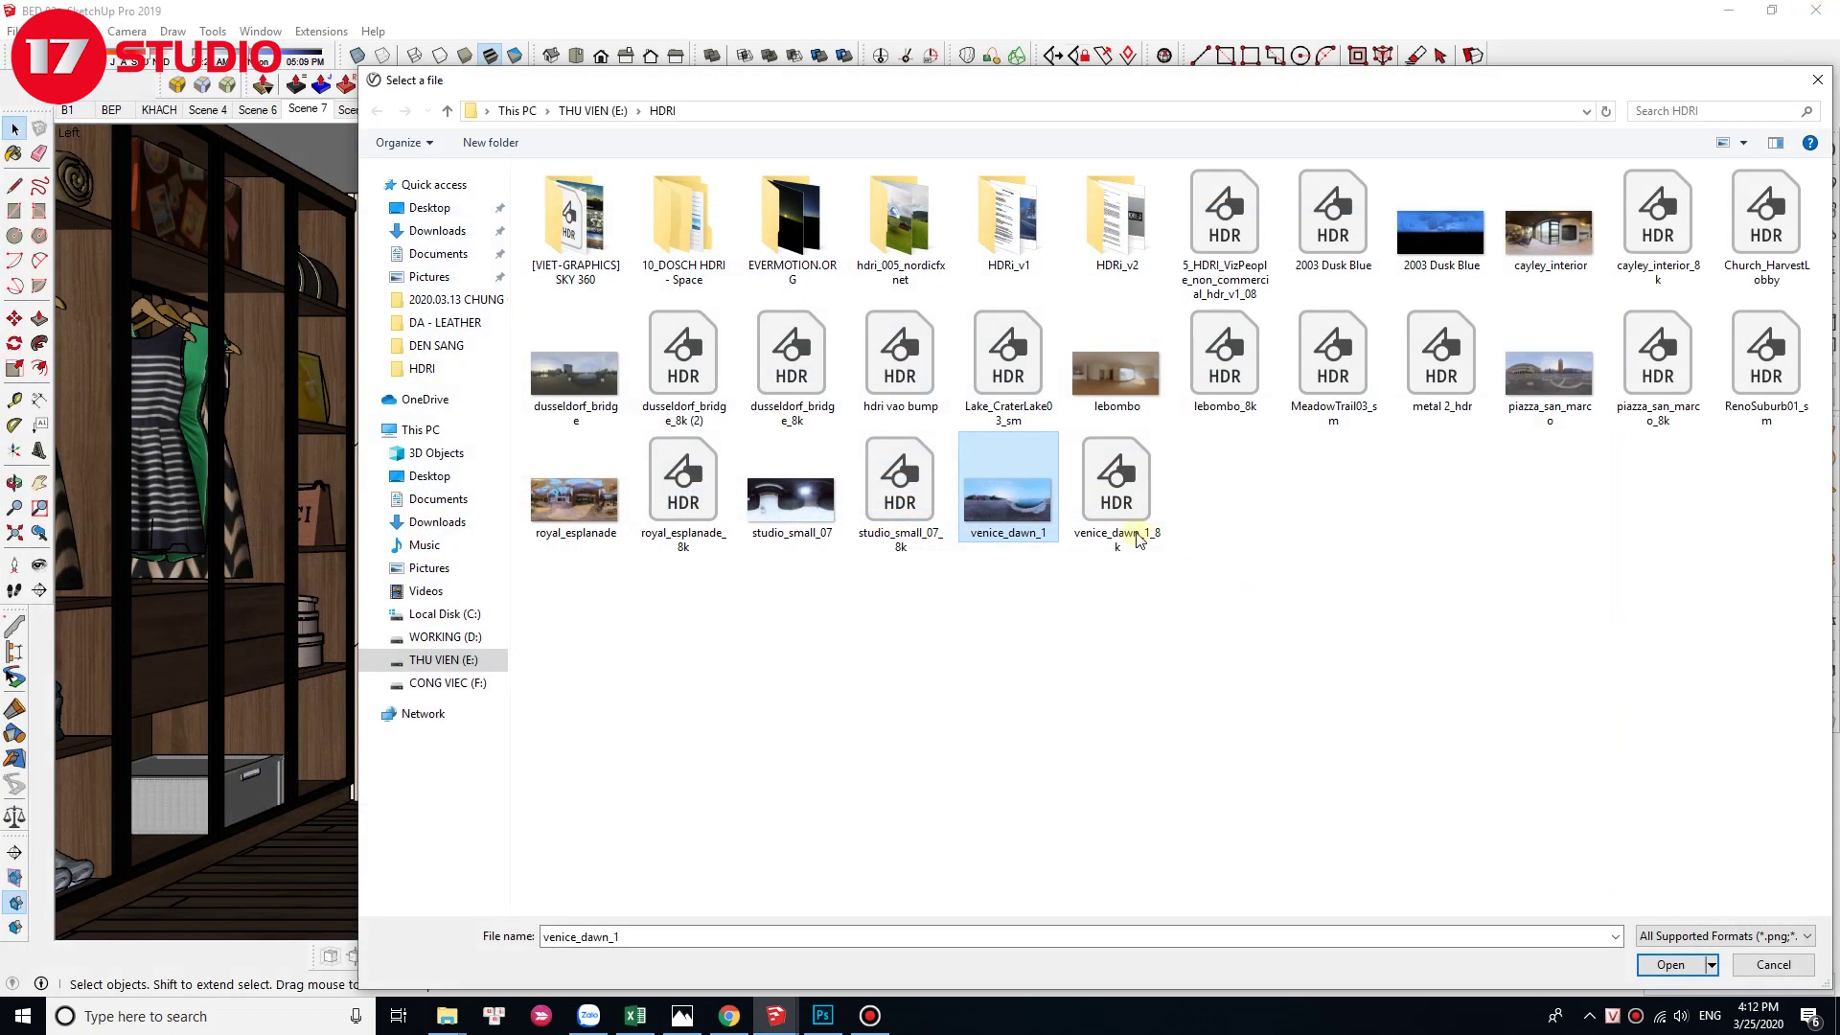
# Step: Load venice_dawn_1_8k.hdr as the dome texture and set Rotate H to 230
pyautogui.click(1107, 531)
pyautogui.click(1682, 969)
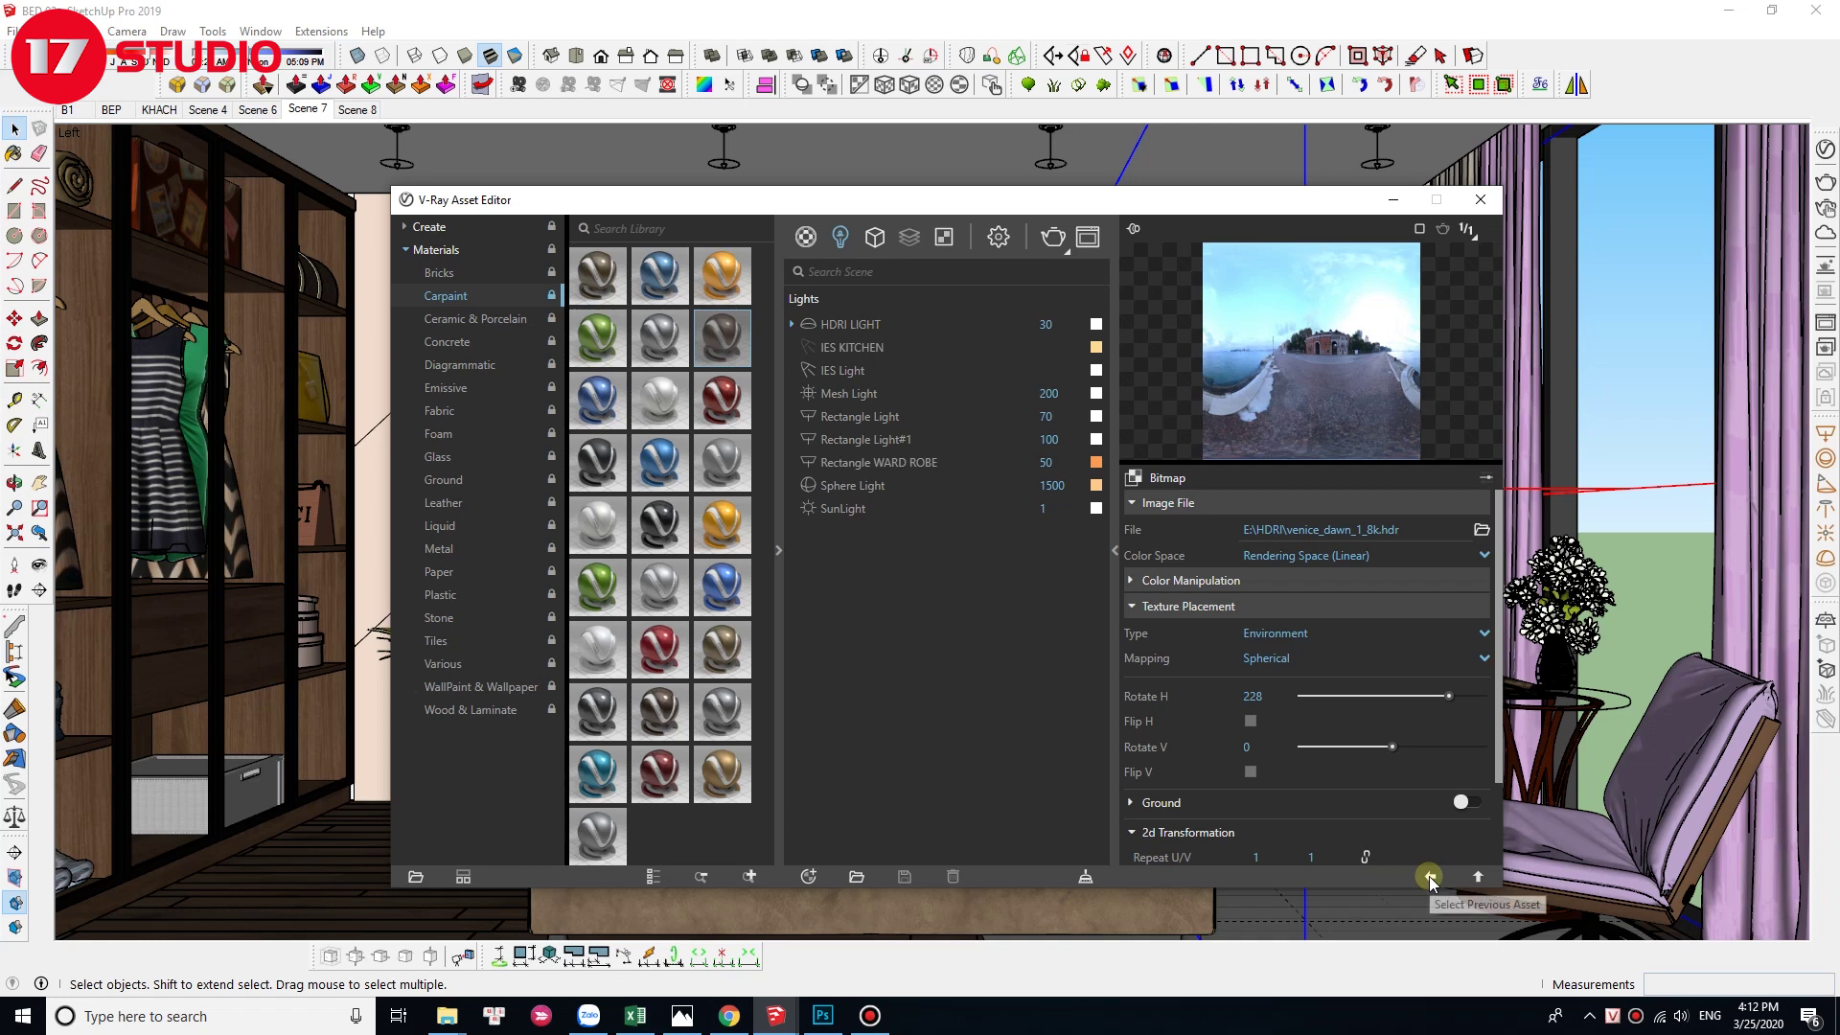
pyautogui.click(1275, 694)
pyautogui.doubleClick(1254, 696)
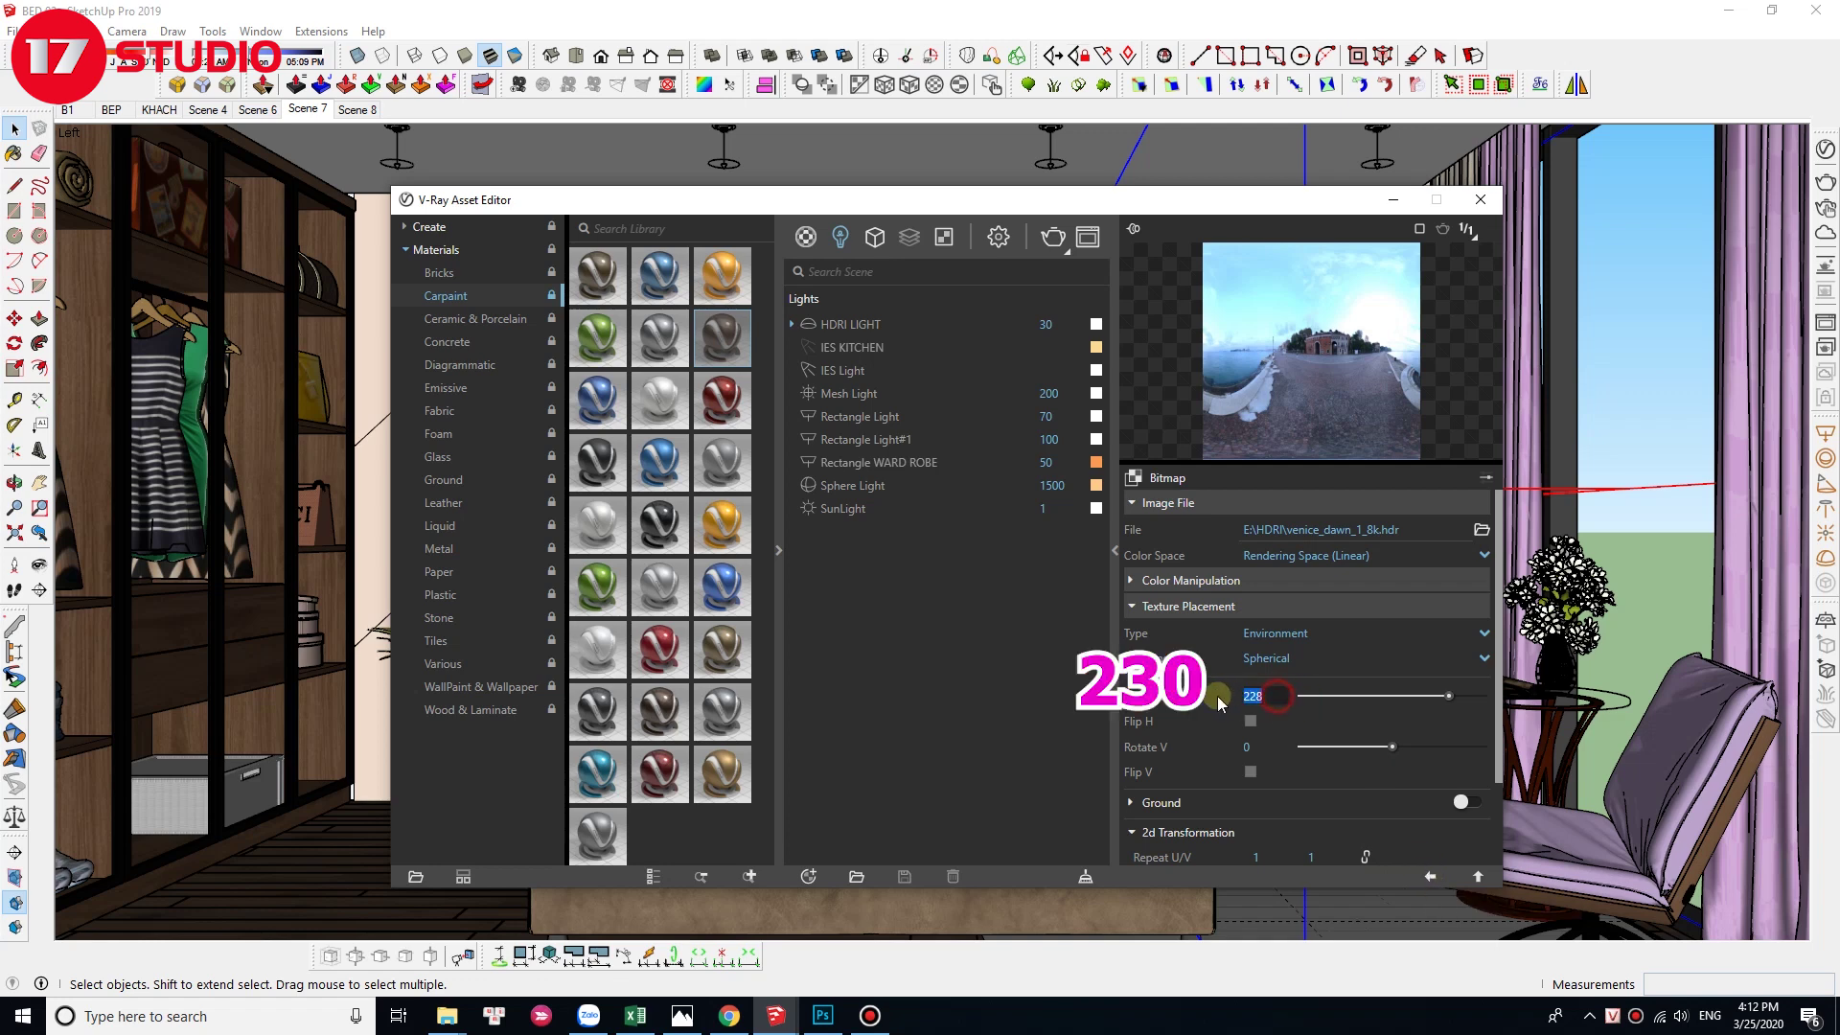
# Step: Keep the dome light at intensity 30 with Sphere shape
pyautogui.click(1432, 877)
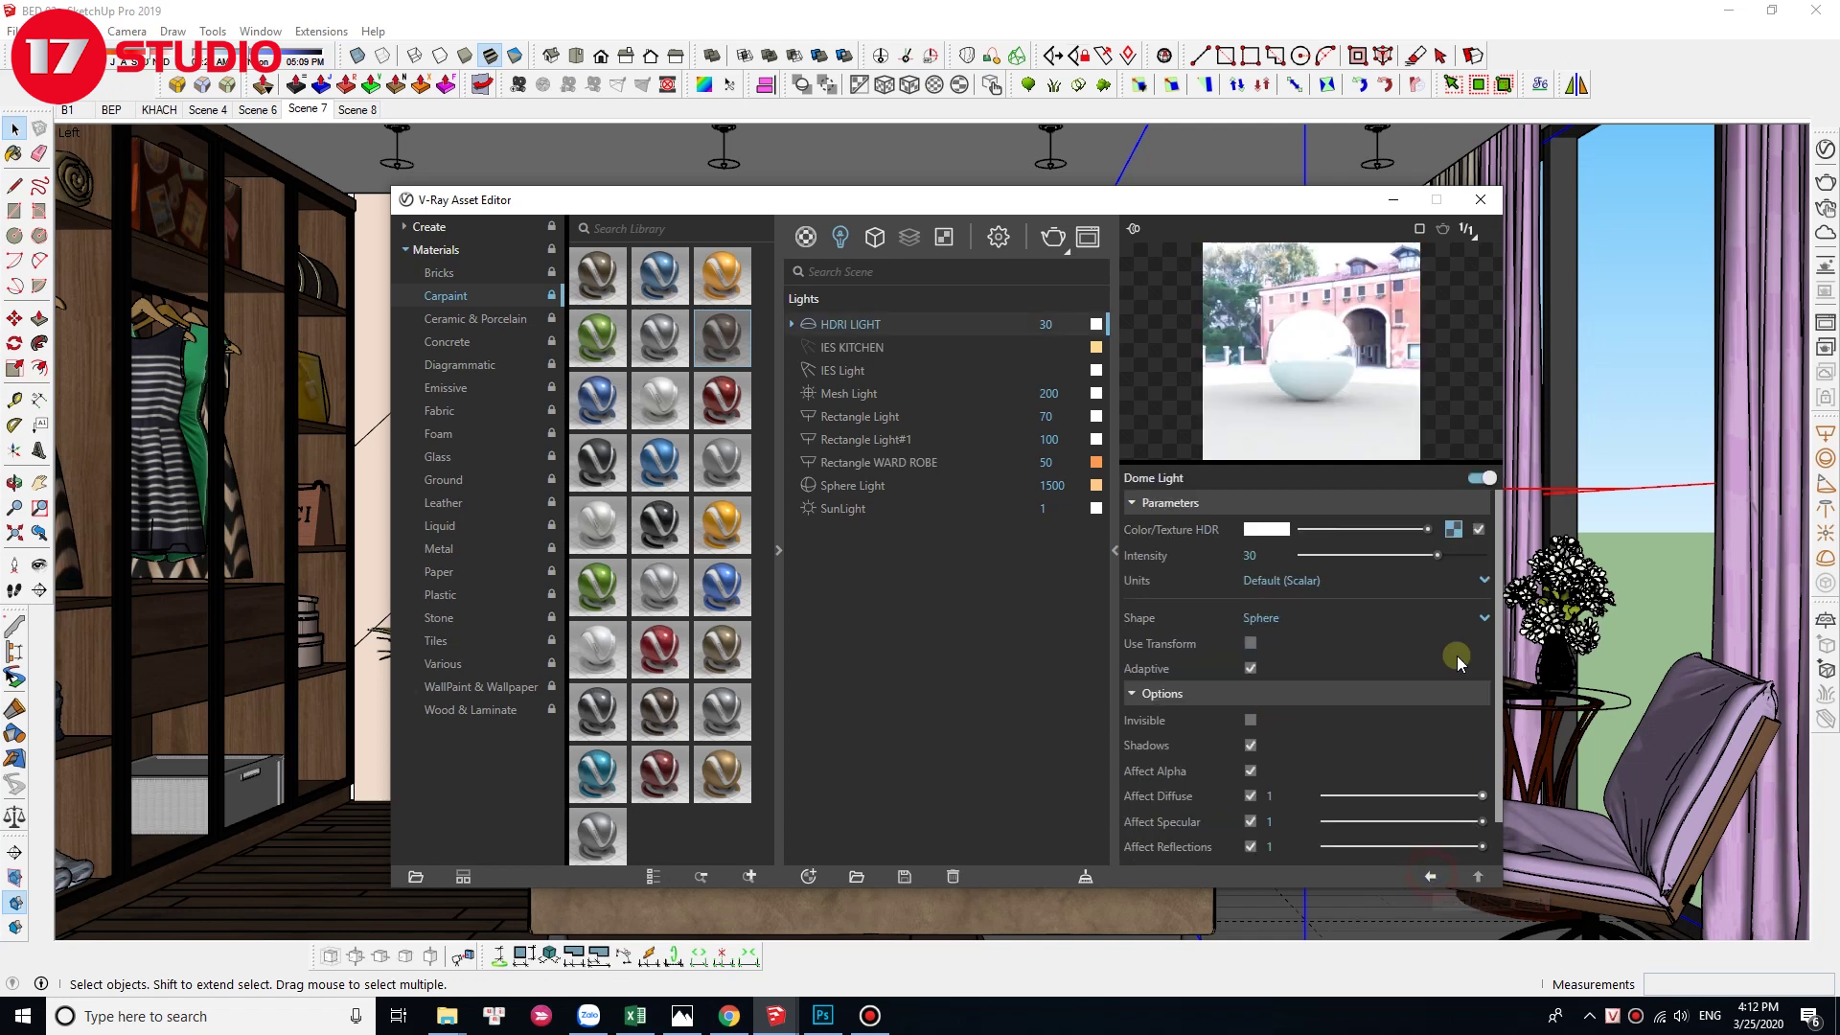
pyautogui.doubleClick(1253, 557)
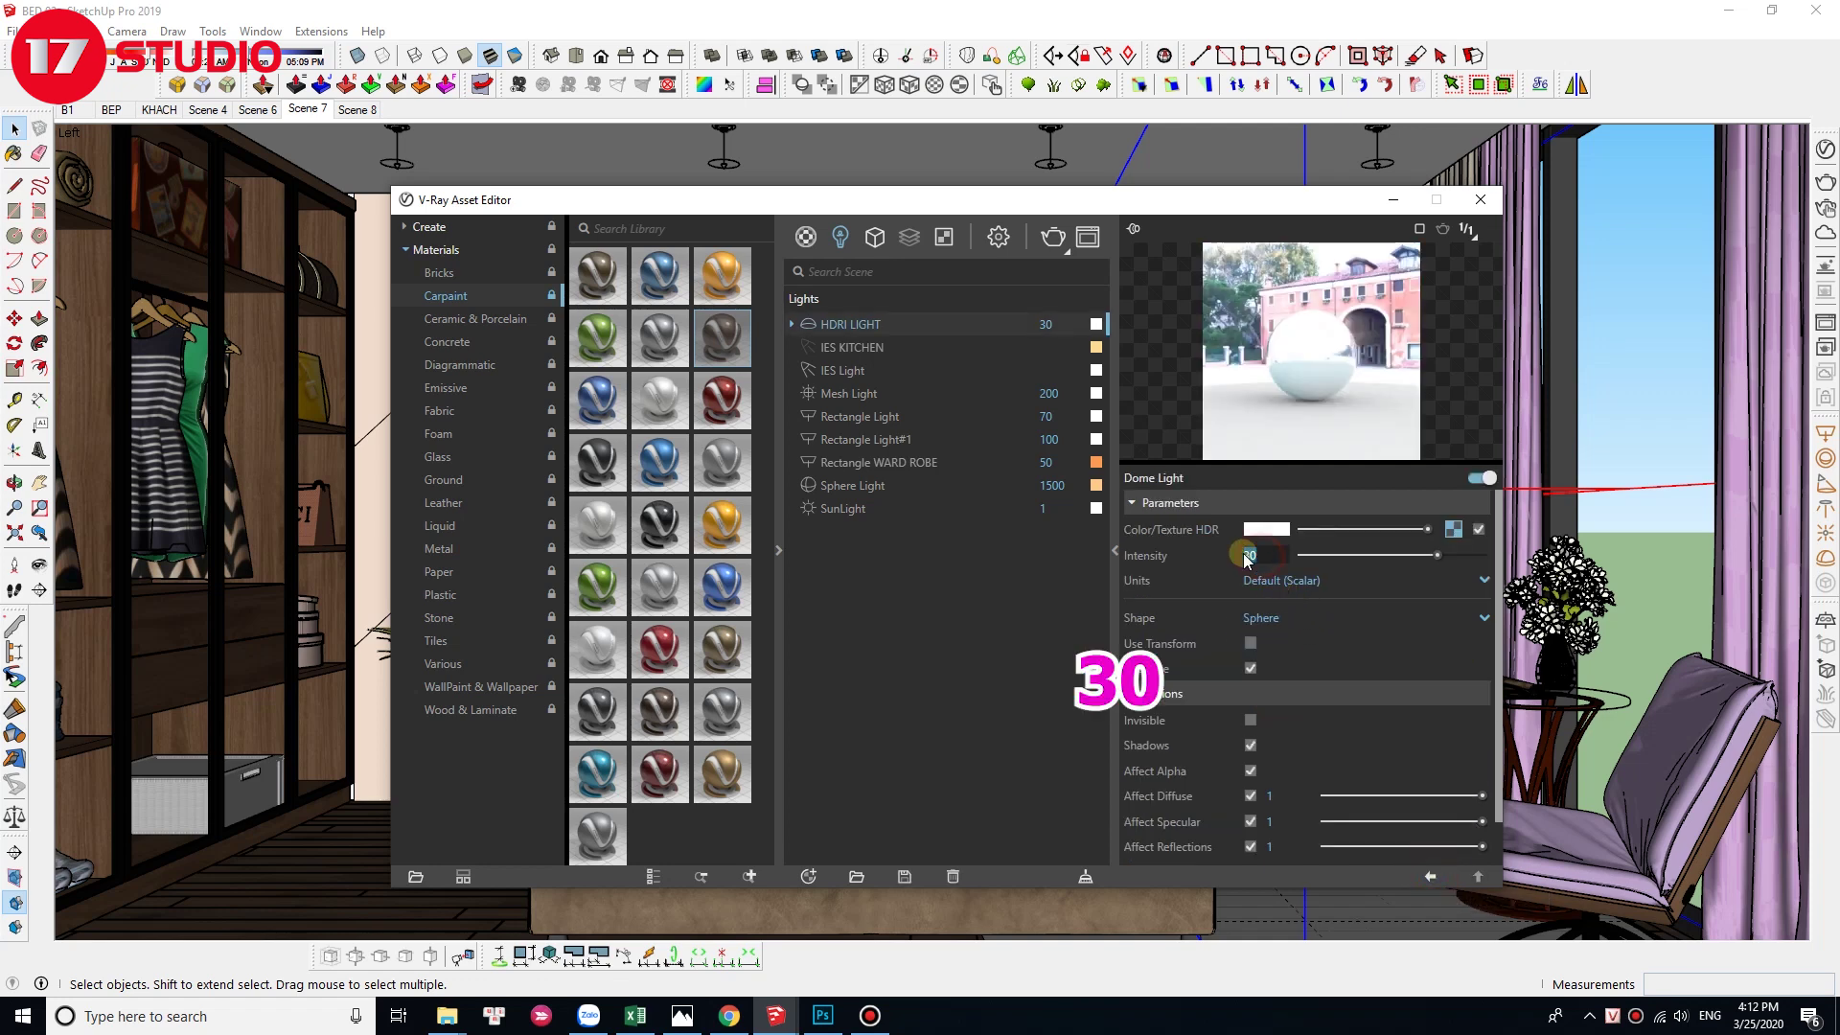
pyautogui.click(1202, 555)
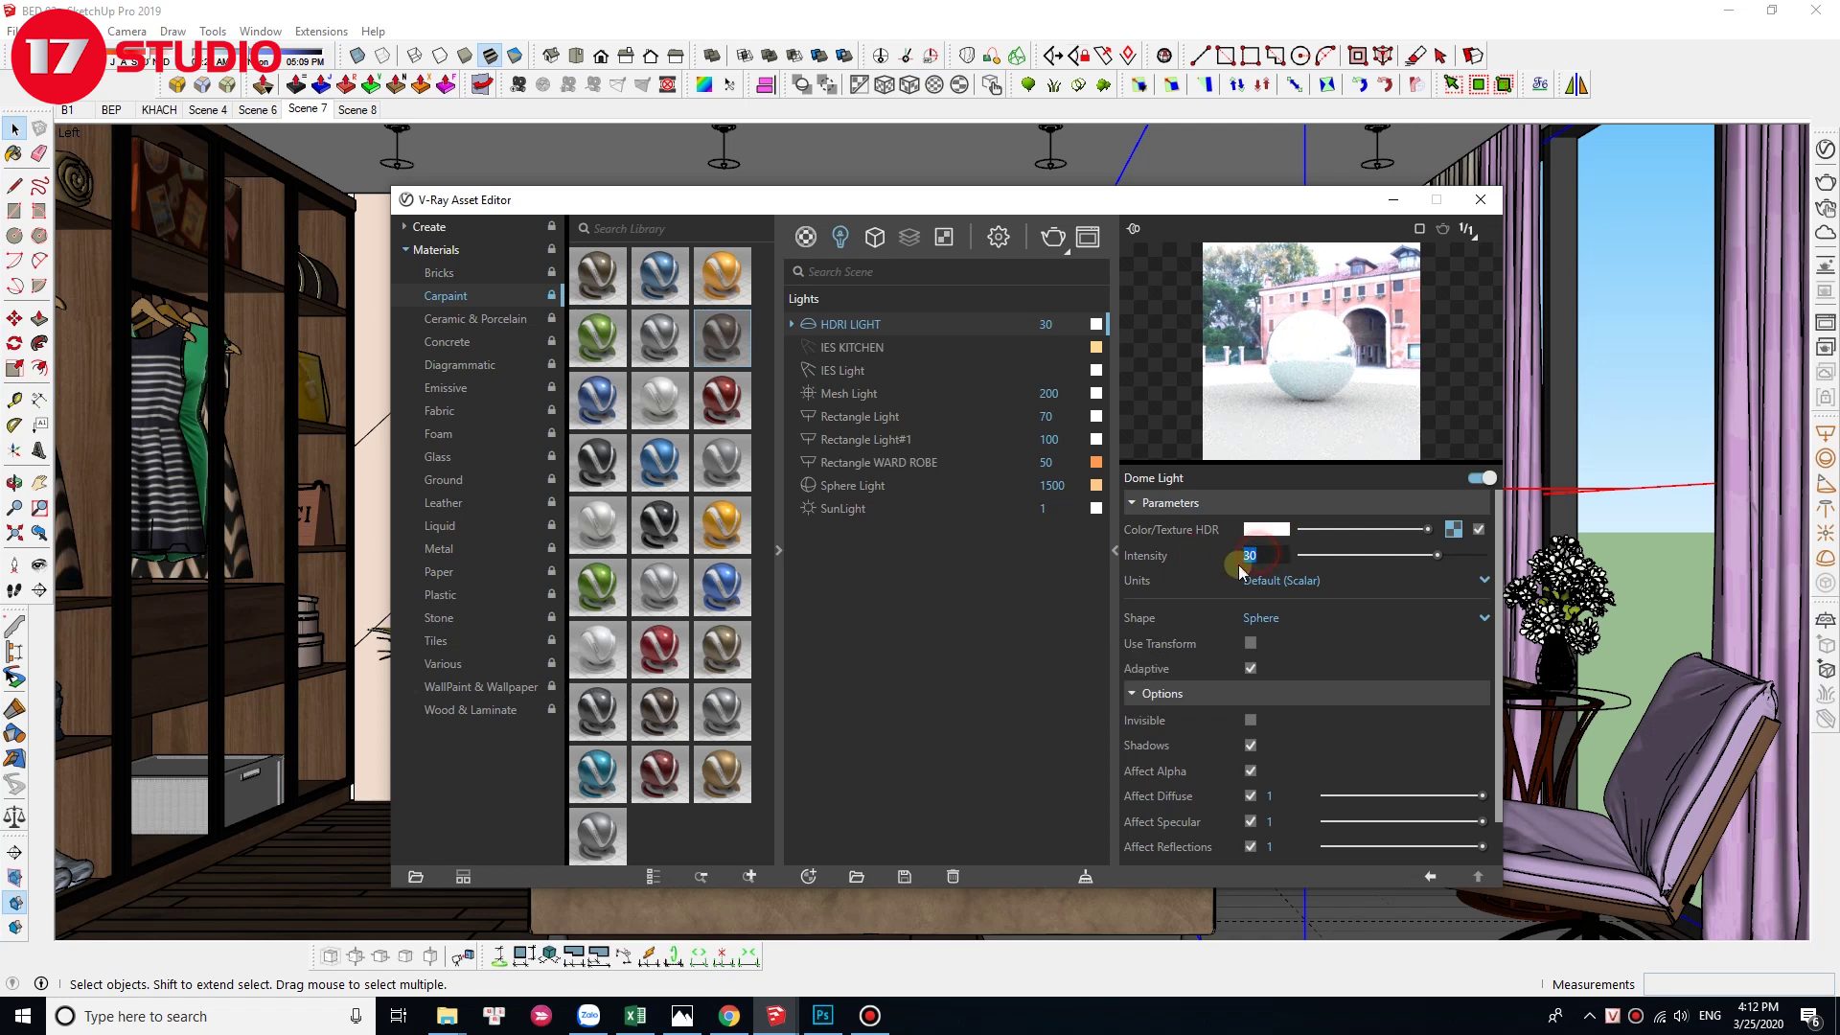
pyautogui.click(1363, 625)
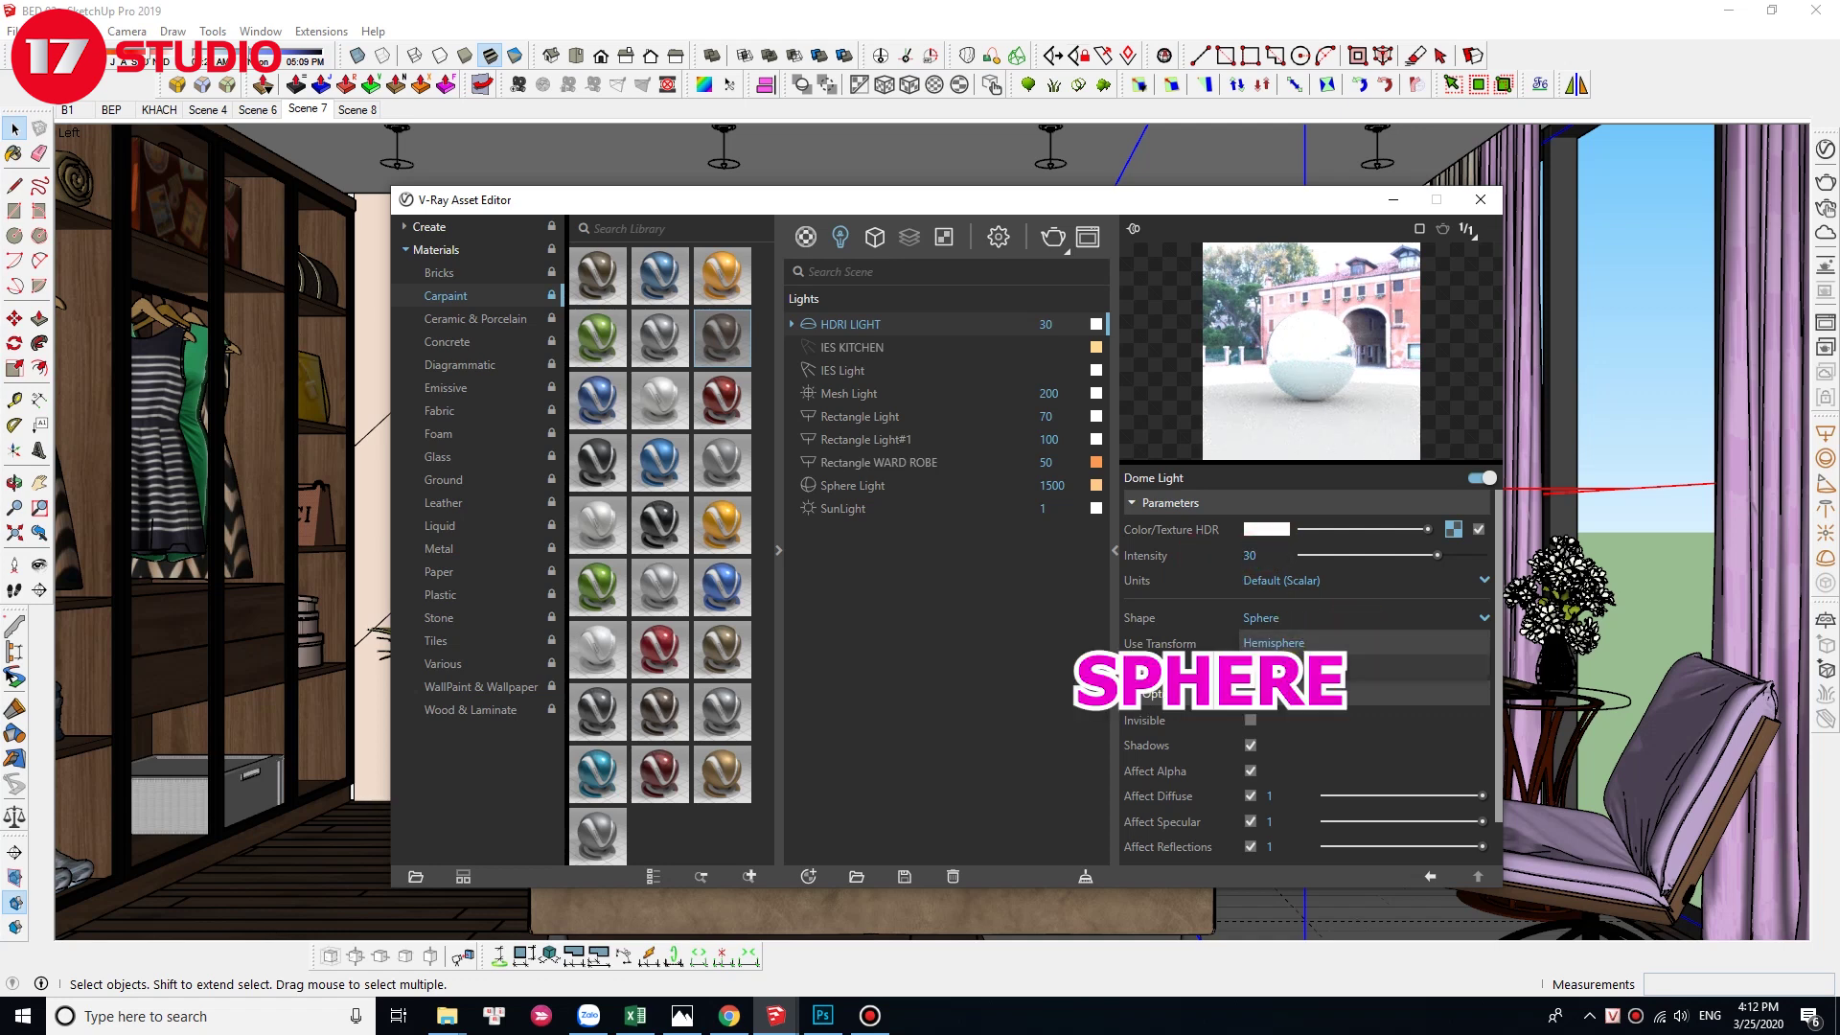
pyautogui.click(1275, 667)
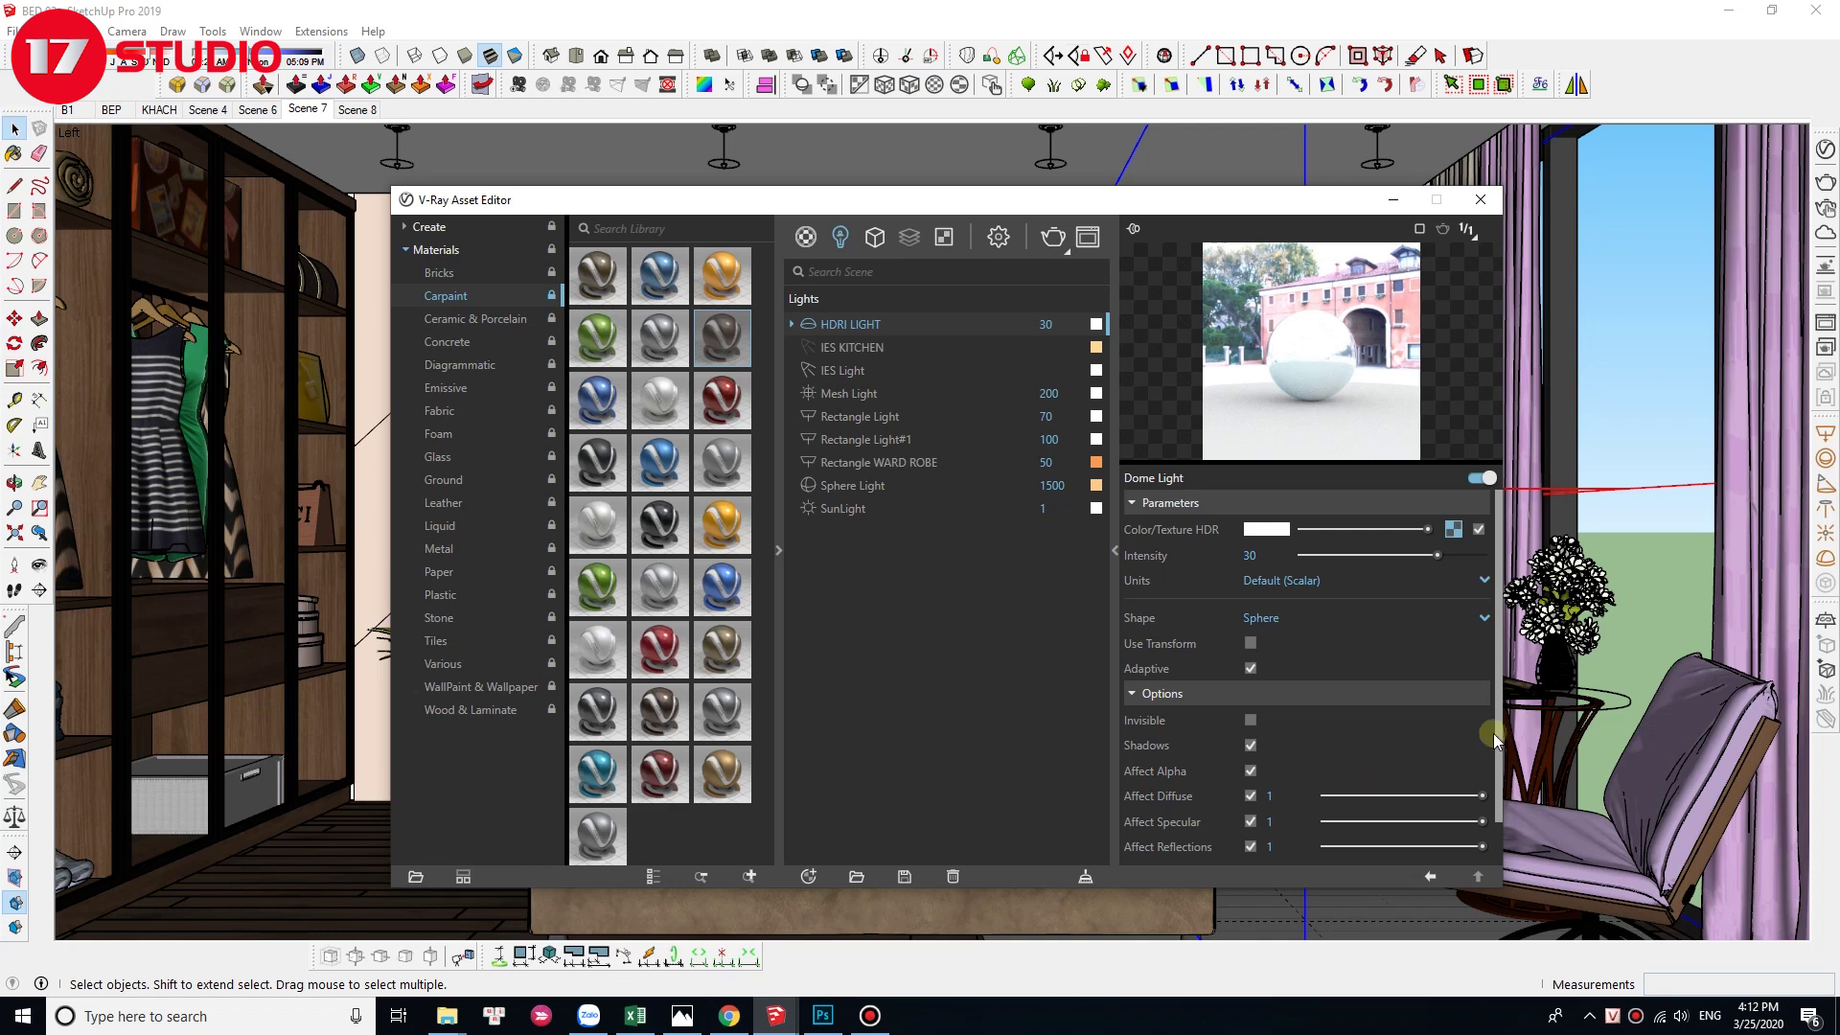
pyautogui.moveTo(1500, 700); pyautogui.dragTo(1500, 781)
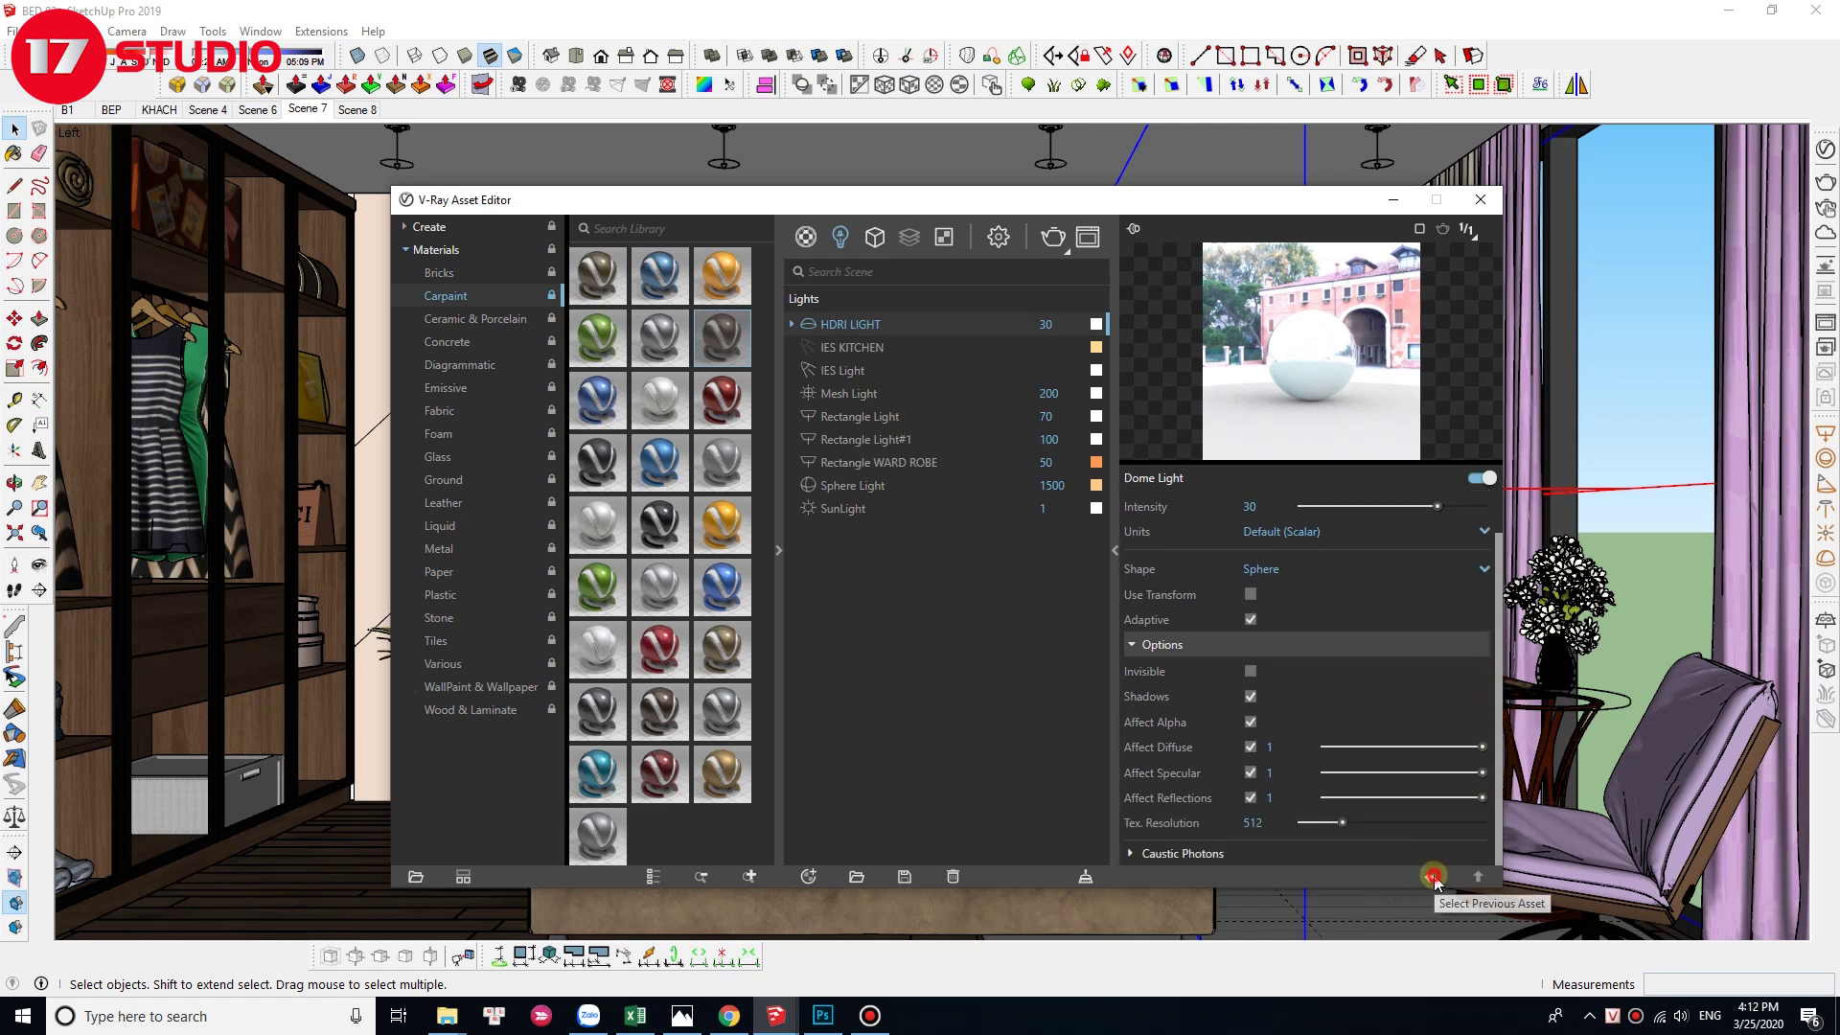
pyautogui.click(1431, 876)
pyautogui.click(877, 347)
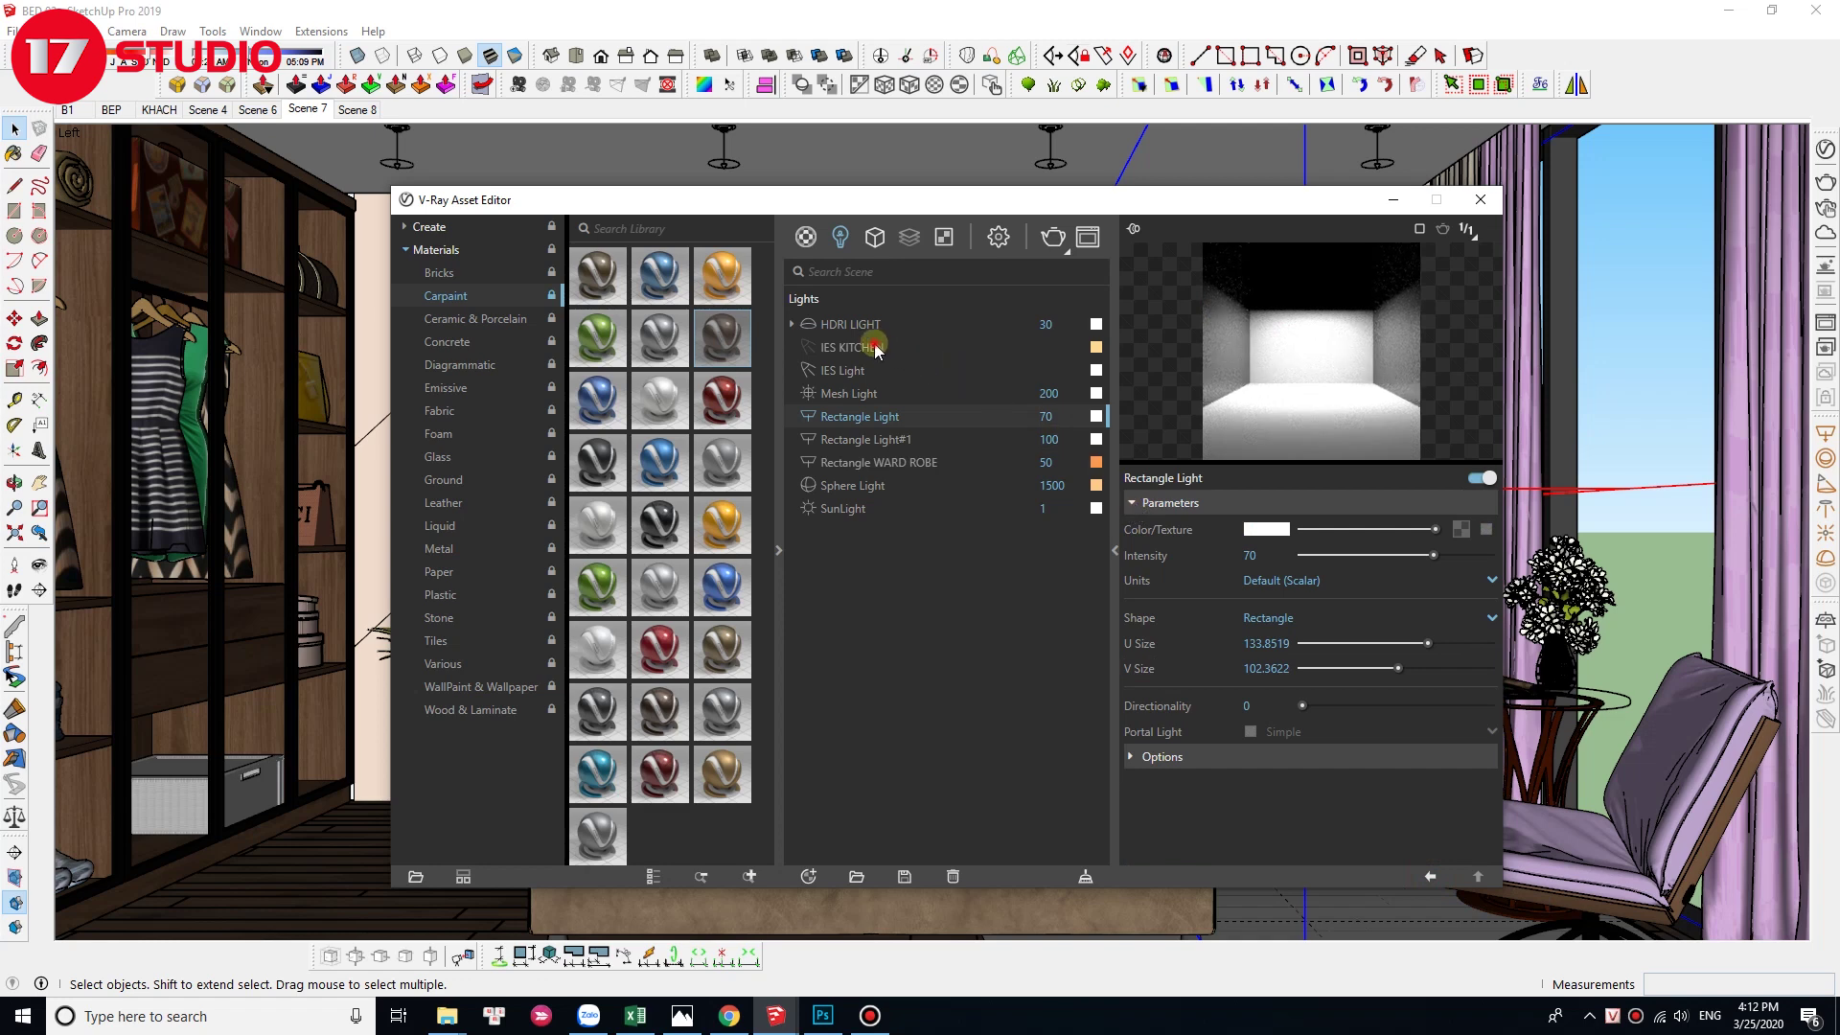
# Step: Rename the IES Light to 'IES DOWN LIGHT' and minimize the Asset Editor
pyautogui.click(862, 372)
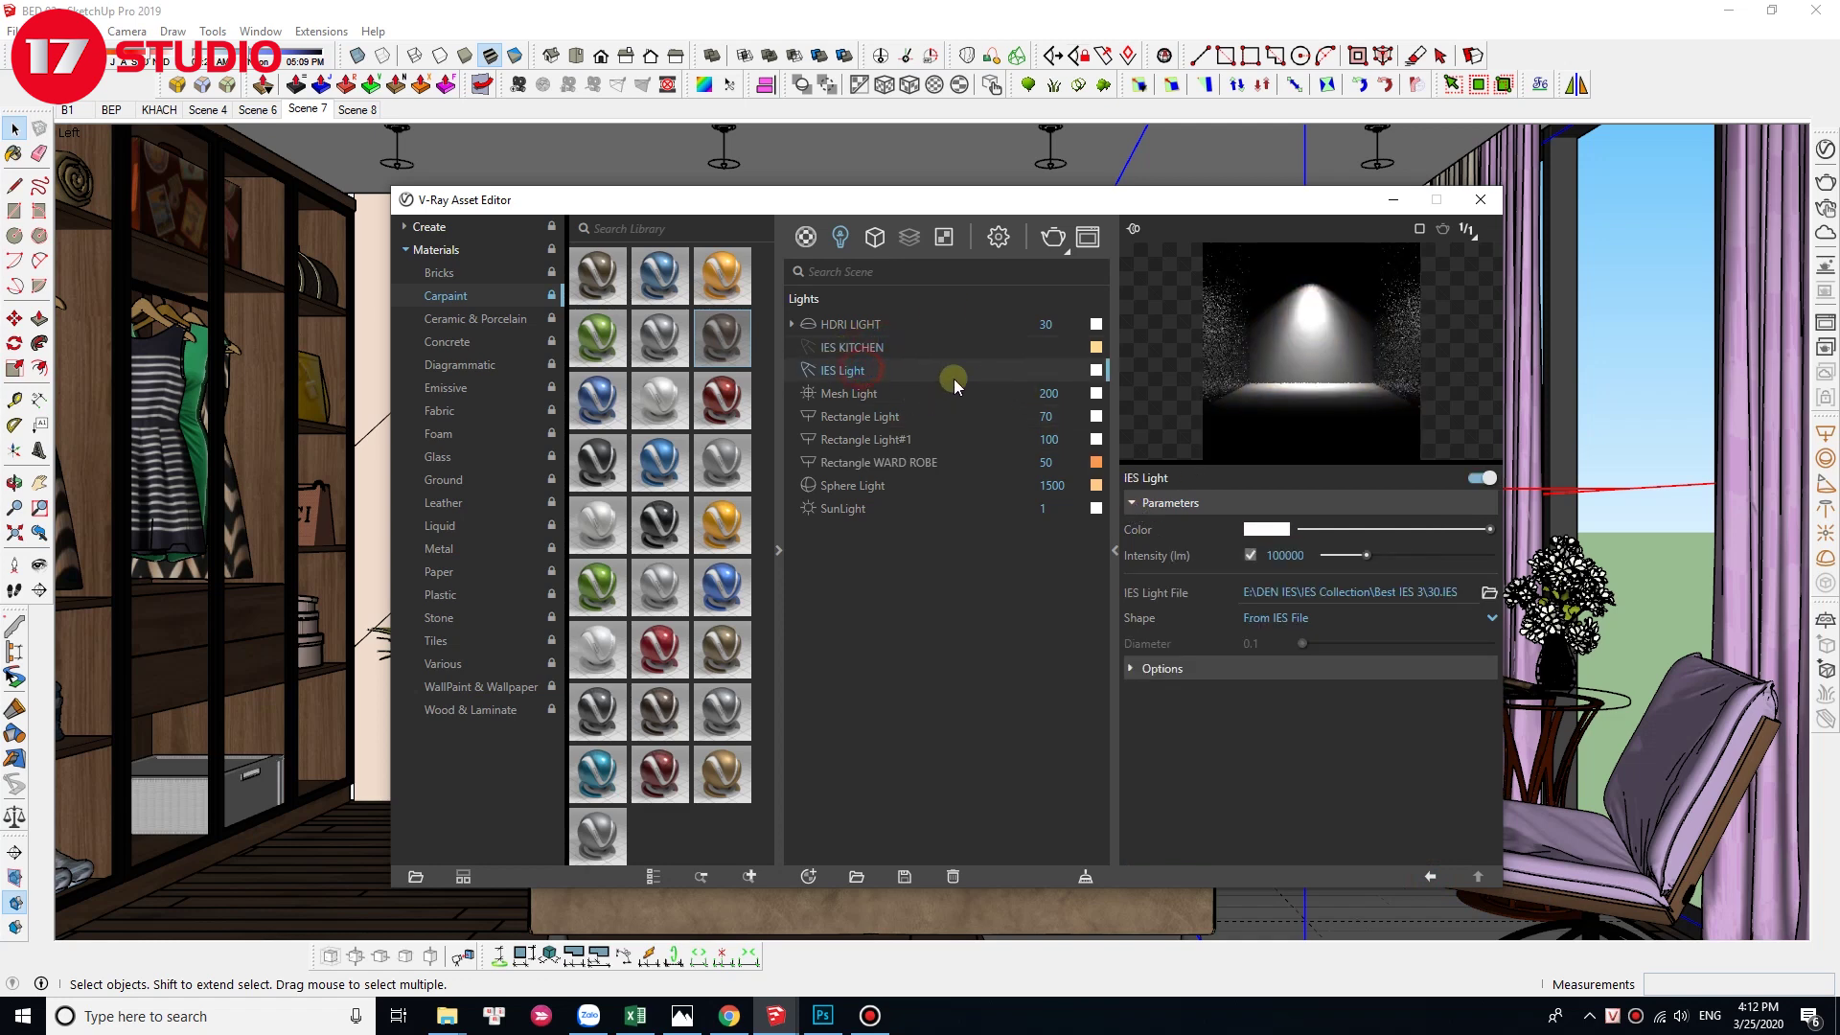
pyautogui.rightClick(862, 374)
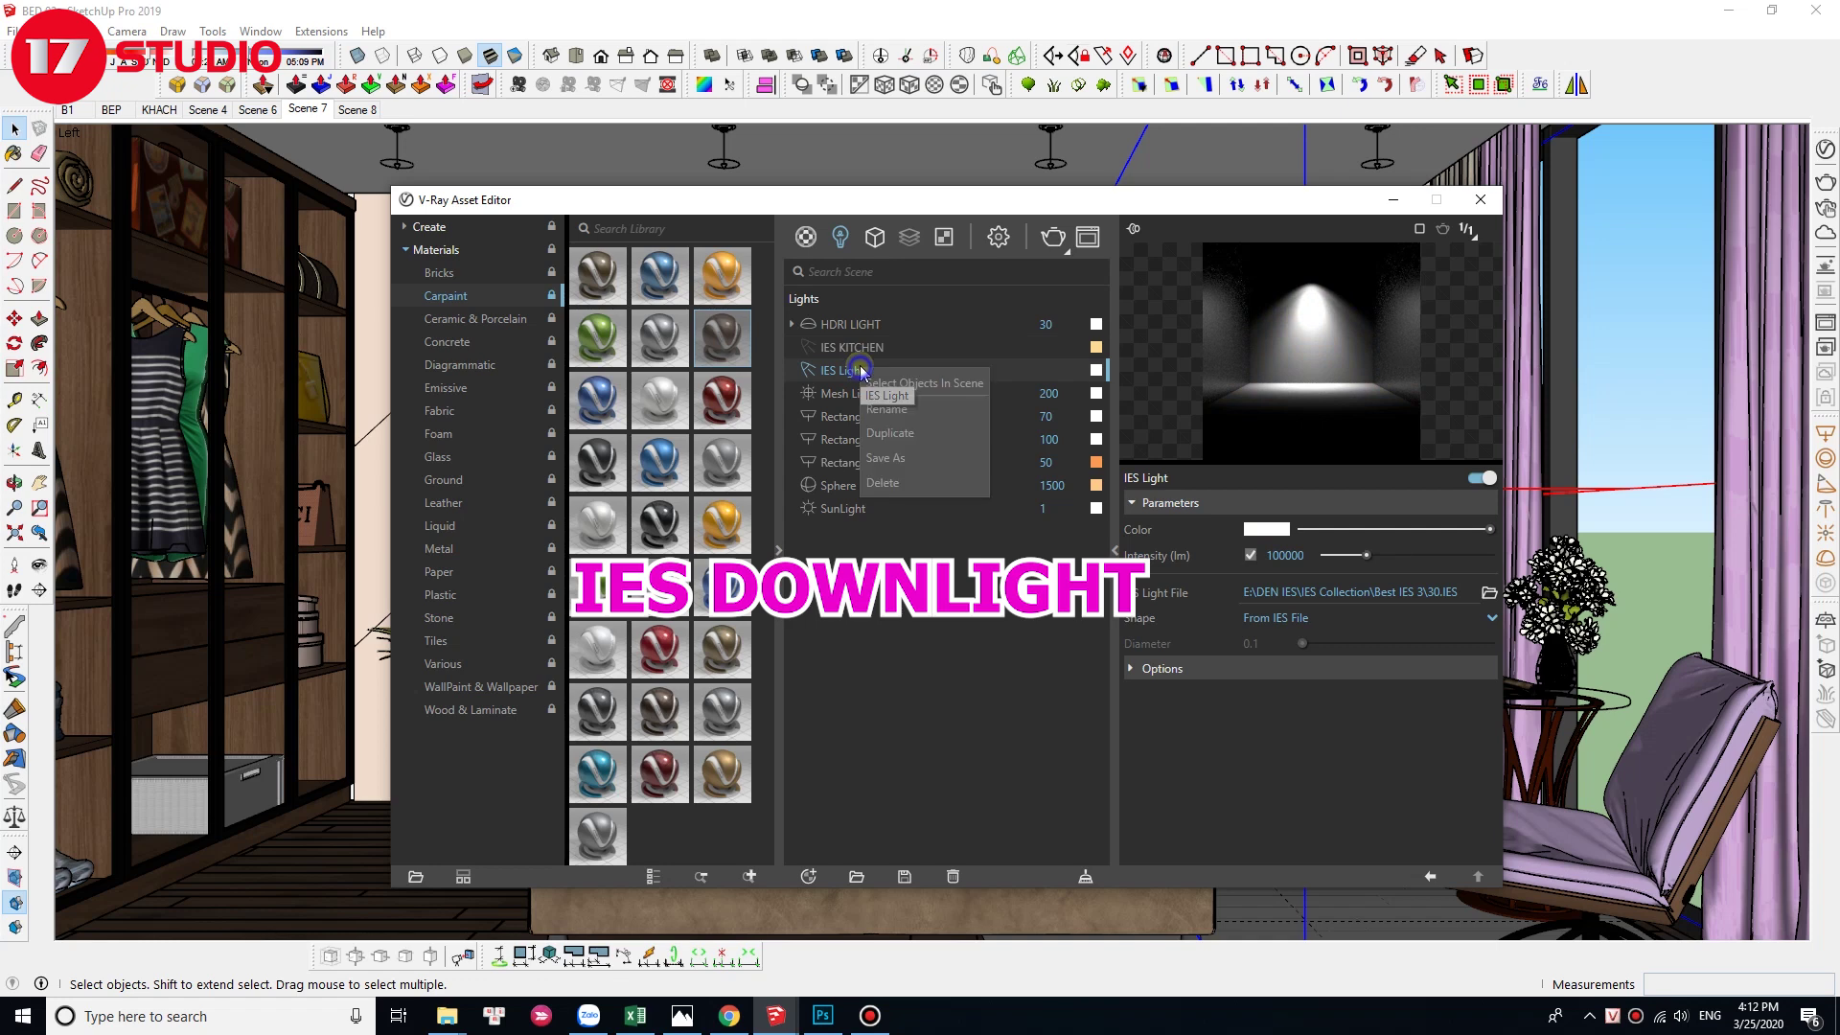
pyautogui.click(889, 410)
pyautogui.moveTo(845, 370); pyautogui.dragTo(929, 373)
pyautogui.write('DOWN LIGHT')
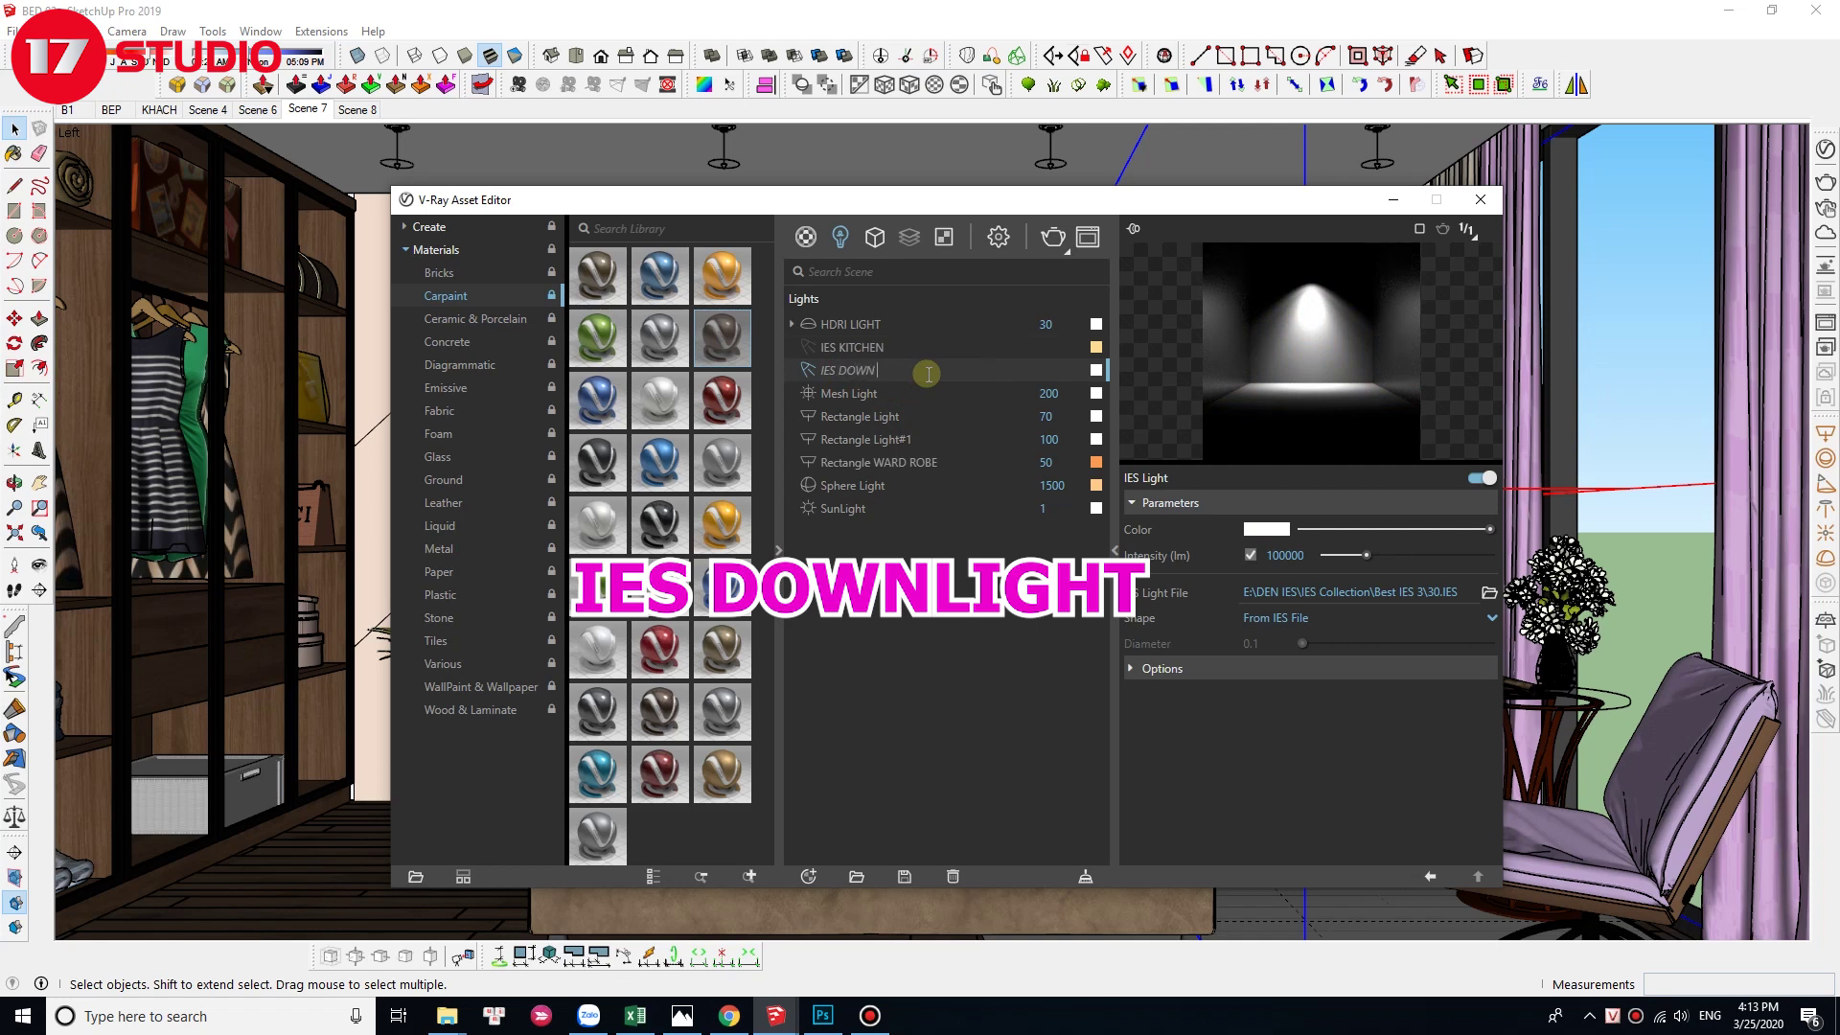
pyautogui.write('LIGHT')
pyautogui.press('Return')
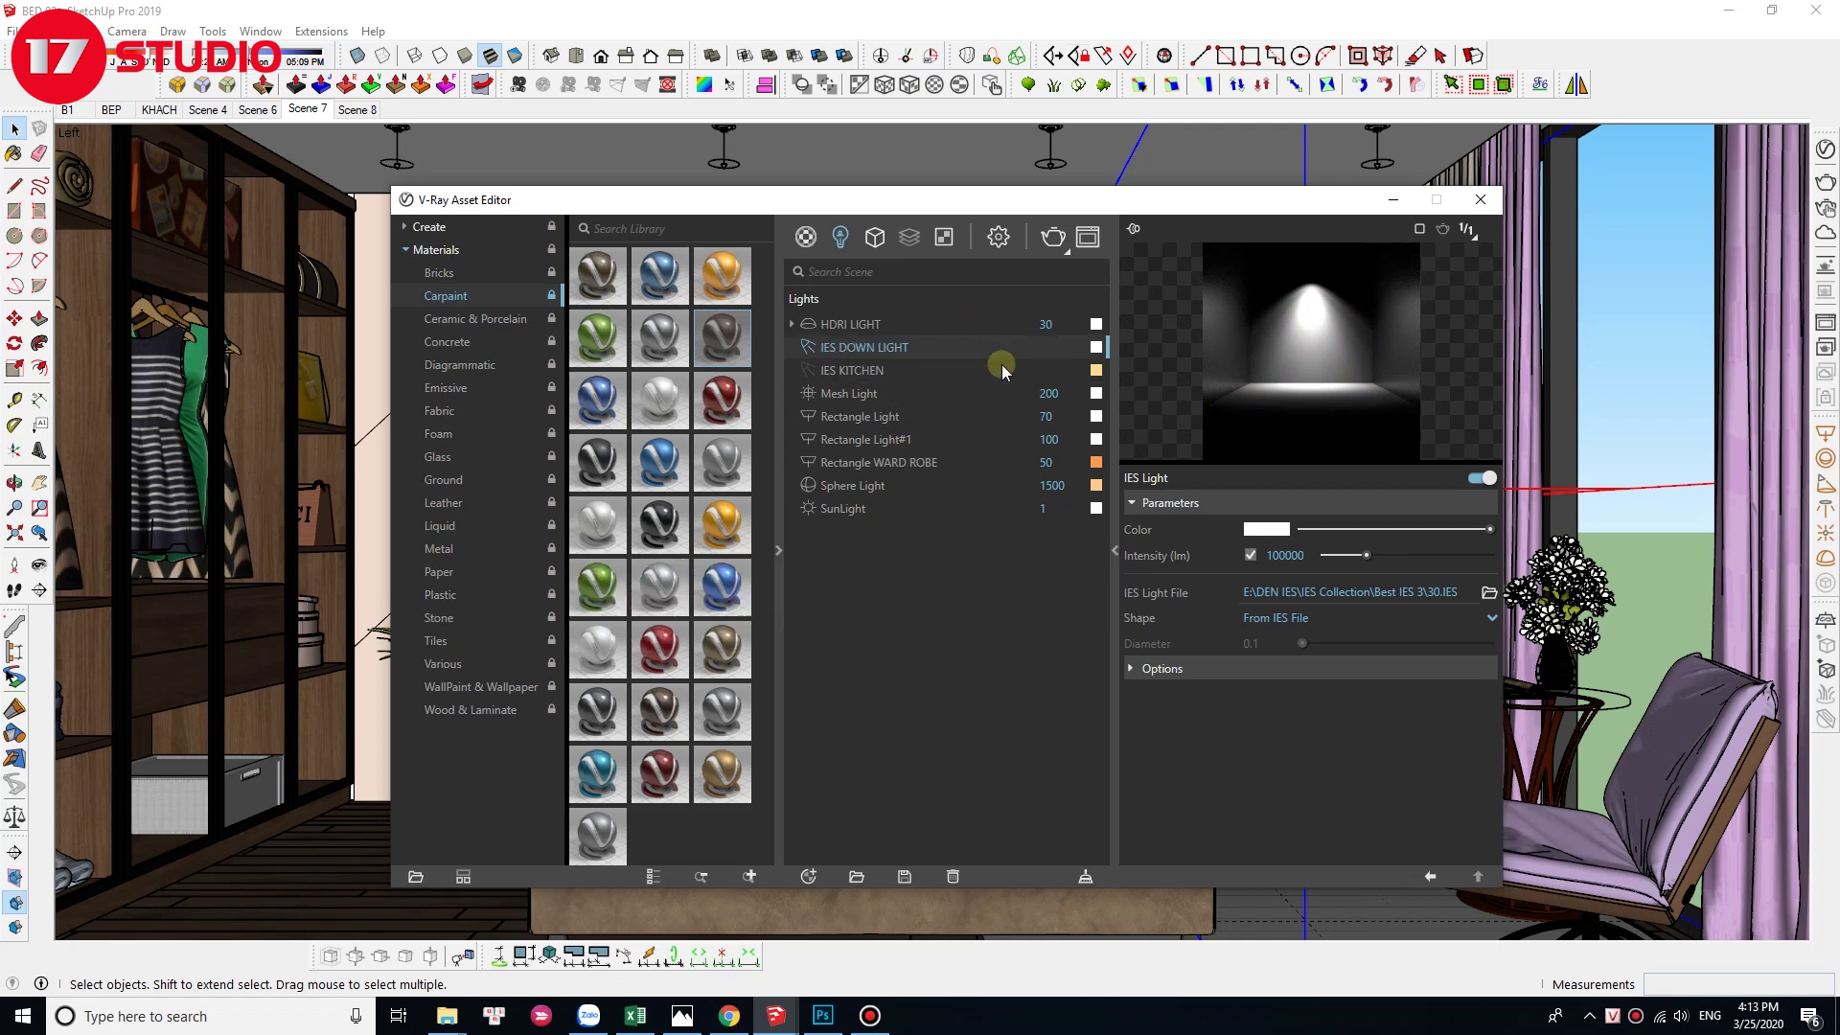
pyautogui.click(1394, 200)
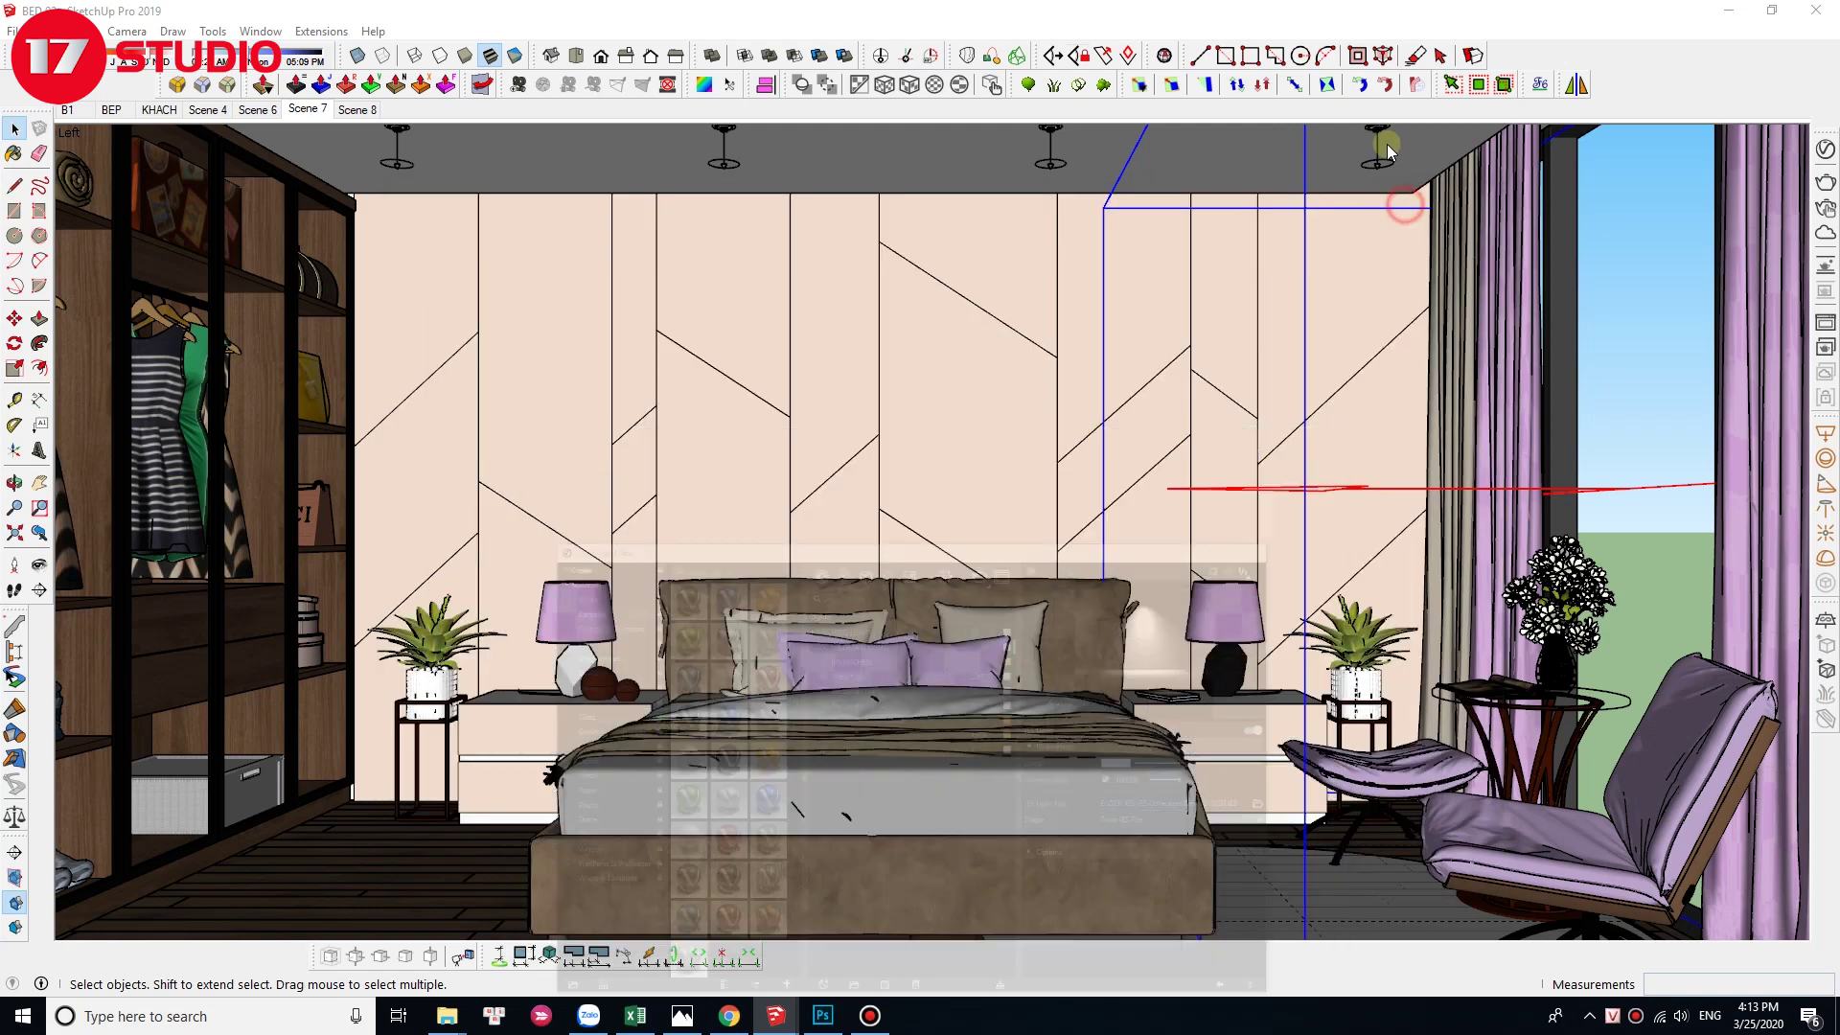
# Step: Select the ceiling downlights and set IES DOWN LIGHT intensity to 100000 lm
pyautogui.click(1392, 170)
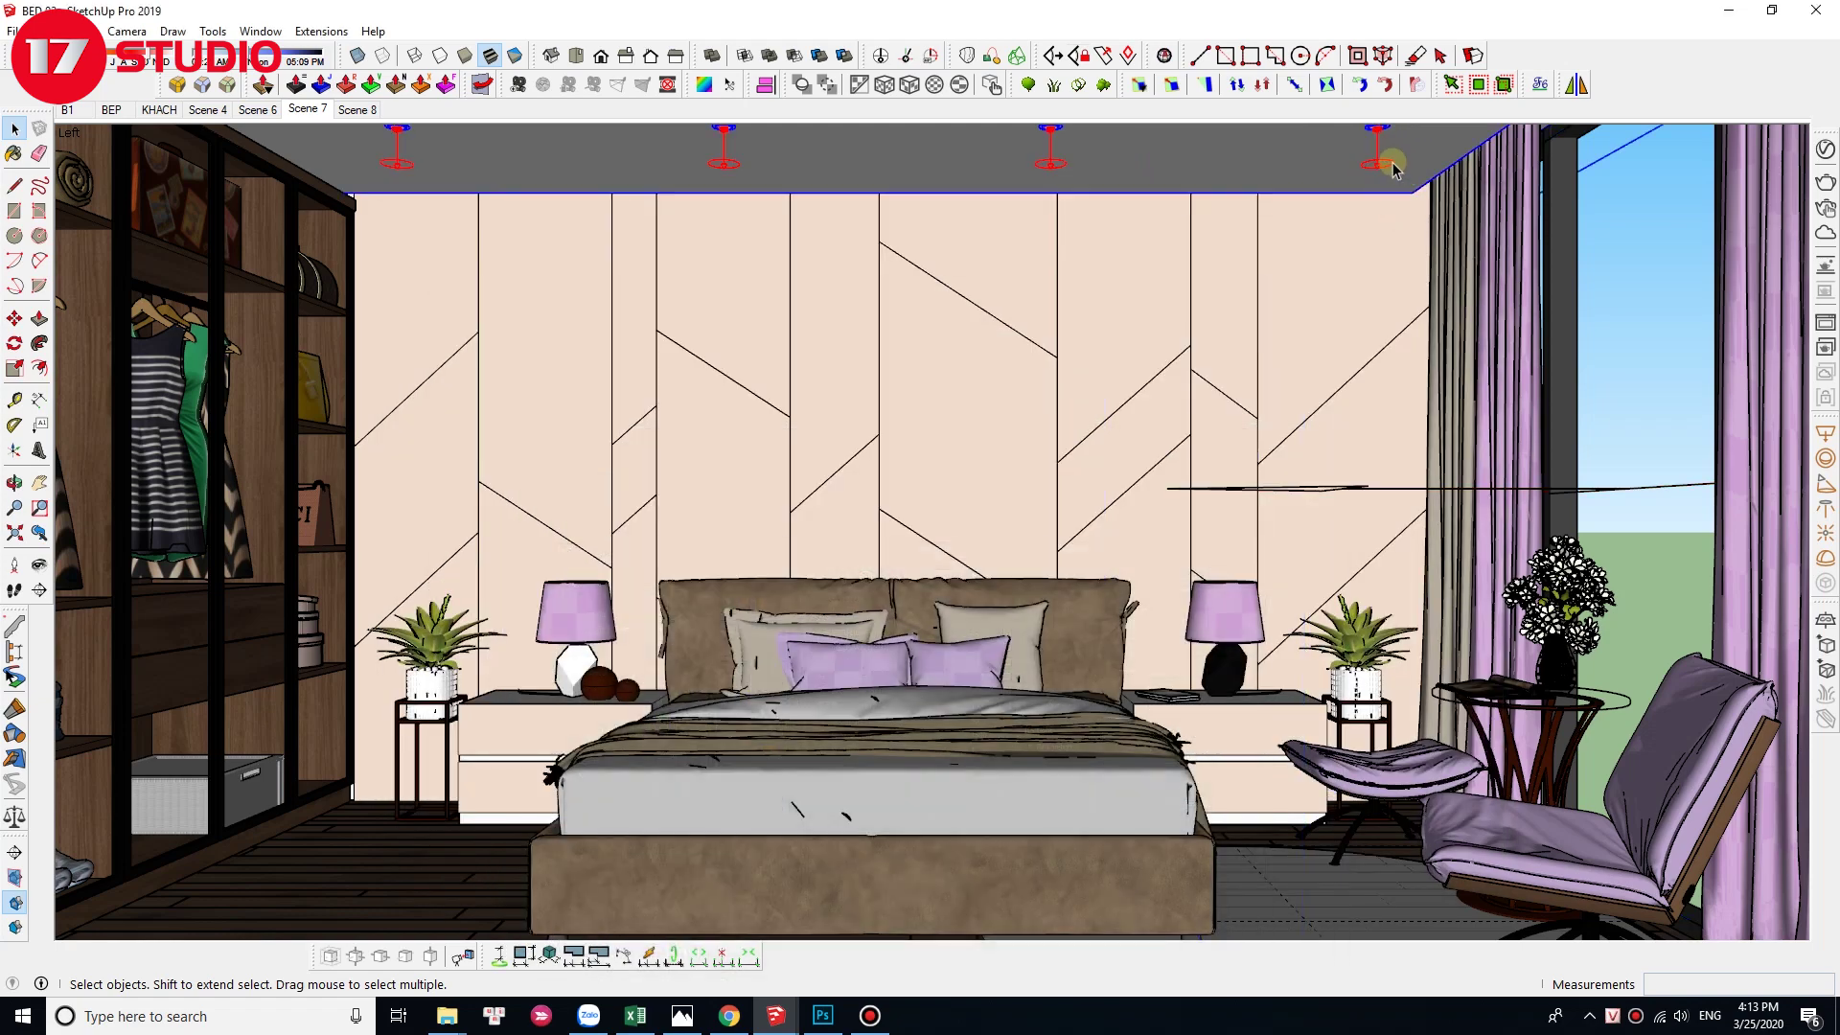
pyautogui.click(1826, 148)
pyautogui.doubleClick(1290, 556)
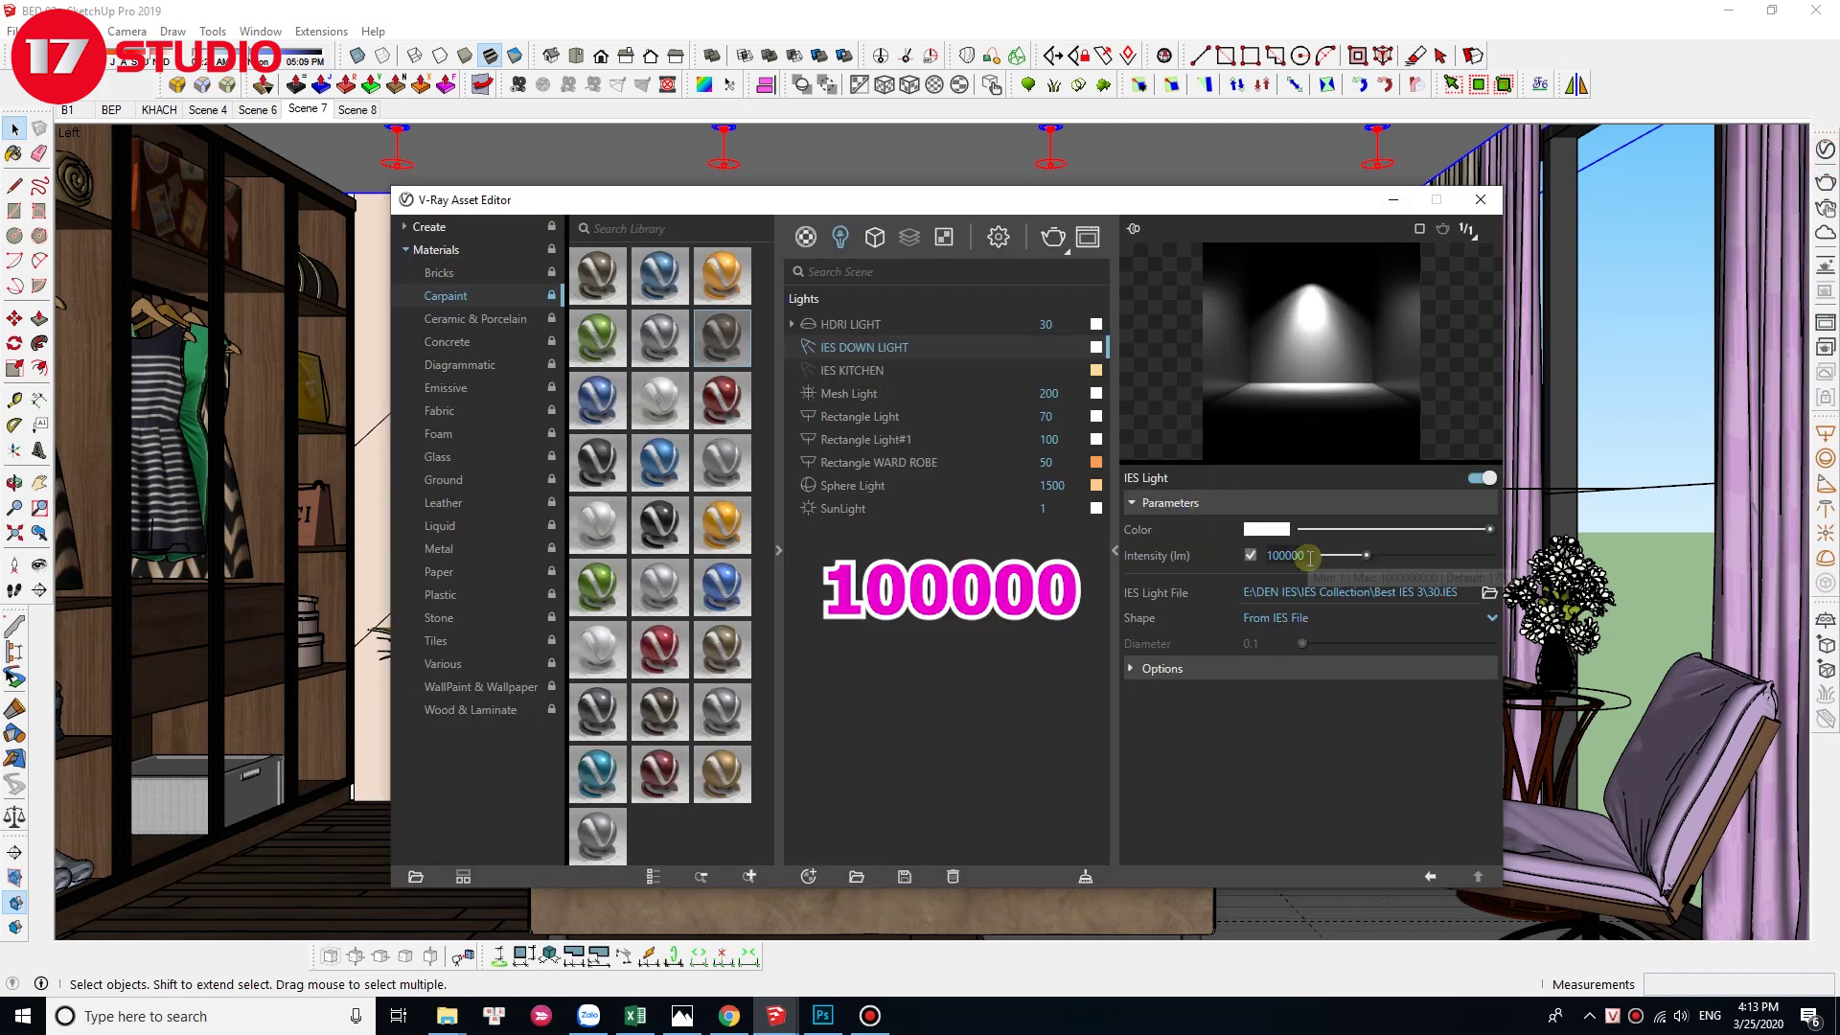
# Step: Load the 30.IES profile and set its shape to From IES File
pyautogui.click(1489, 593)
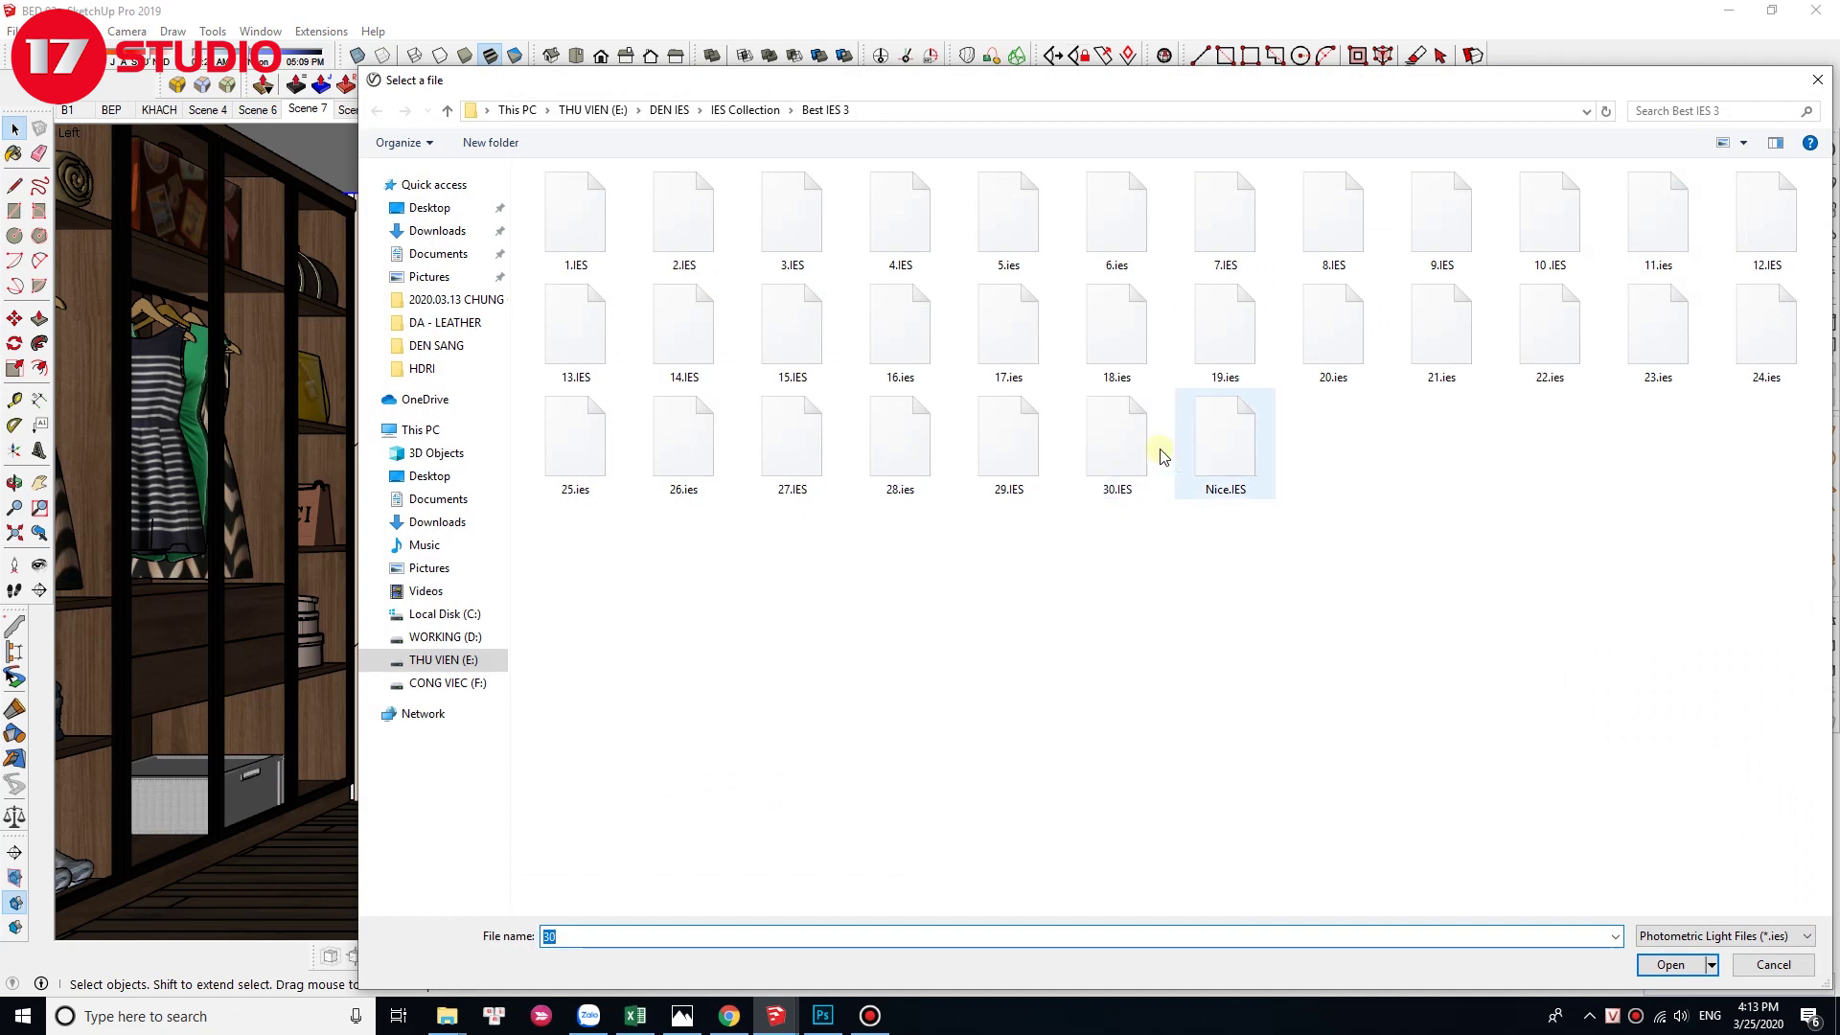
pyautogui.click(1123, 441)
pyautogui.doubleClick(1123, 441)
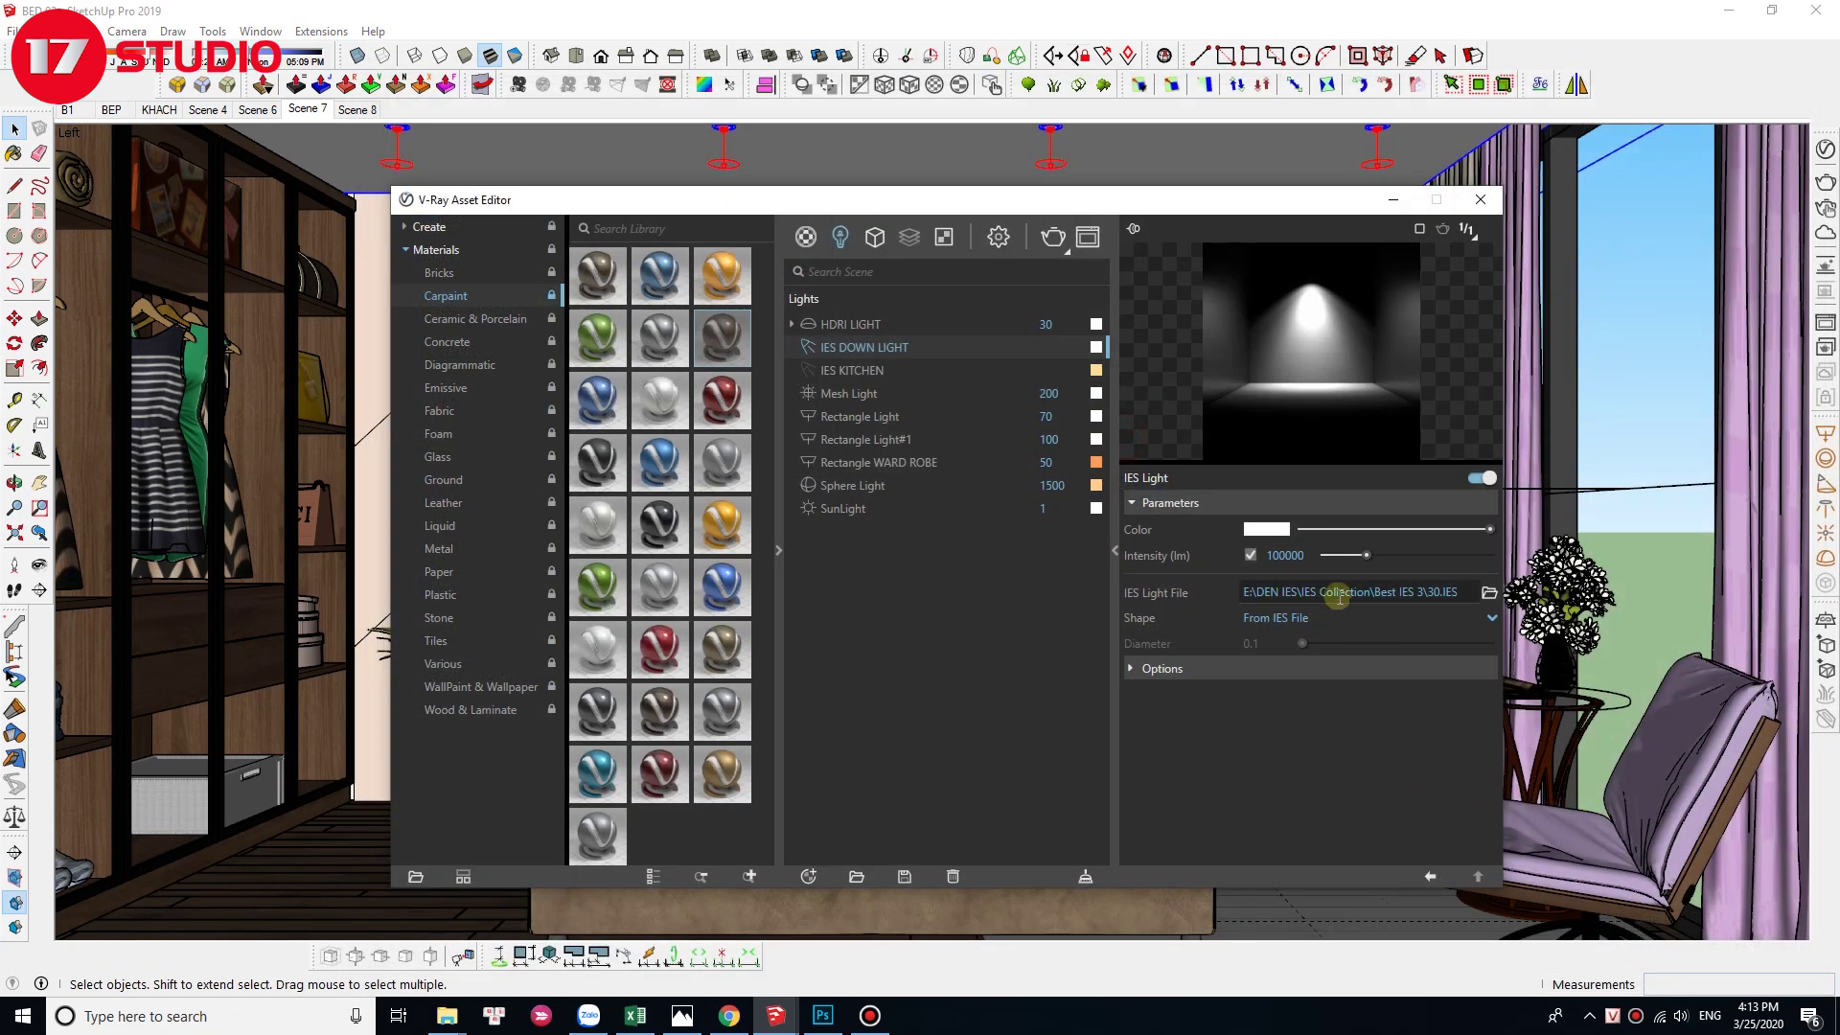
pyautogui.moveTo(1280, 594); pyautogui.dragTo(1384, 592)
pyautogui.moveTo(1251, 595); pyautogui.dragTo(1454, 591)
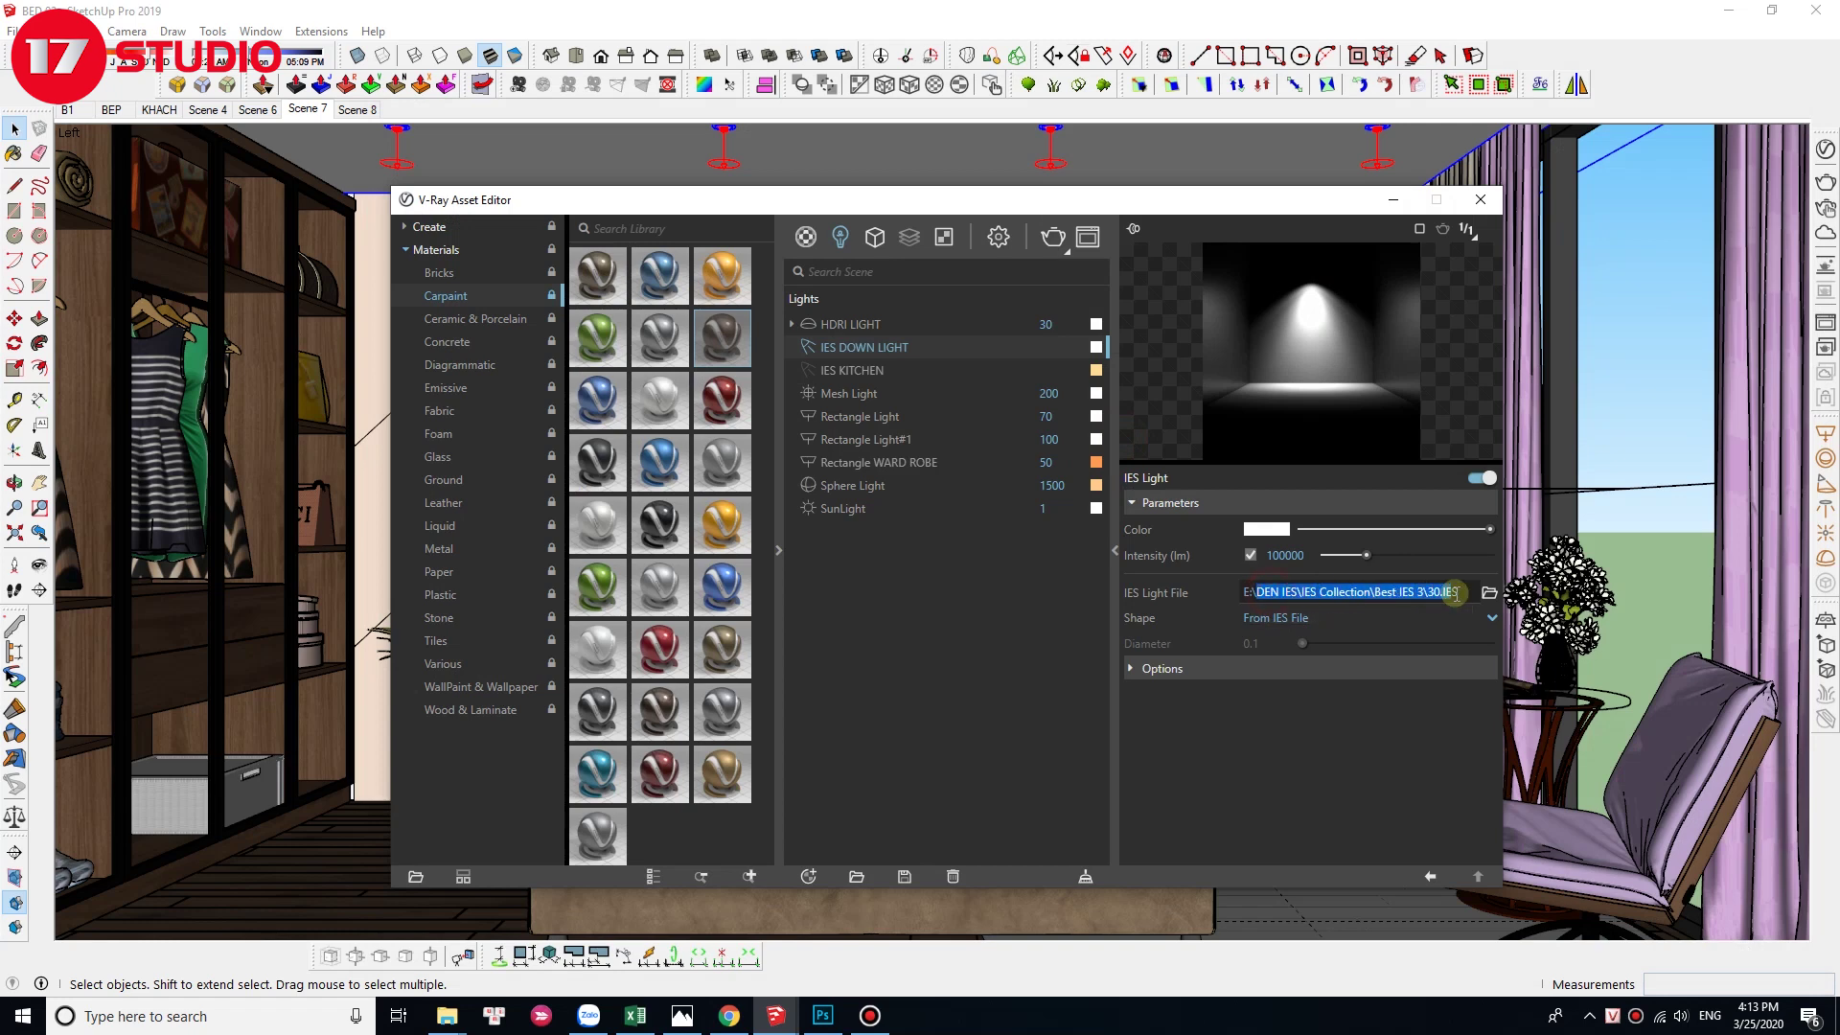
pyautogui.click(1277, 621)
pyautogui.click(1283, 642)
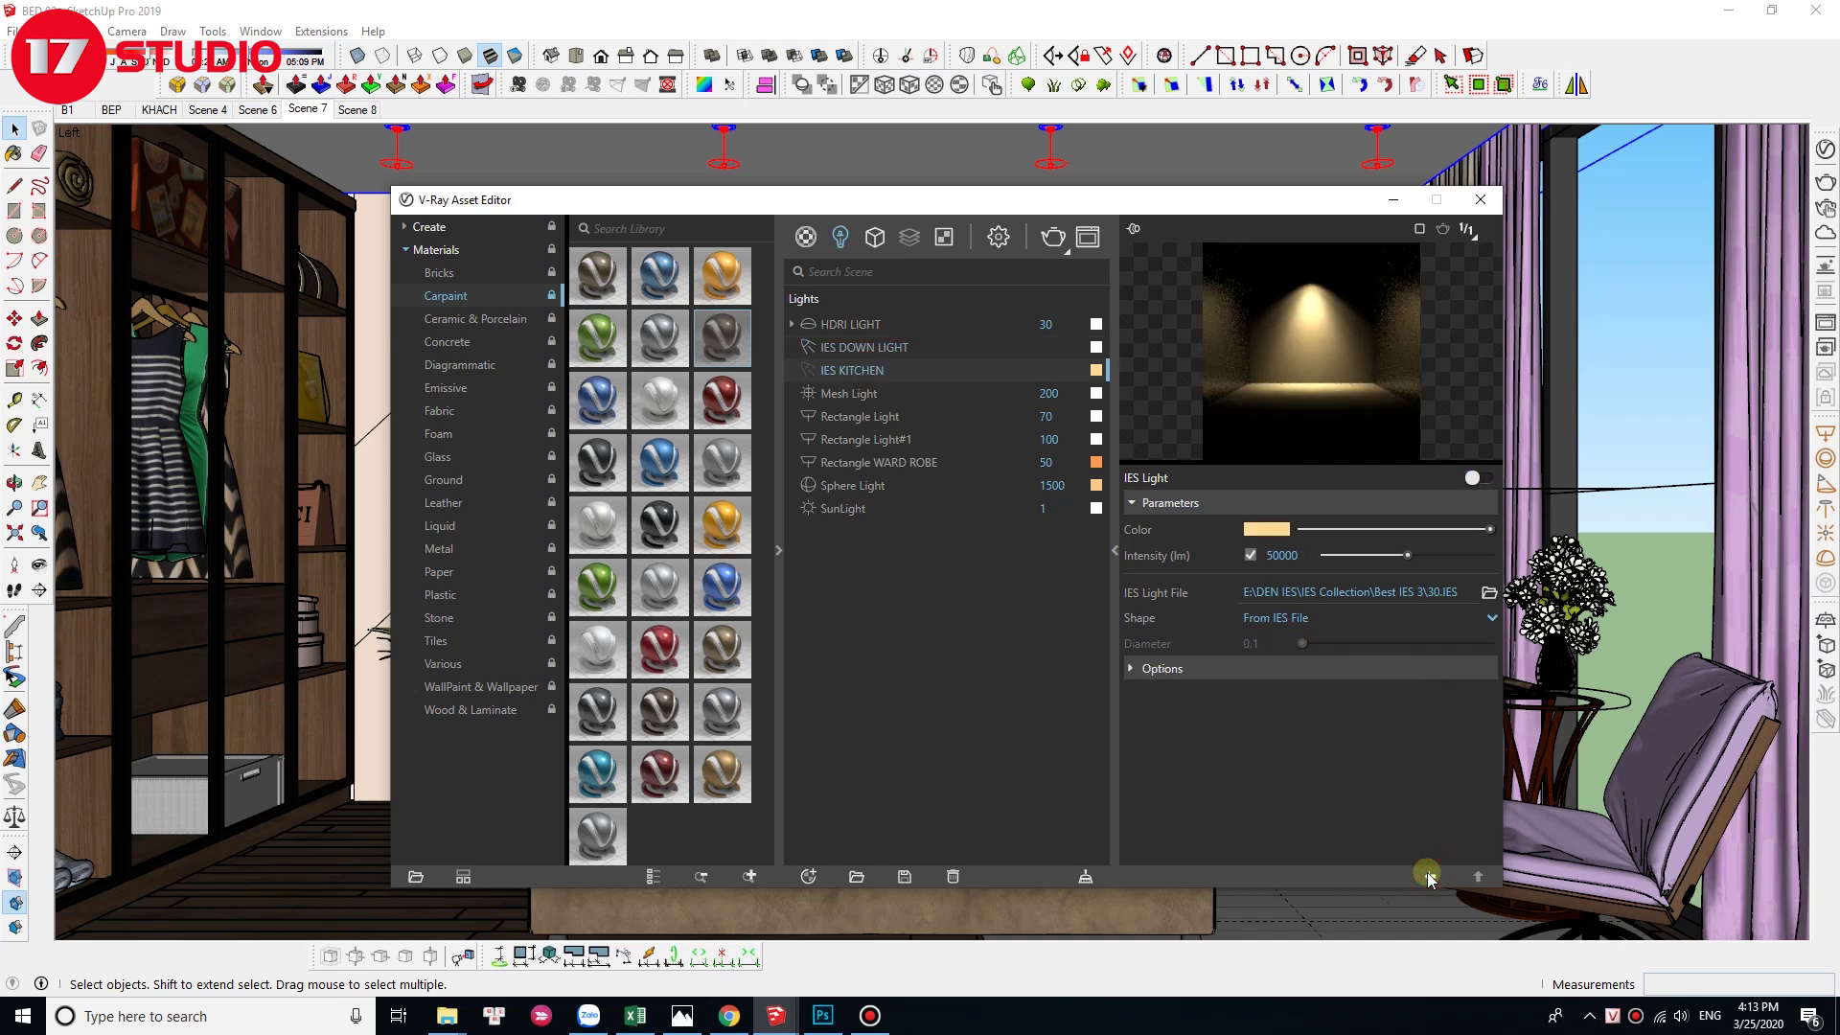
pyautogui.click(874, 392)
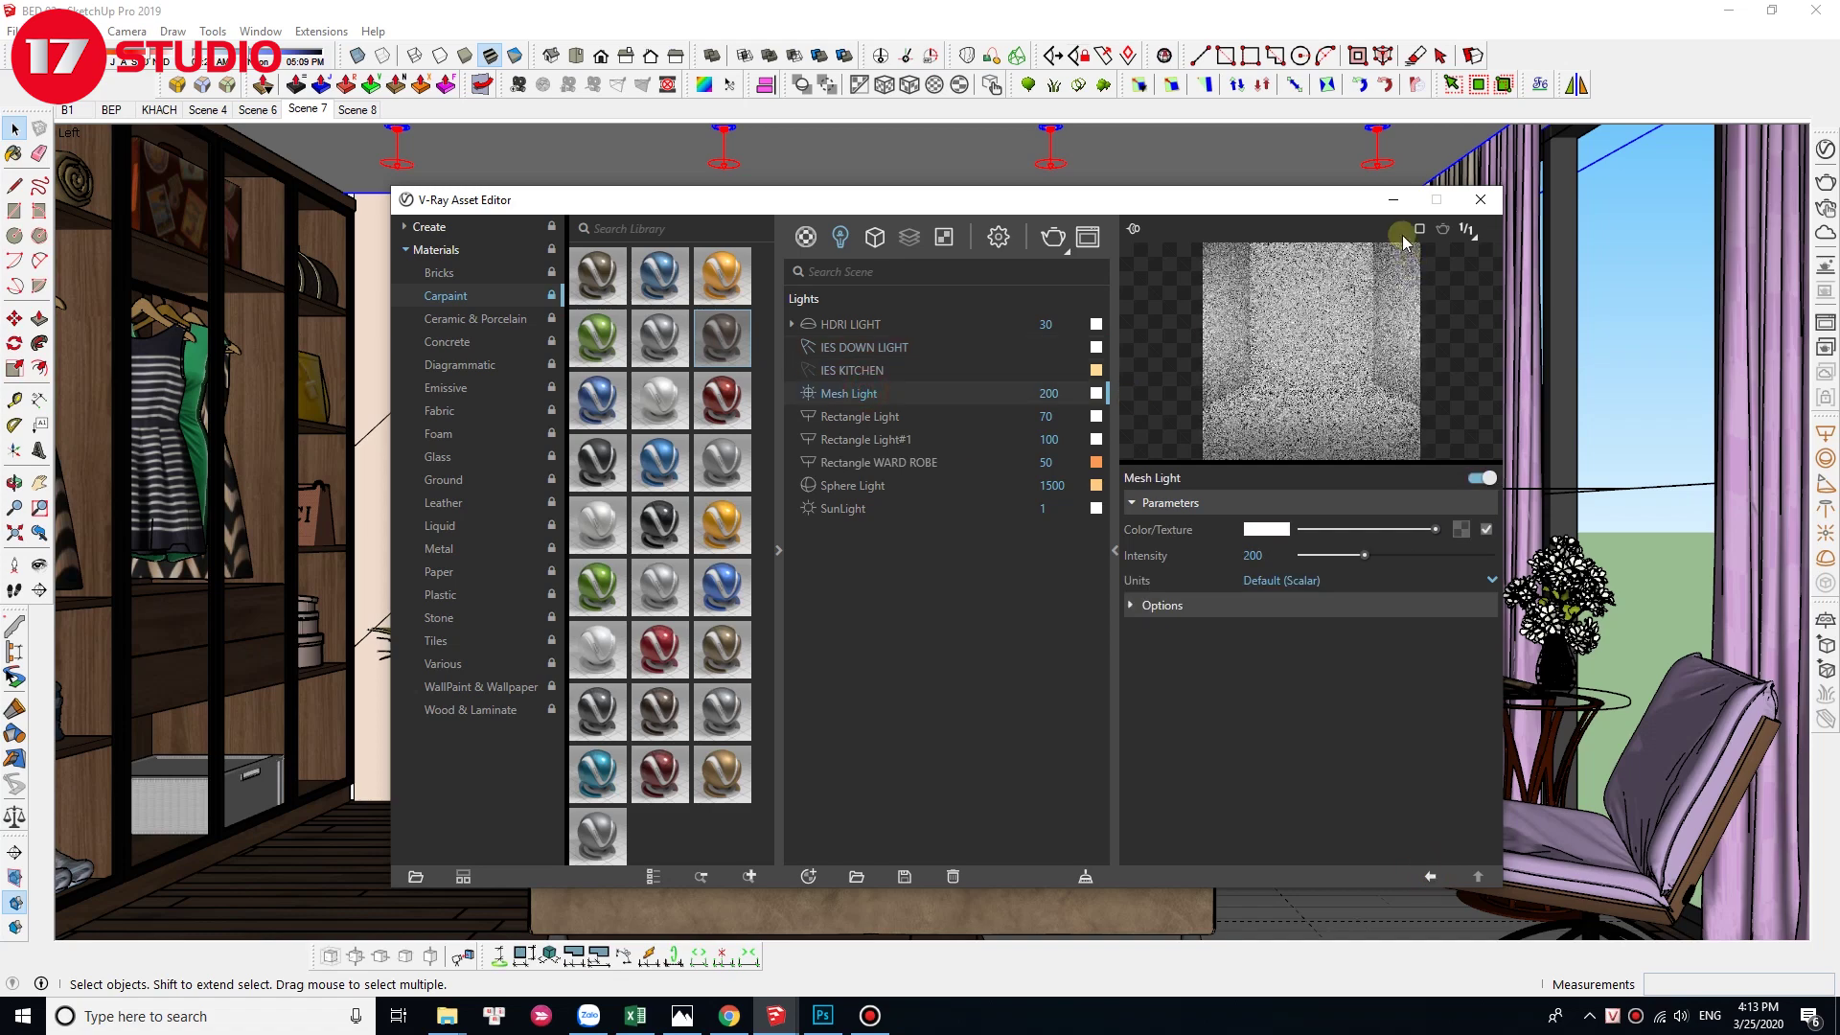
# Step: Hide both bedside lamps and check their Sphere Light intensity of 1500
pyautogui.click(1392, 205)
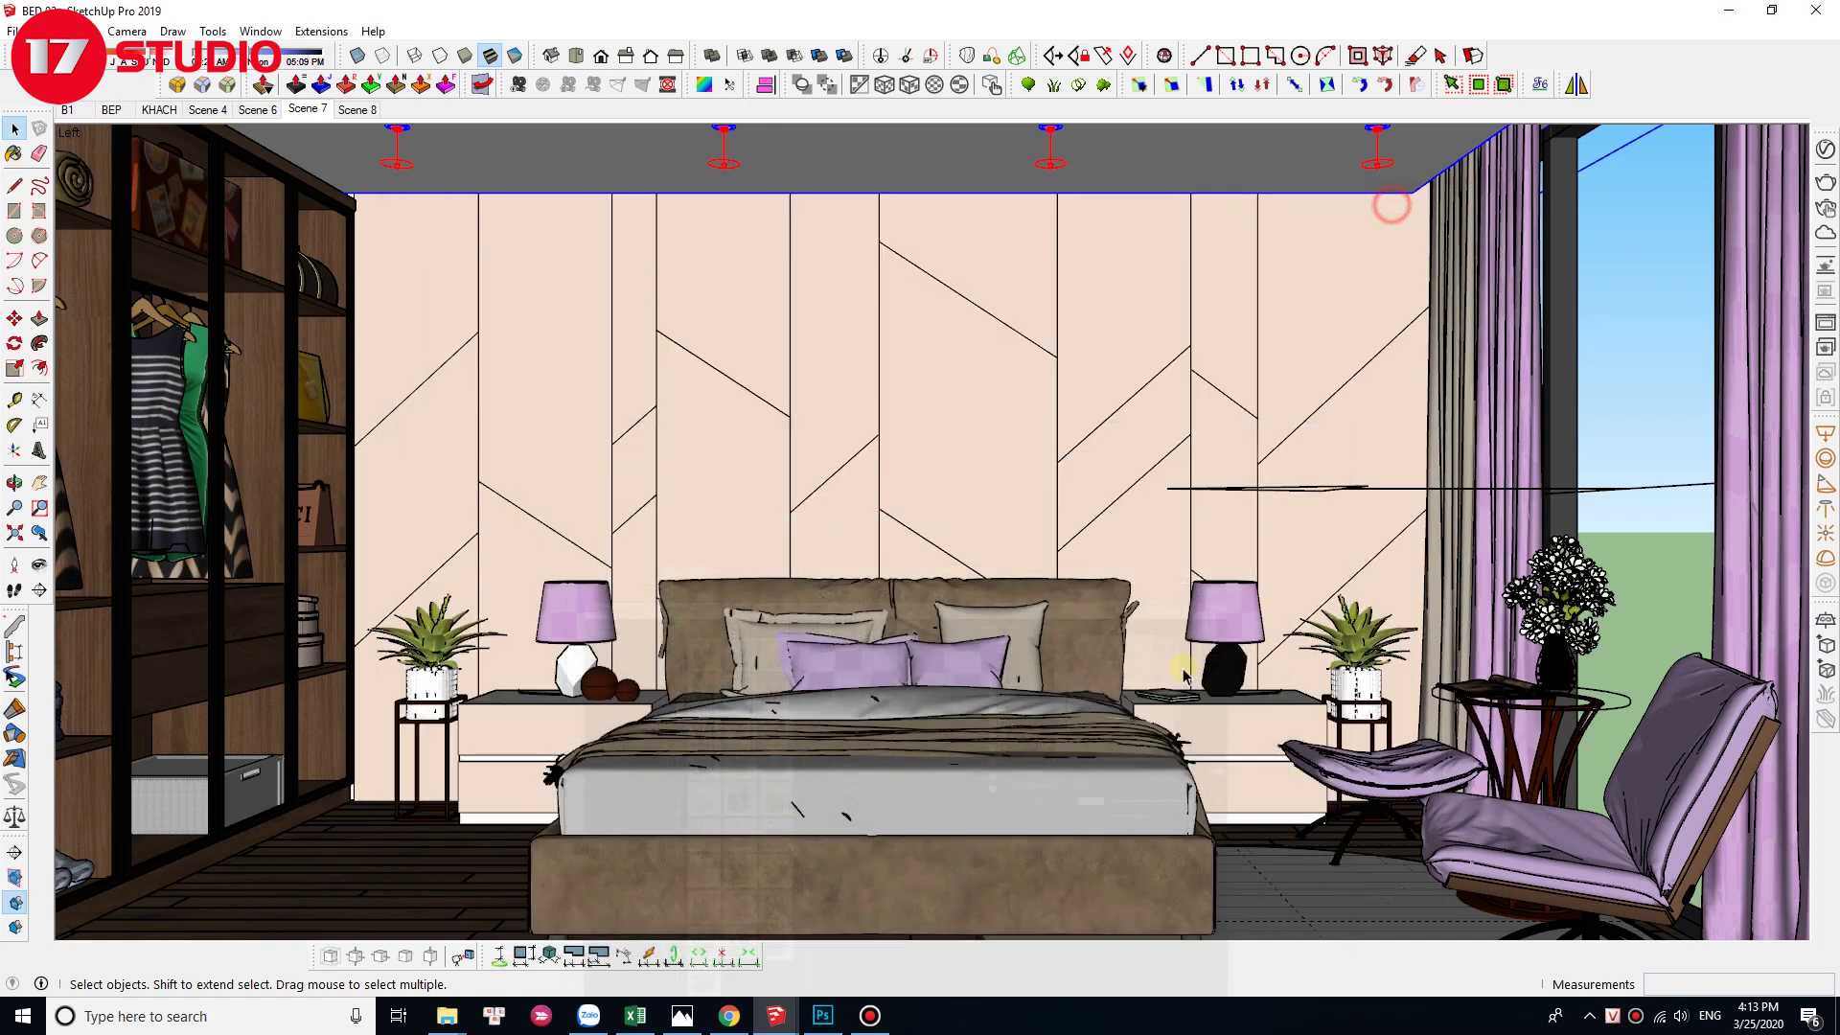
pyautogui.click(1218, 625)
pyautogui.press('Delete')
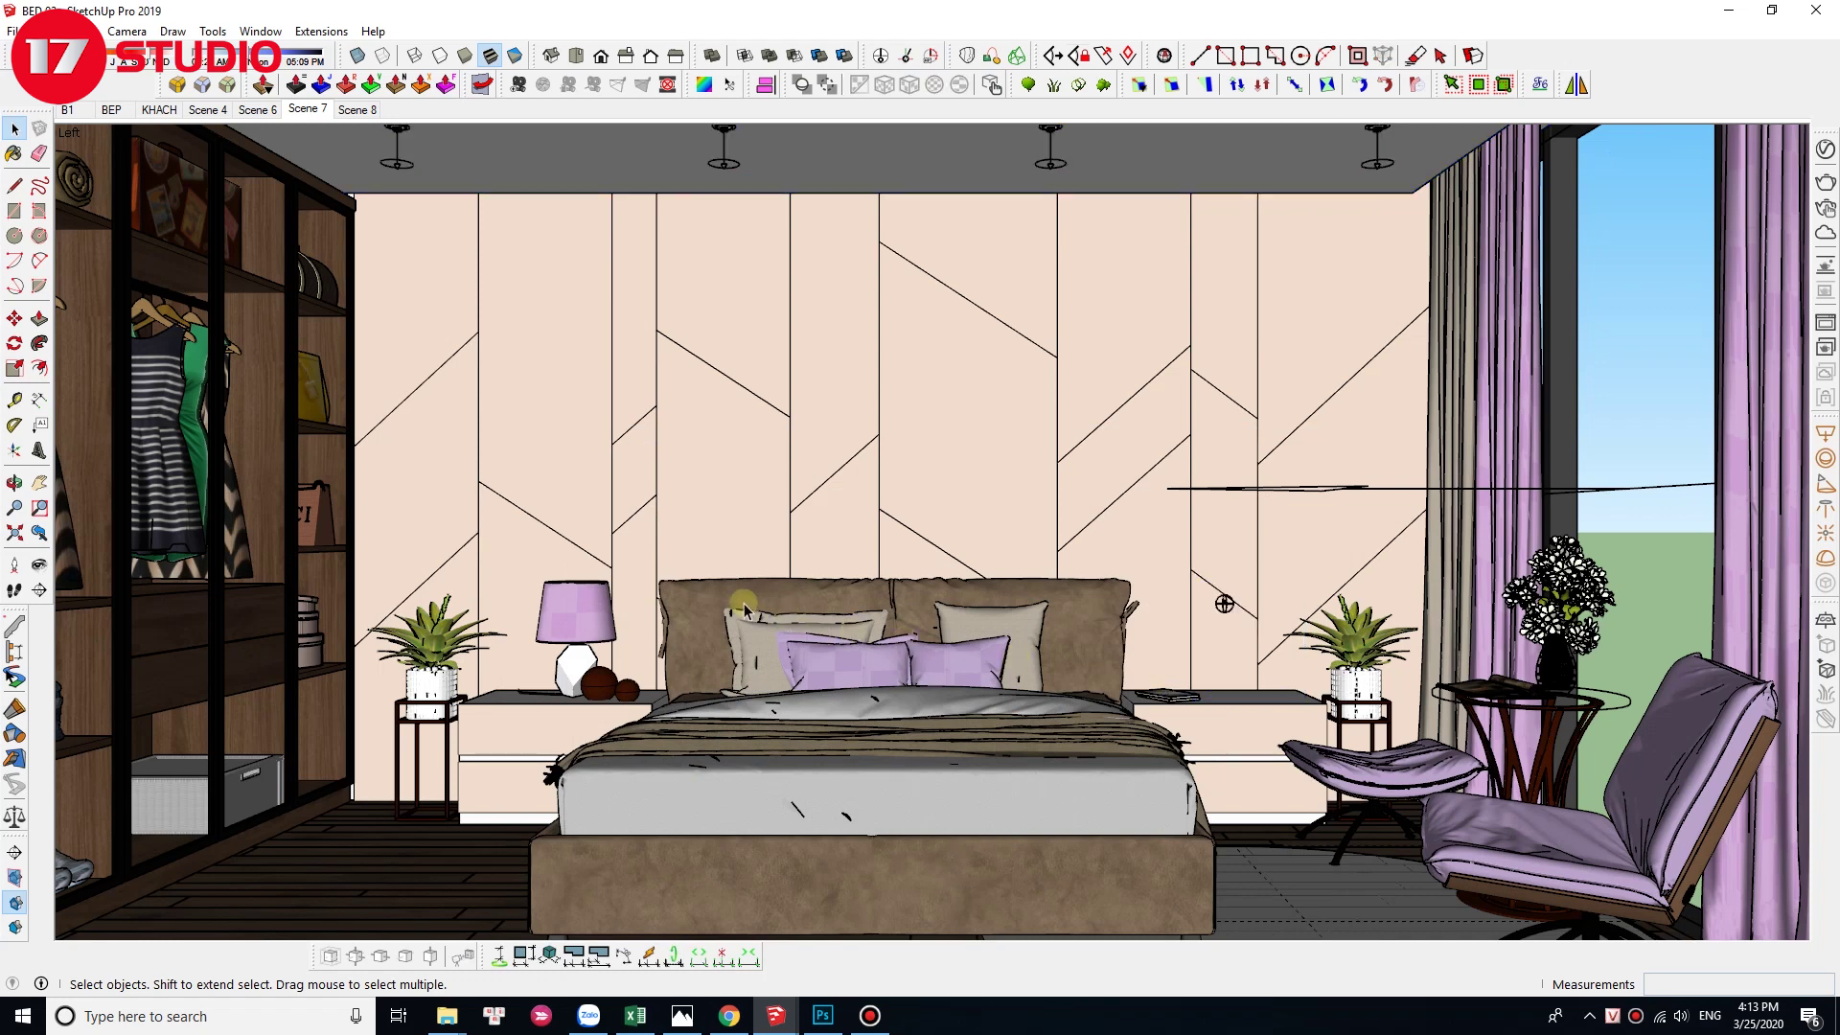
pyautogui.click(596, 630)
pyautogui.press('Delete')
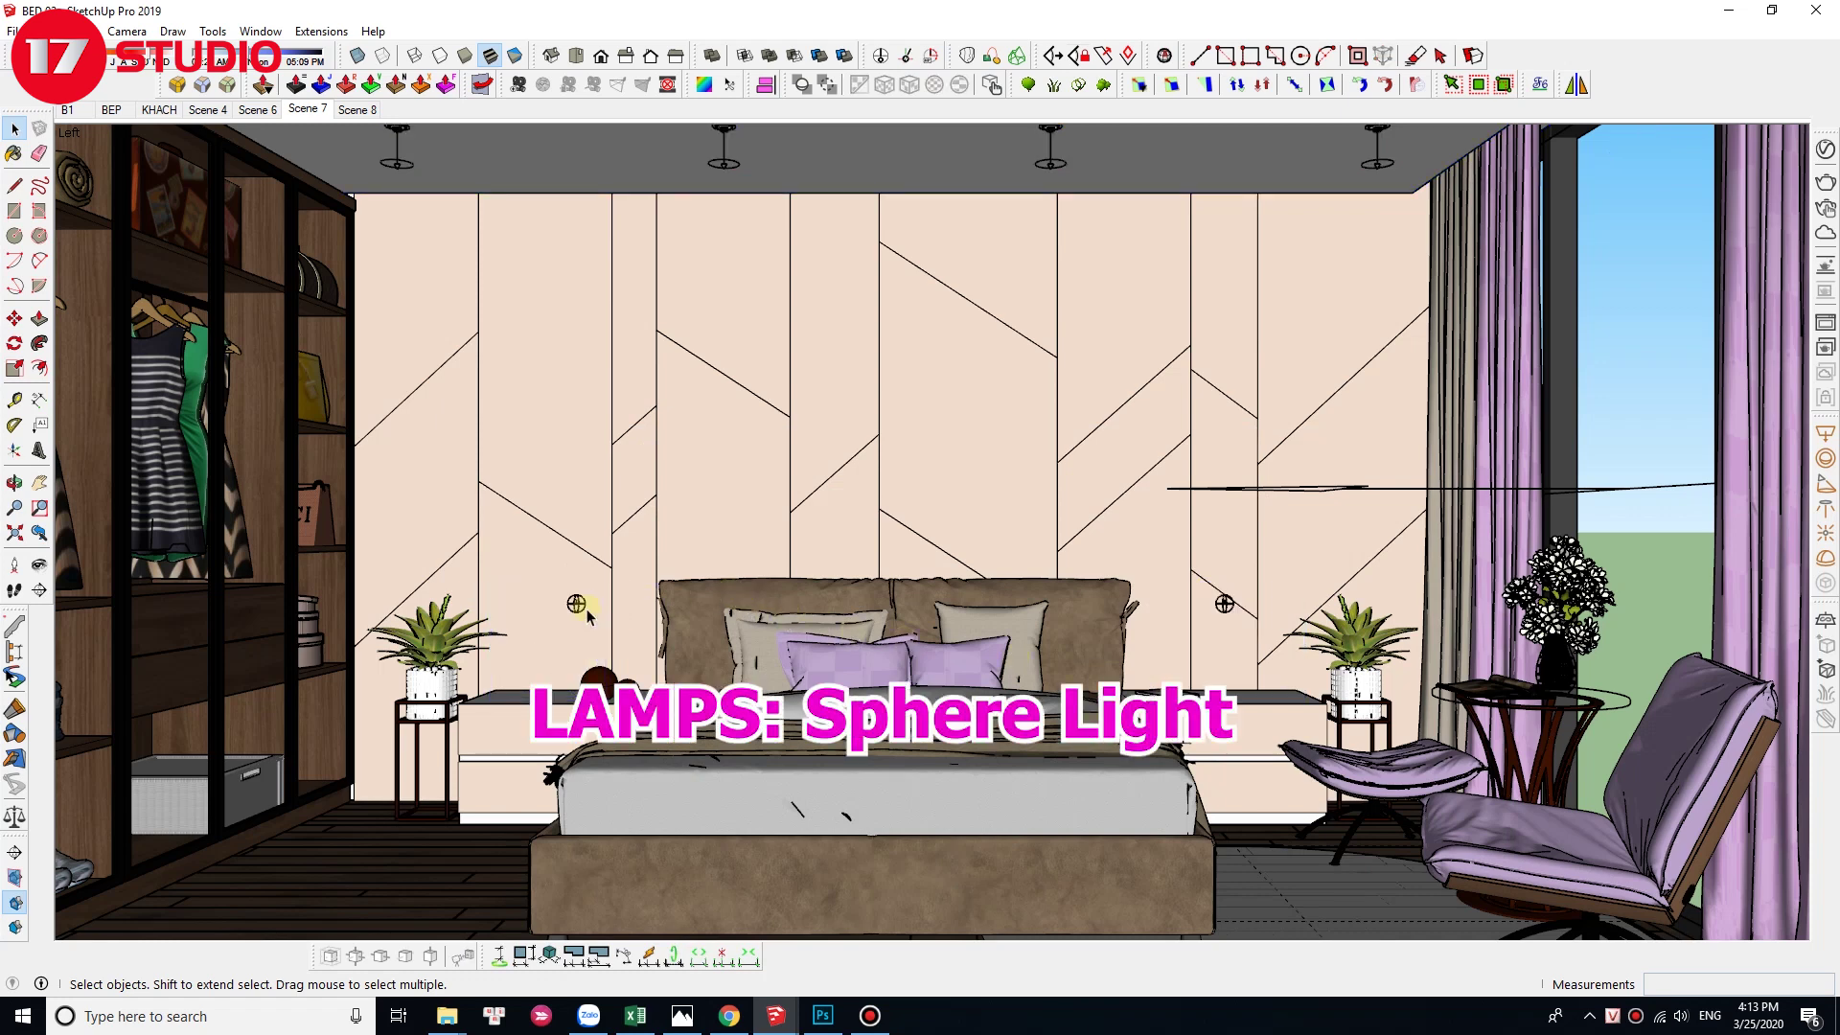
pyautogui.click(576, 604)
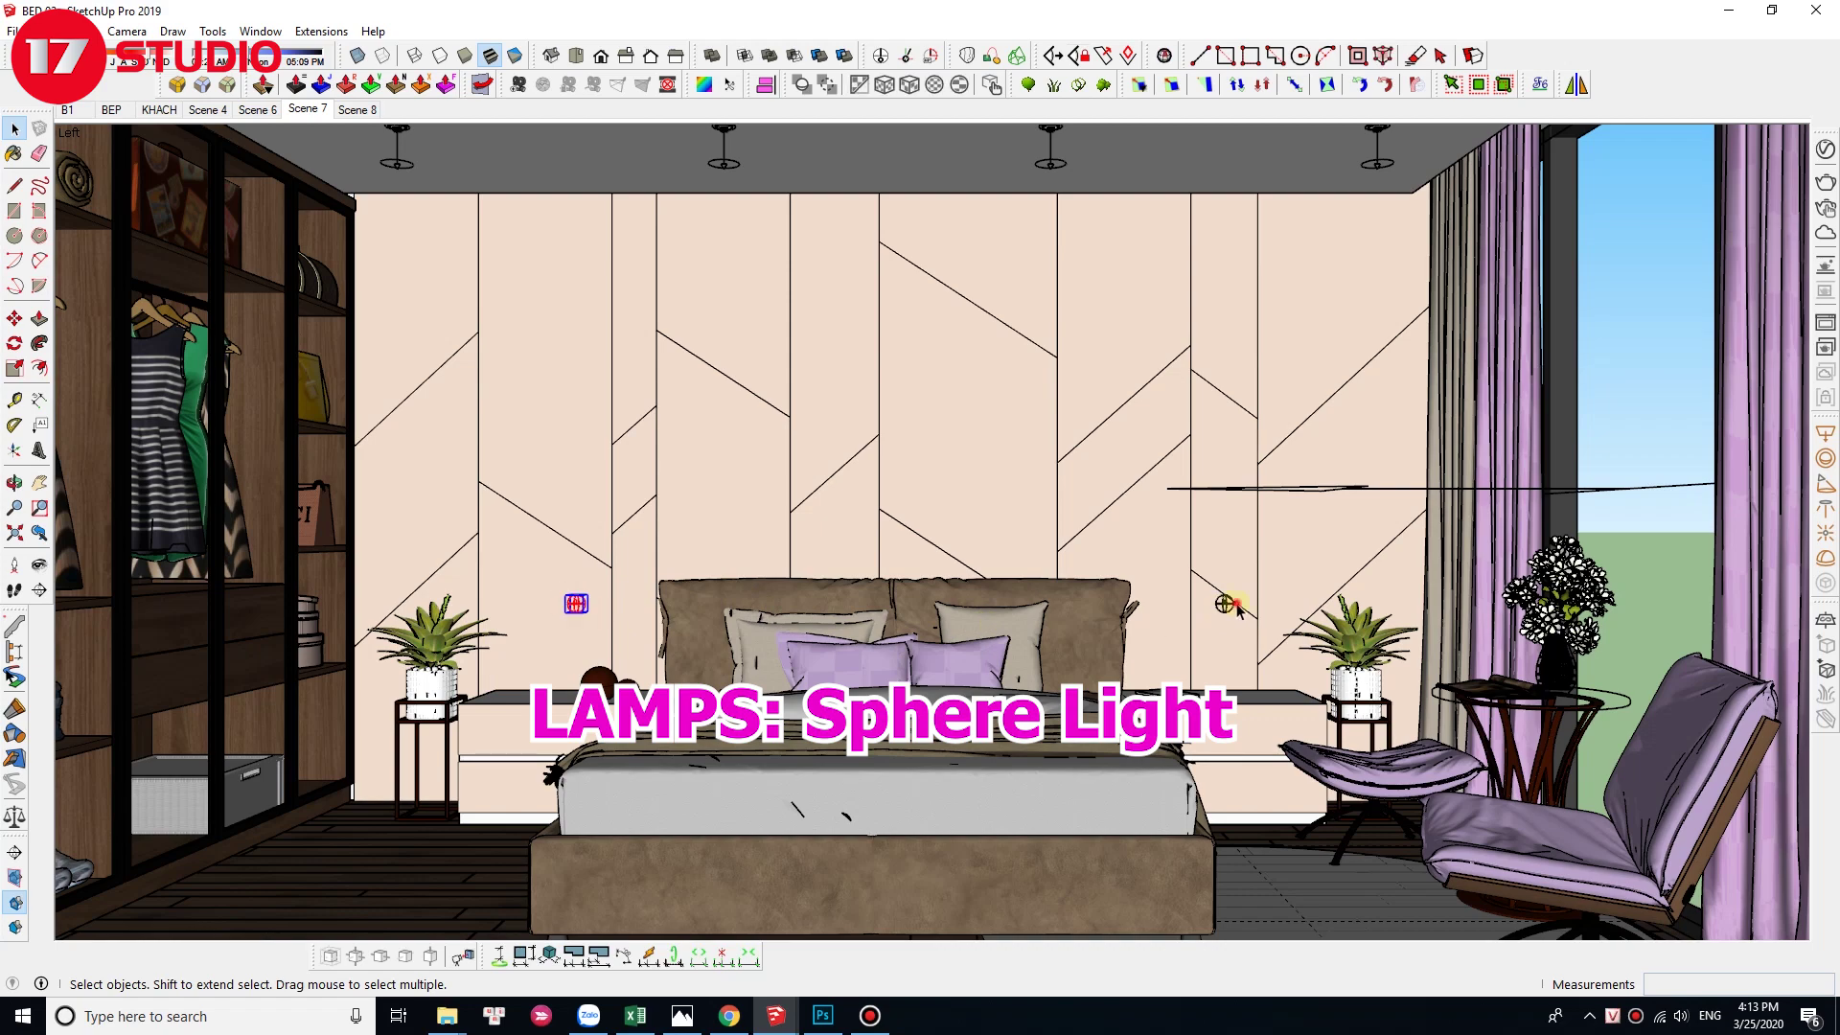
pyautogui.click(1226, 603)
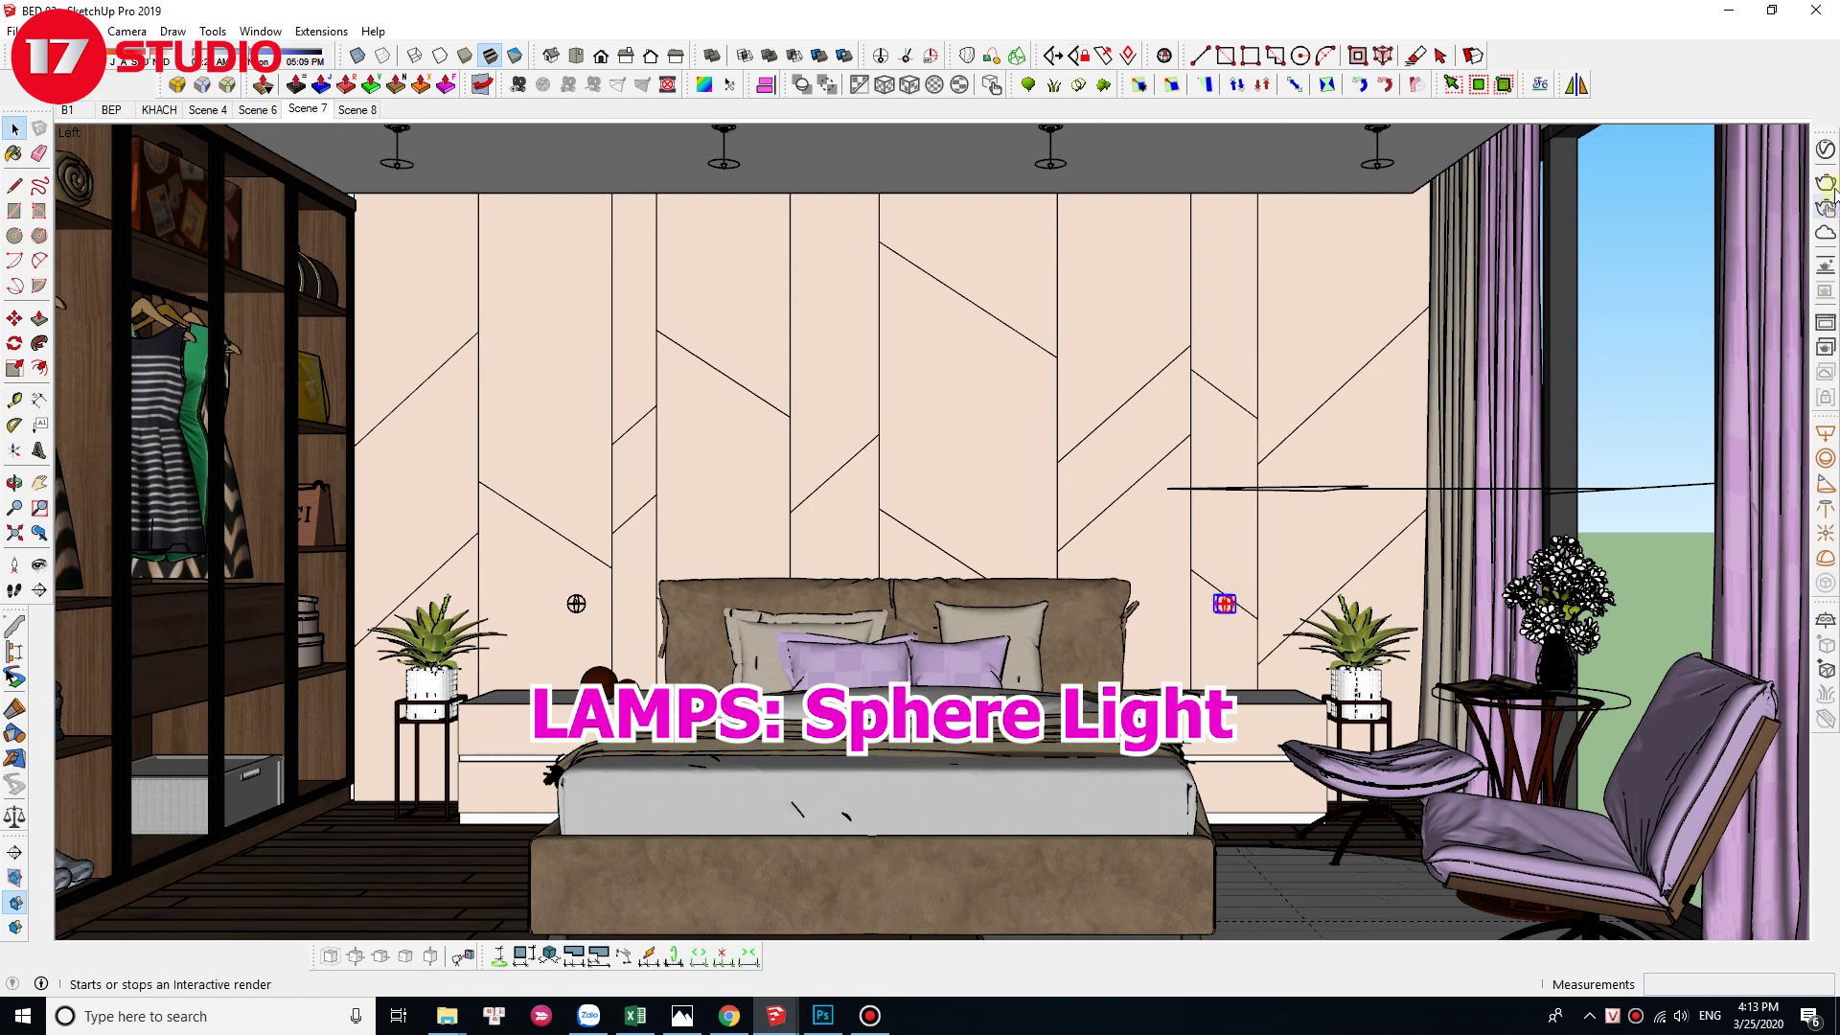
pyautogui.click(1825, 149)
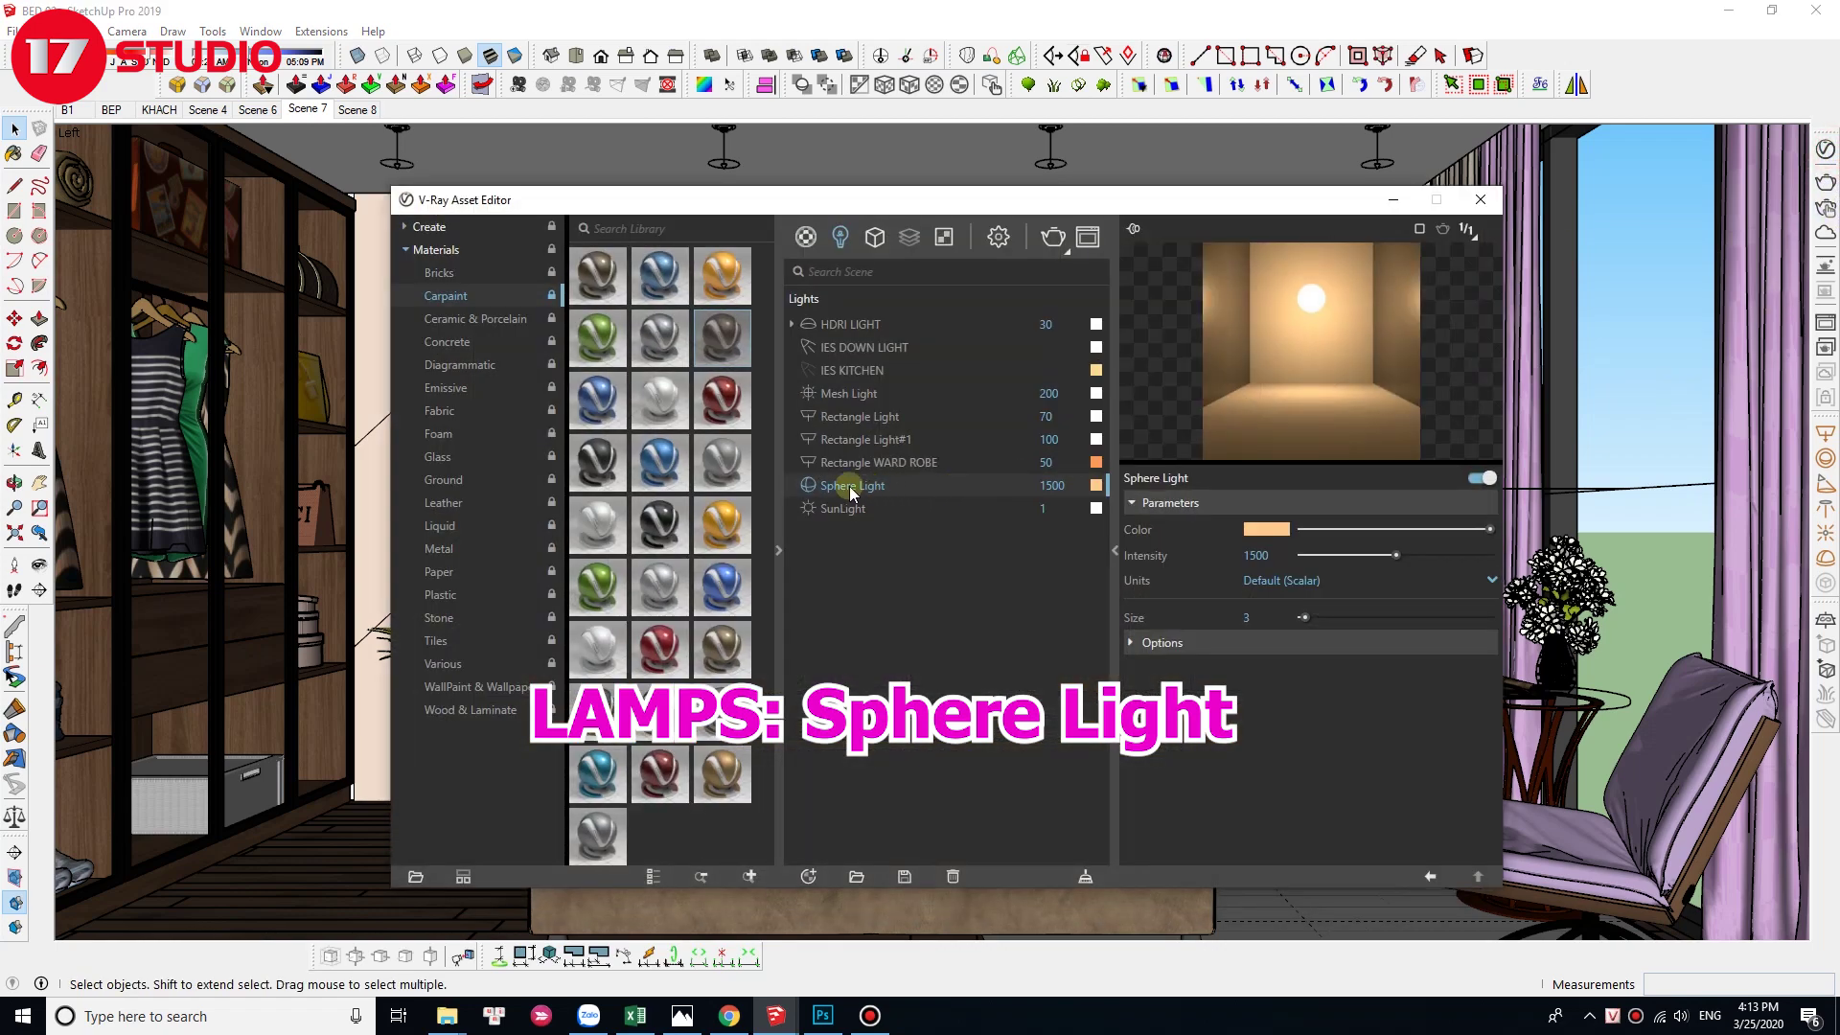
pyautogui.click(1079, 485)
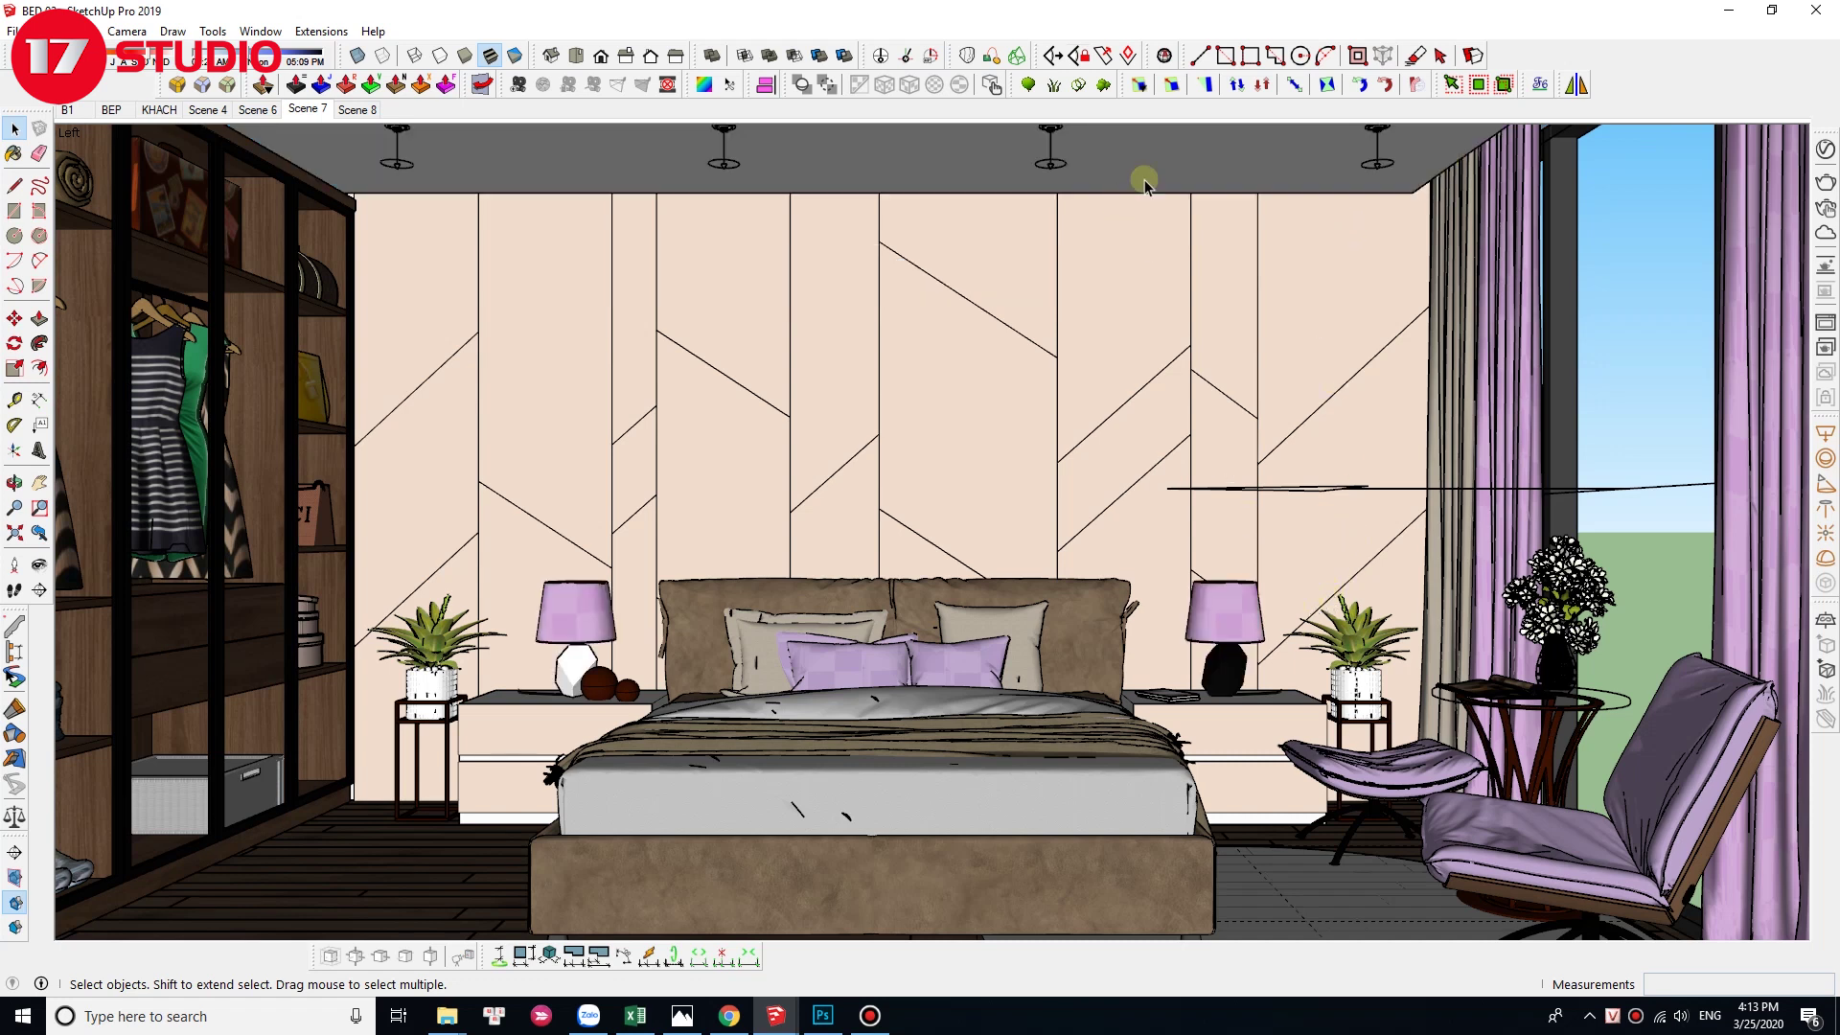
# Step: Check the ceiling Mesh Light at intensity 200 with Default (Scalar) units
pyautogui.click(1146, 182)
pyautogui.click(1826, 149)
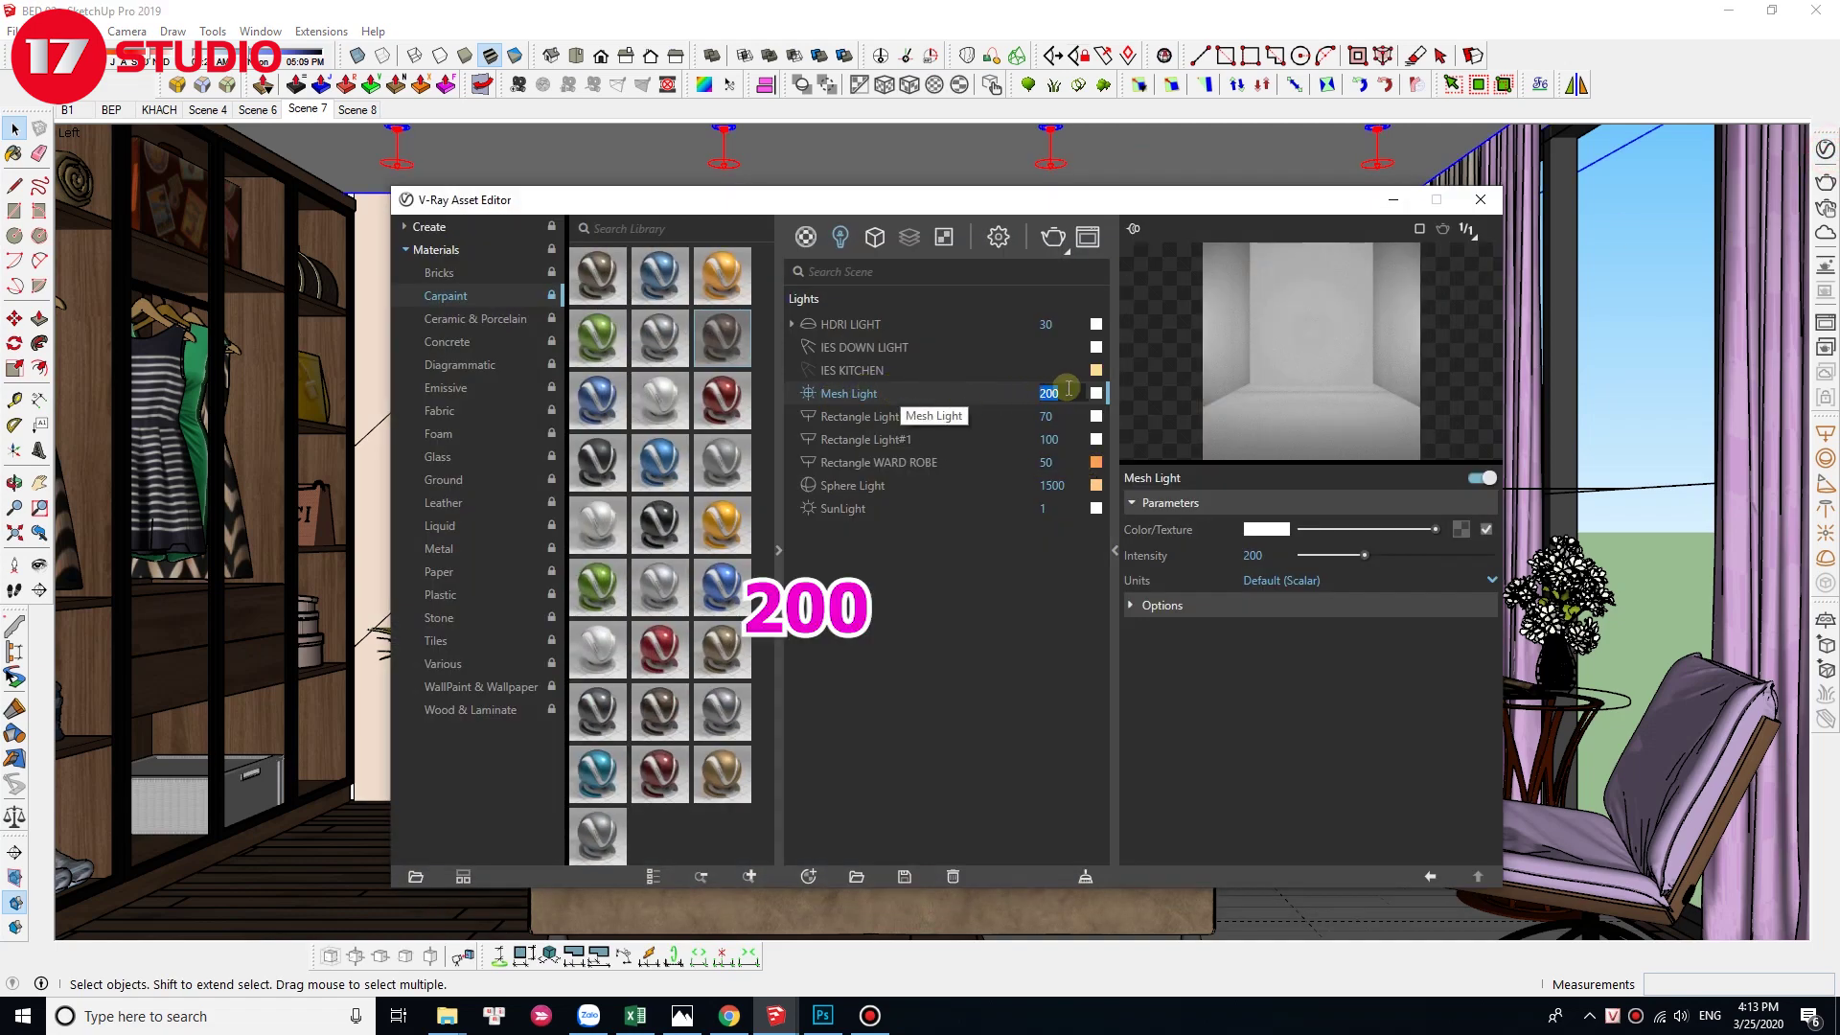
pyautogui.doubleClick(1274, 555)
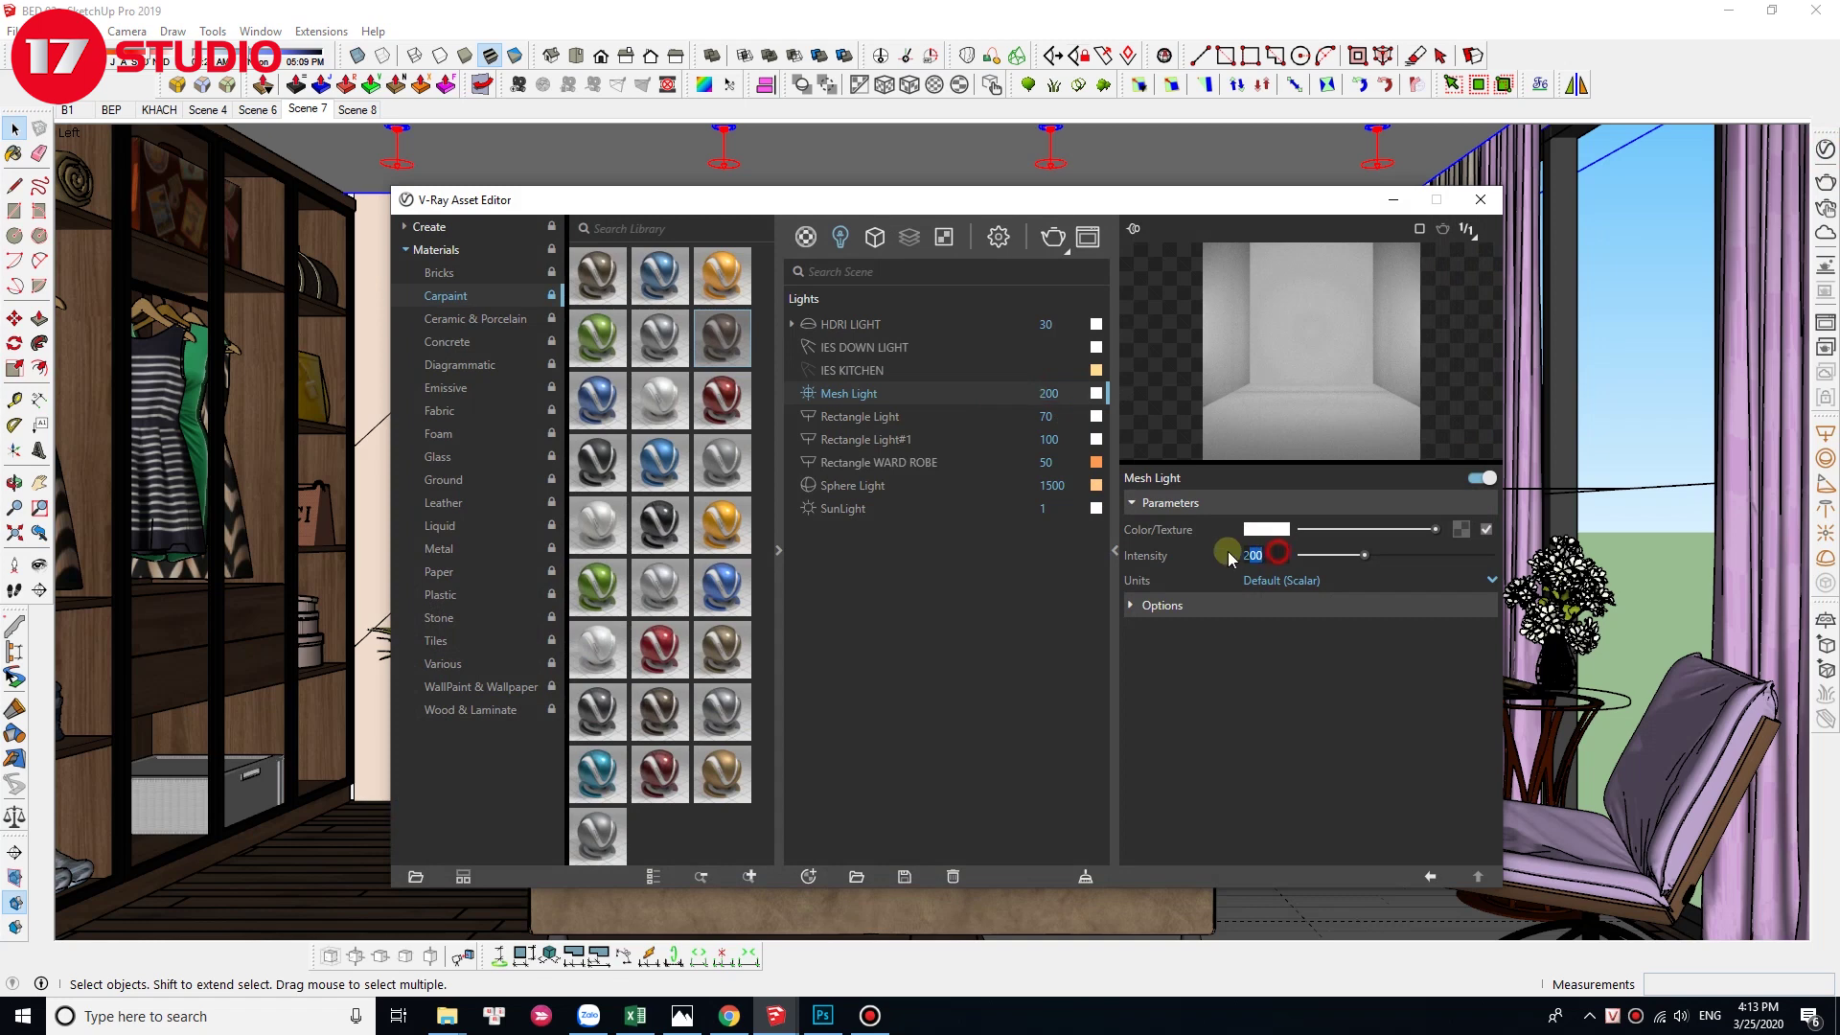
pyautogui.click(1281, 584)
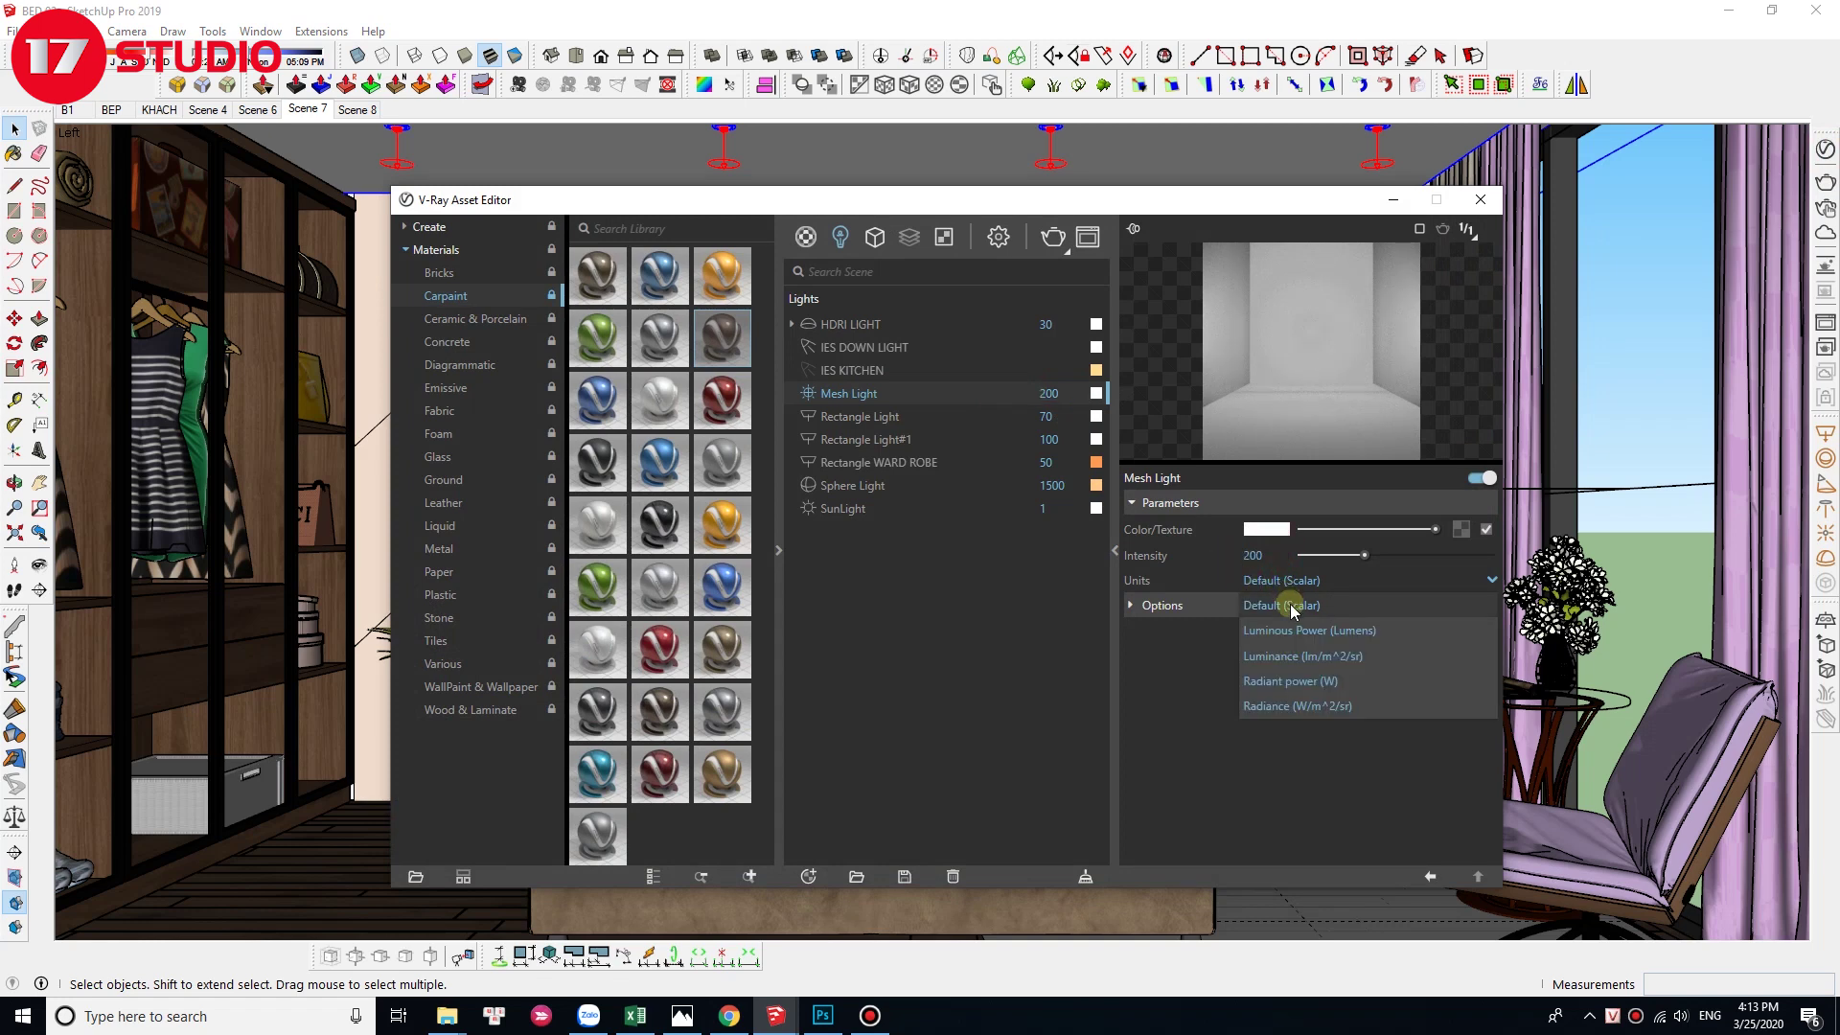
pyautogui.click(1291, 606)
# Step: Check the Rectangle WARD ROBE light: intensity 50, Radiant power (W) units, and size
pyautogui.click(841, 417)
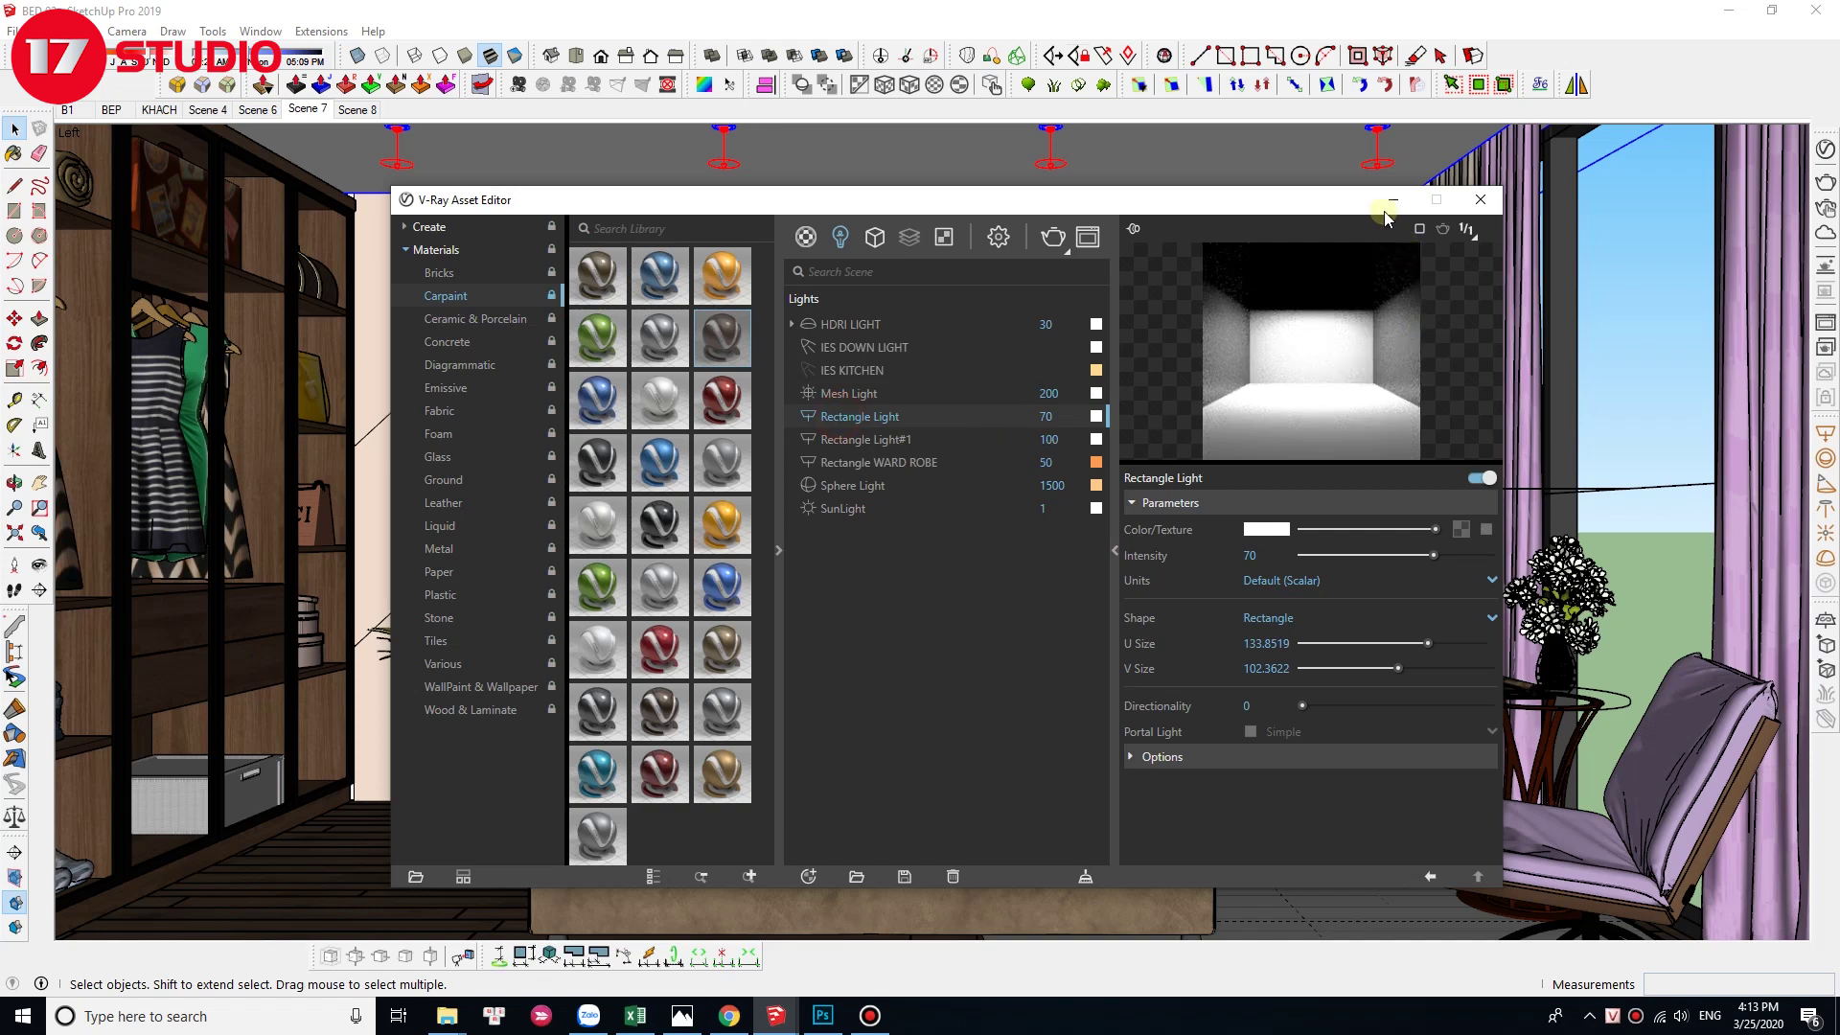
pyautogui.moveTo(1318, 203); pyautogui.dragTo(919, 217)
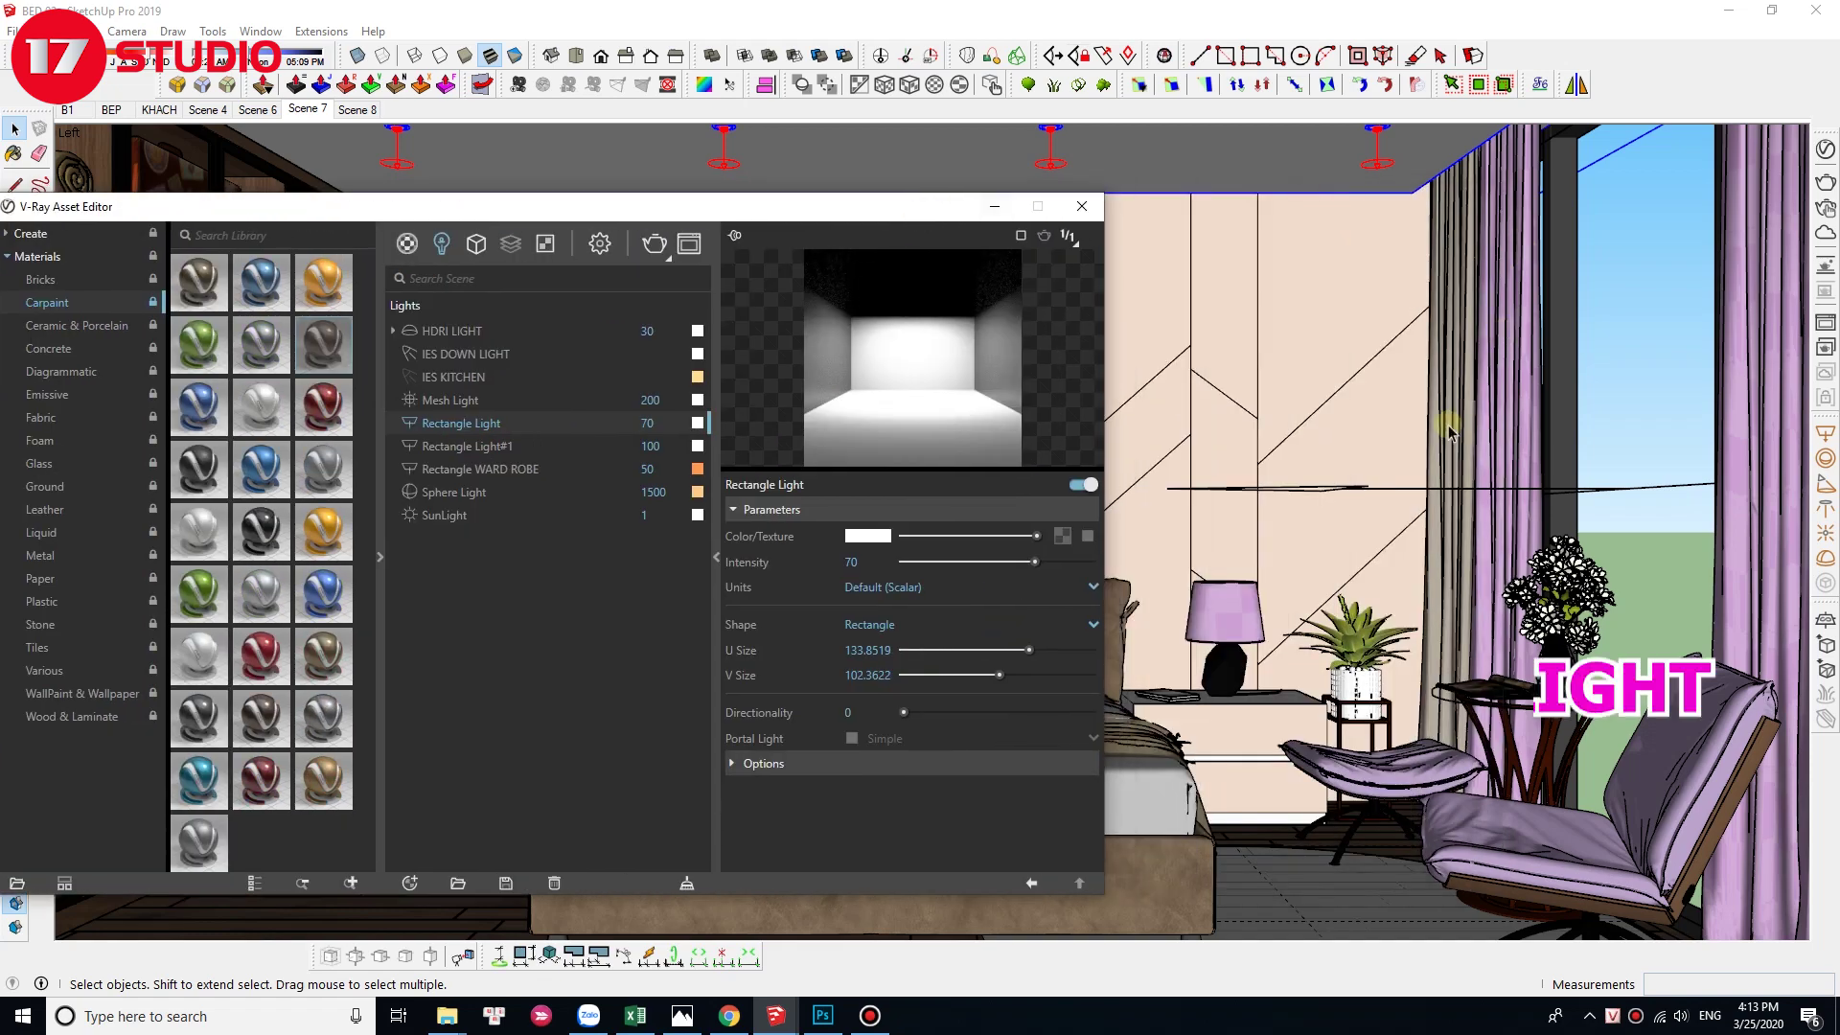
pyautogui.click(1360, 490)
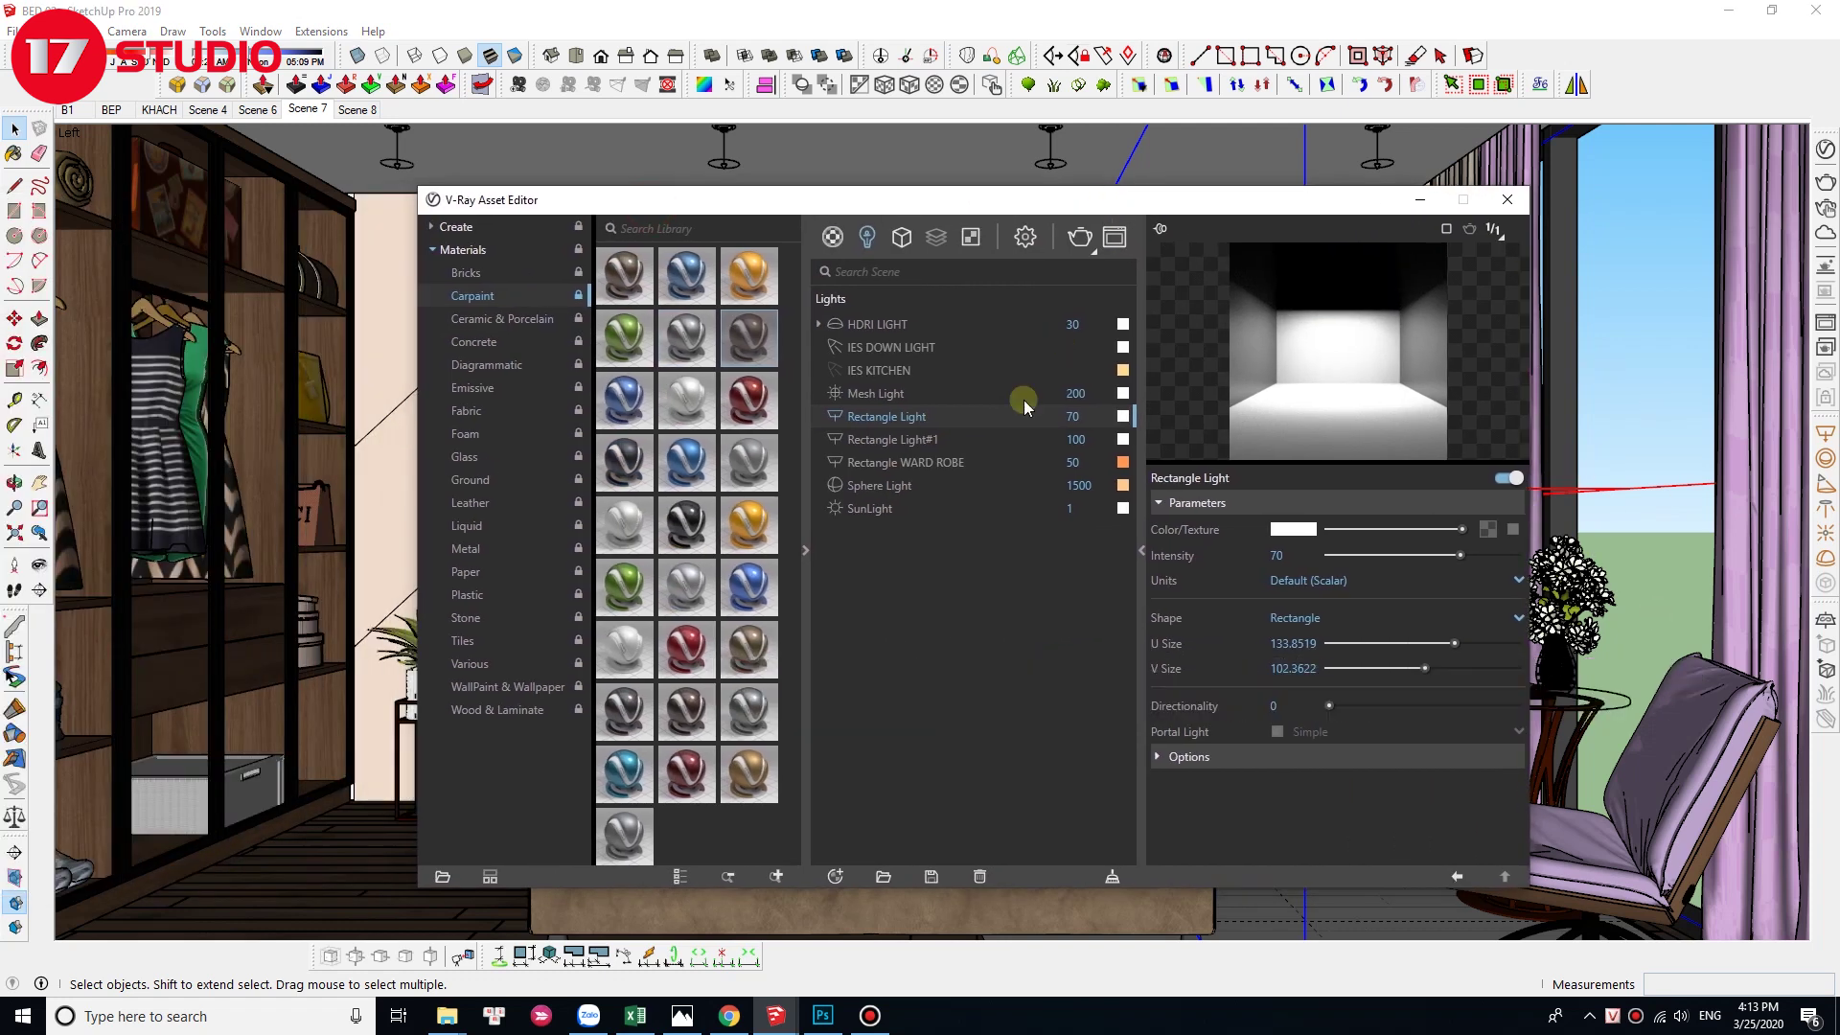
pyautogui.click(970, 464)
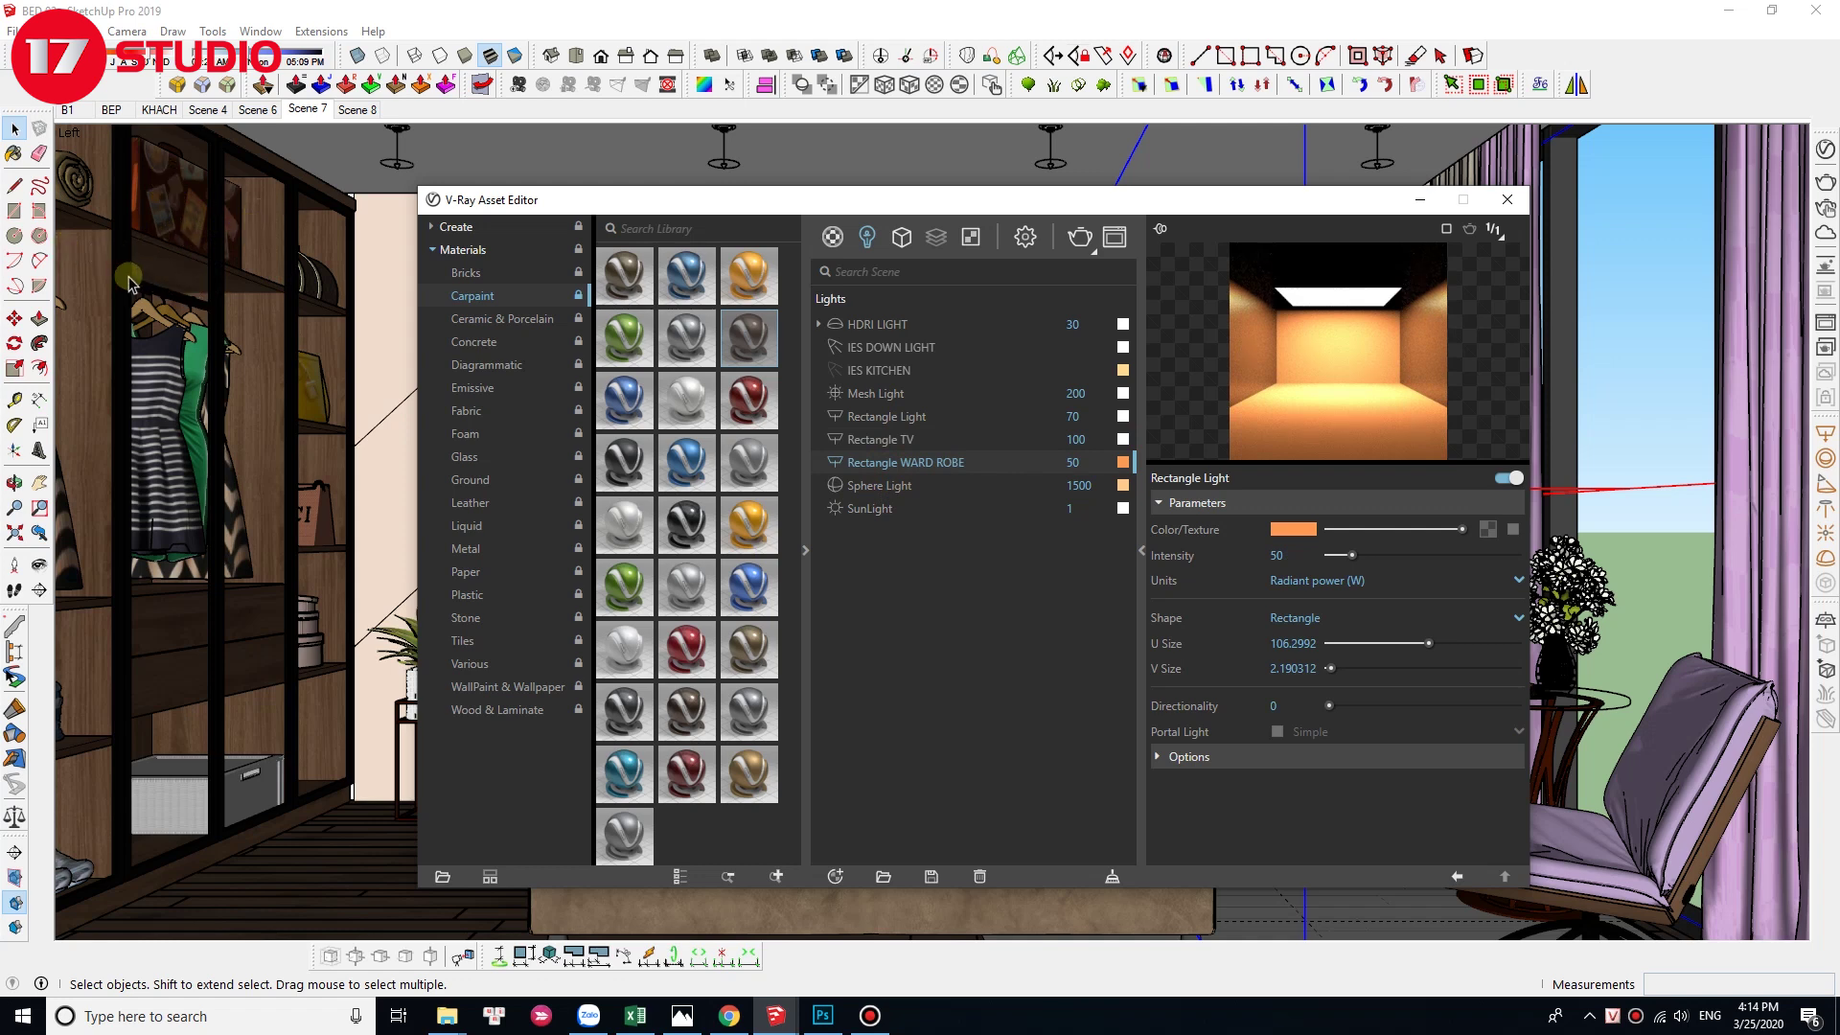
pyautogui.doubleClick(1277, 556)
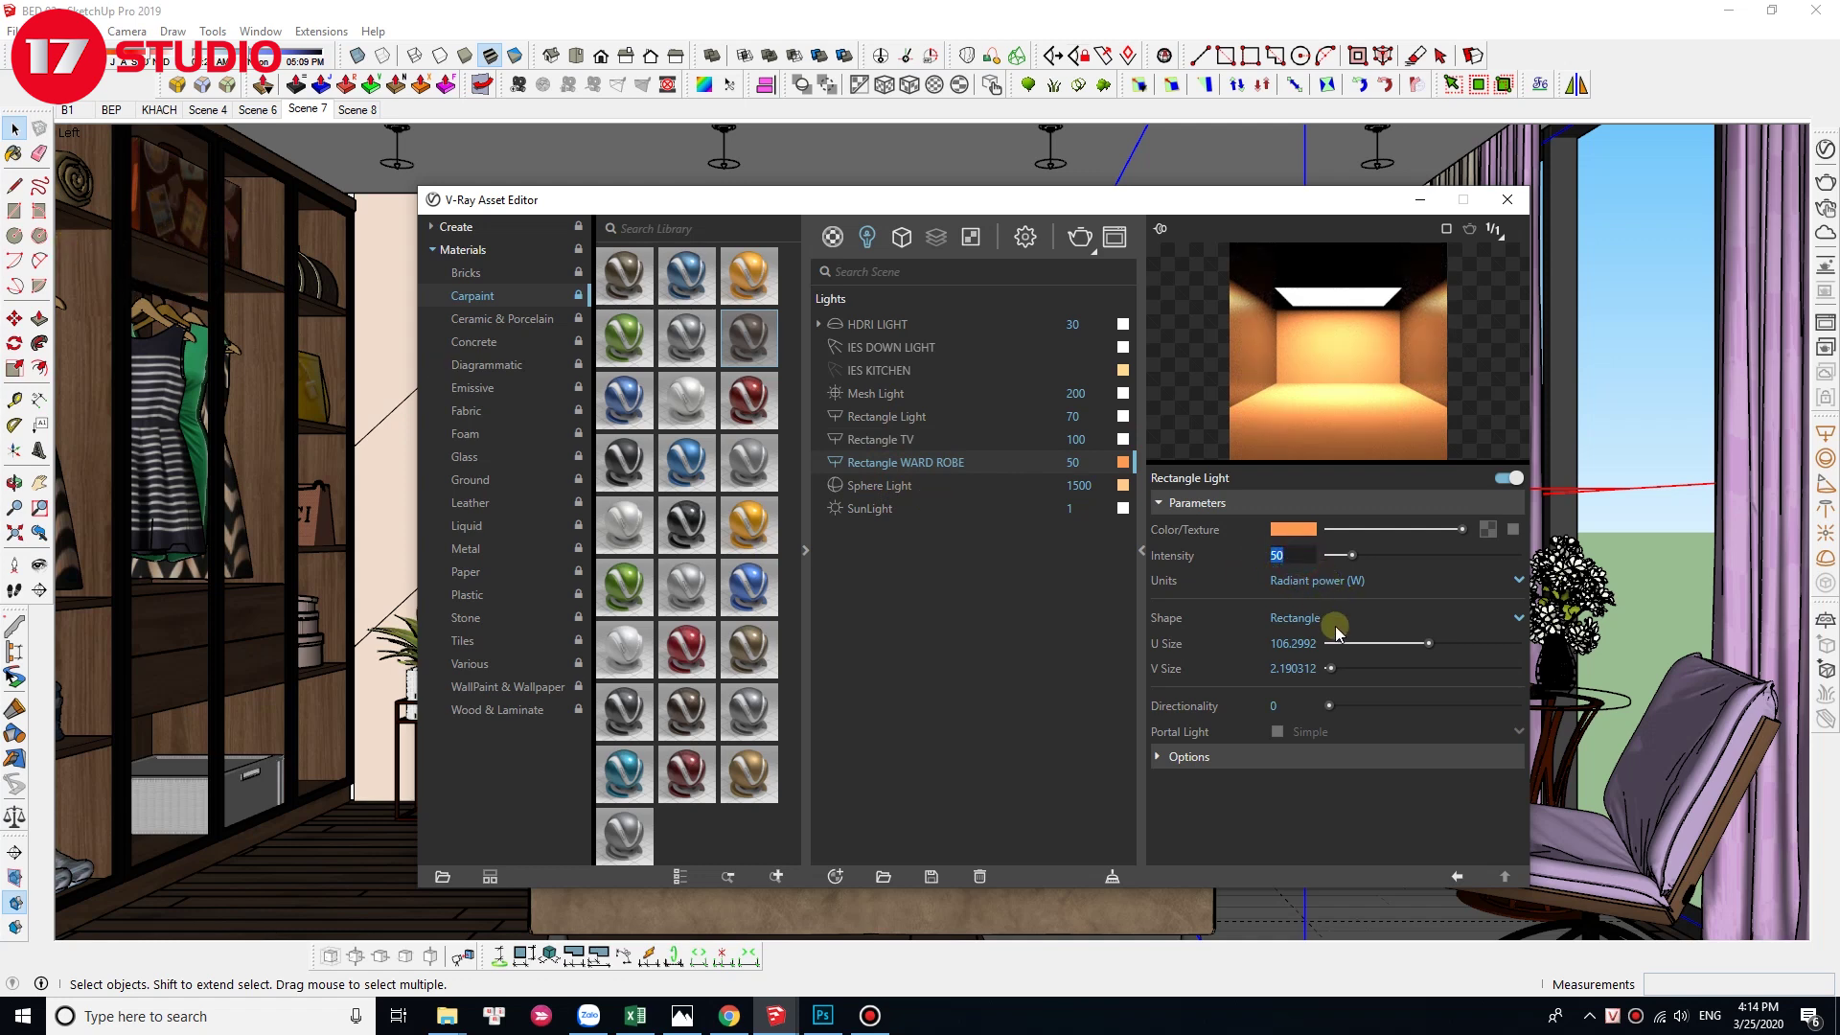
pyautogui.click(1345, 588)
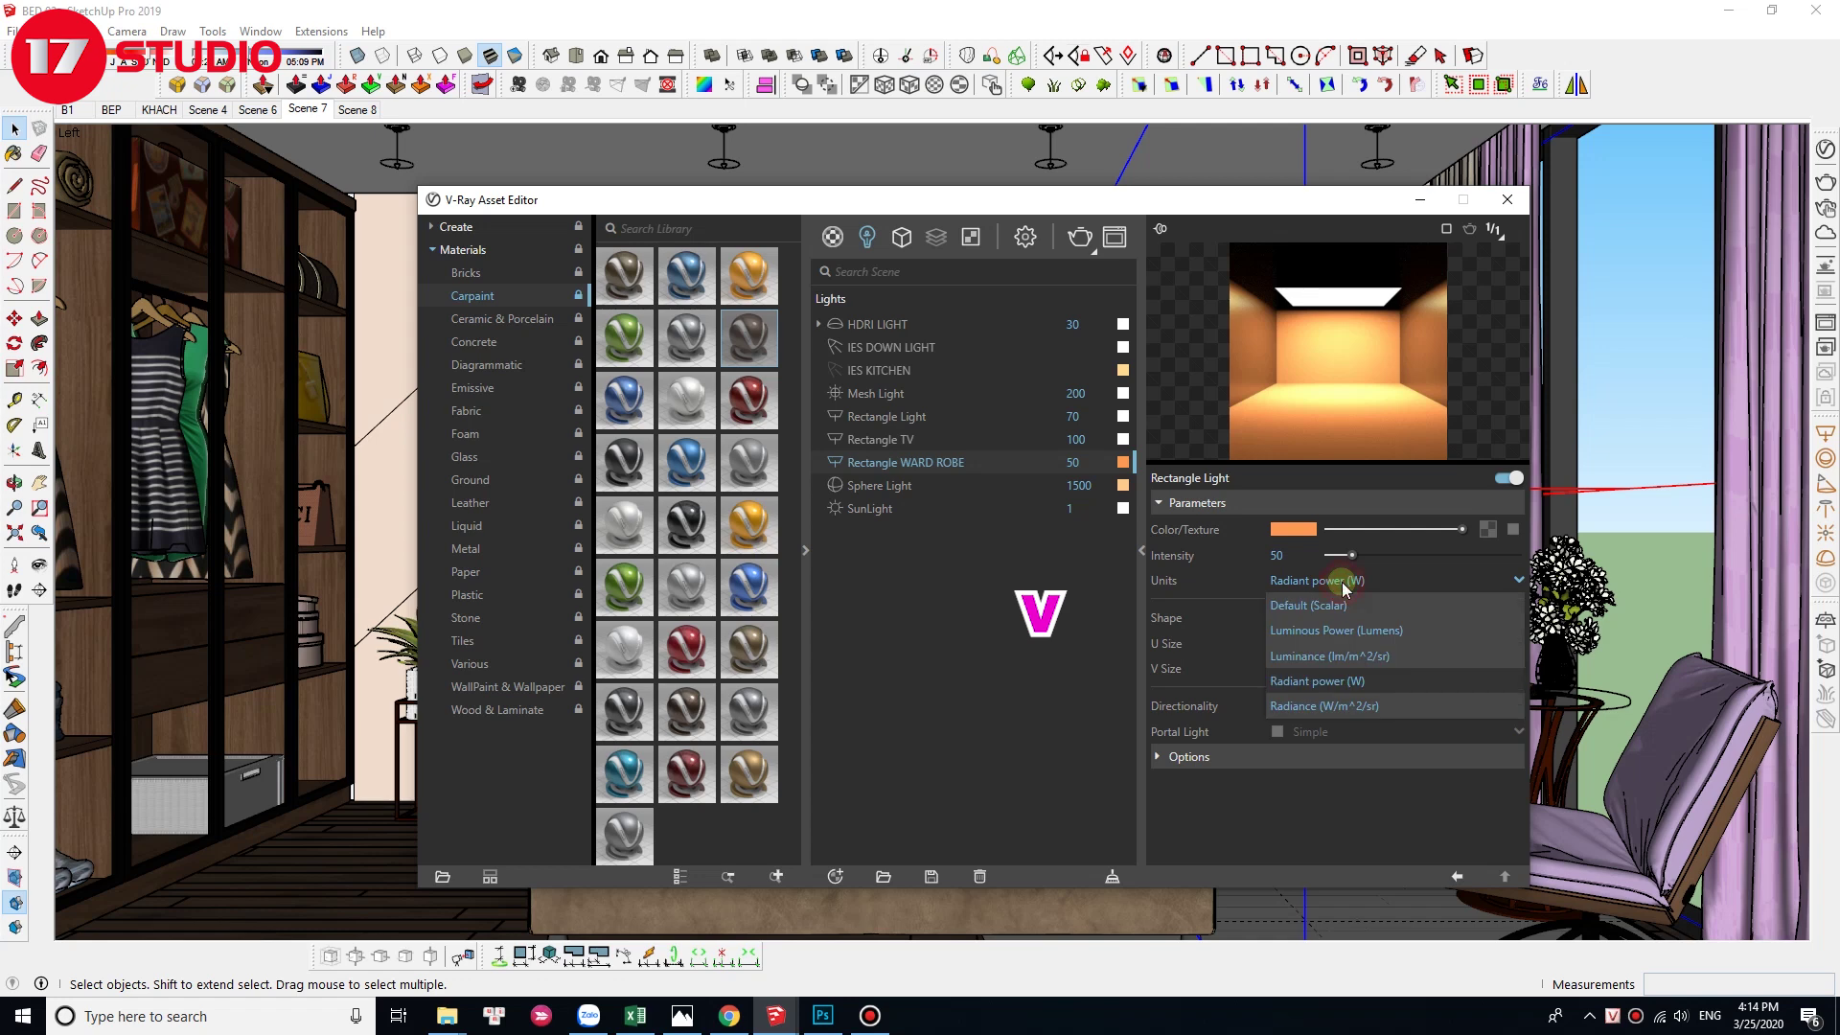
pyautogui.click(1360, 677)
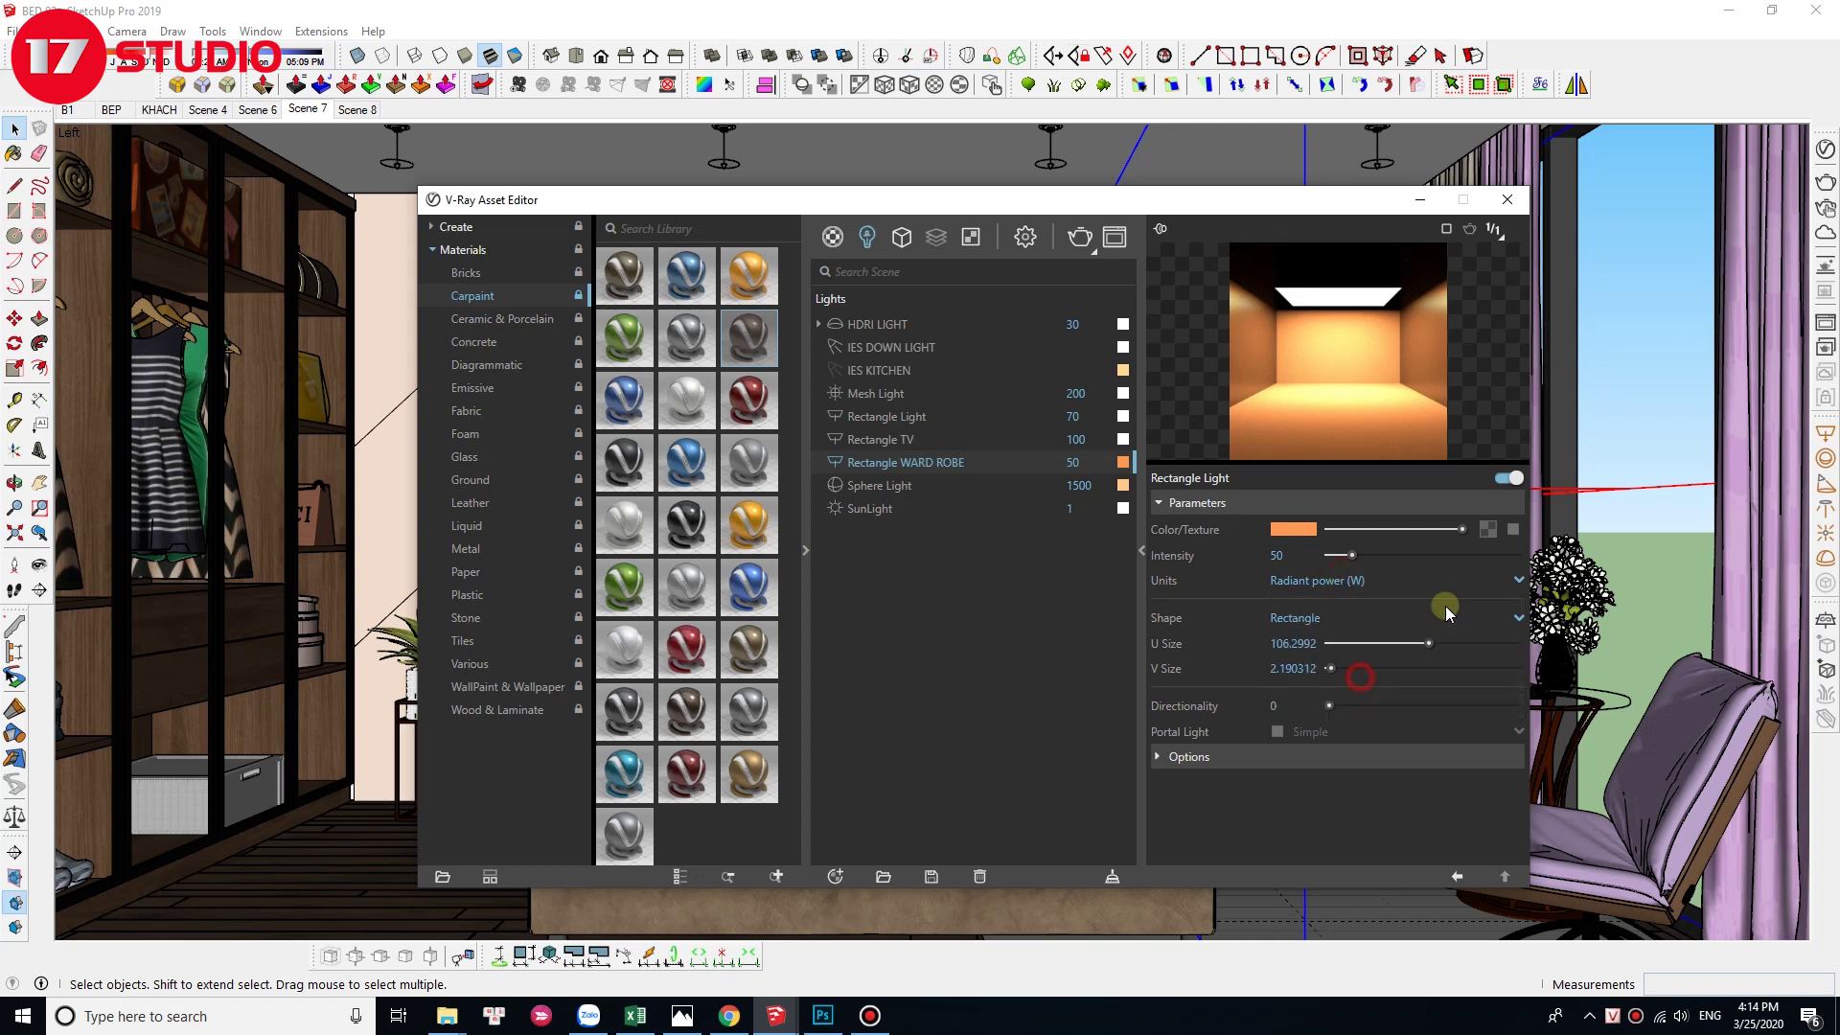
pyautogui.doubleClick(1304, 643)
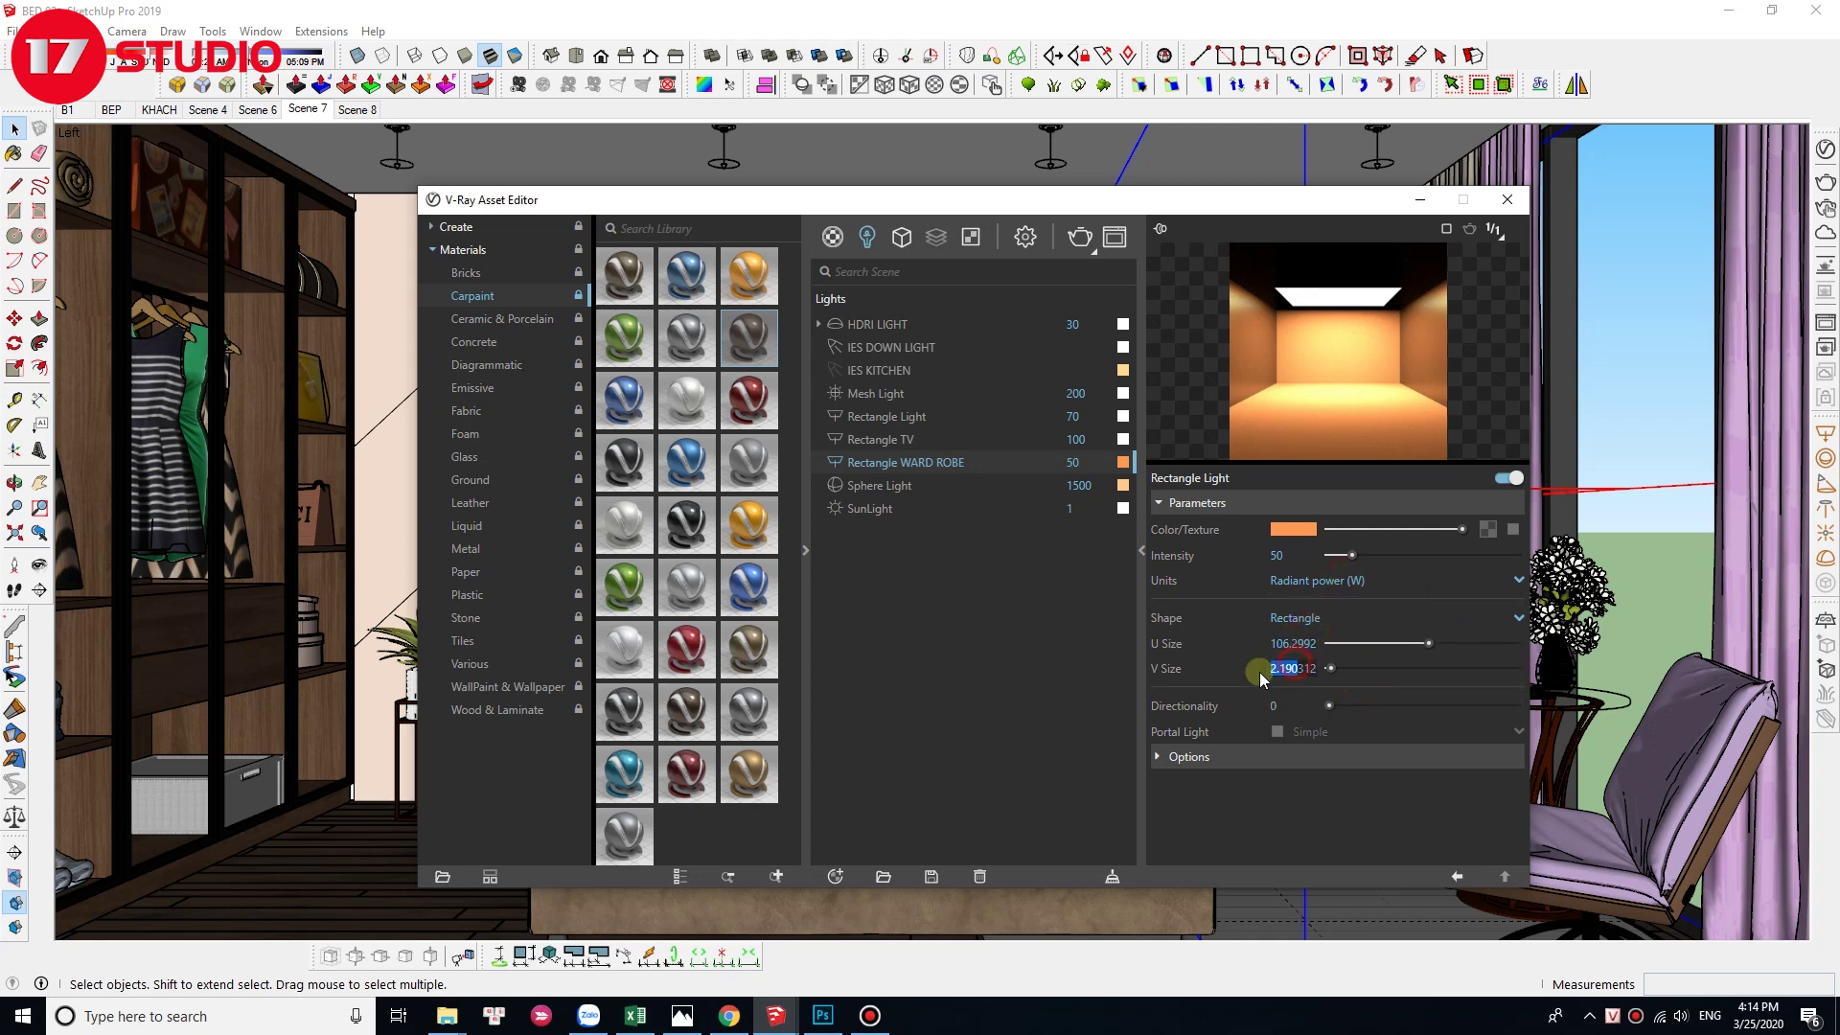
pyautogui.click(1232, 832)
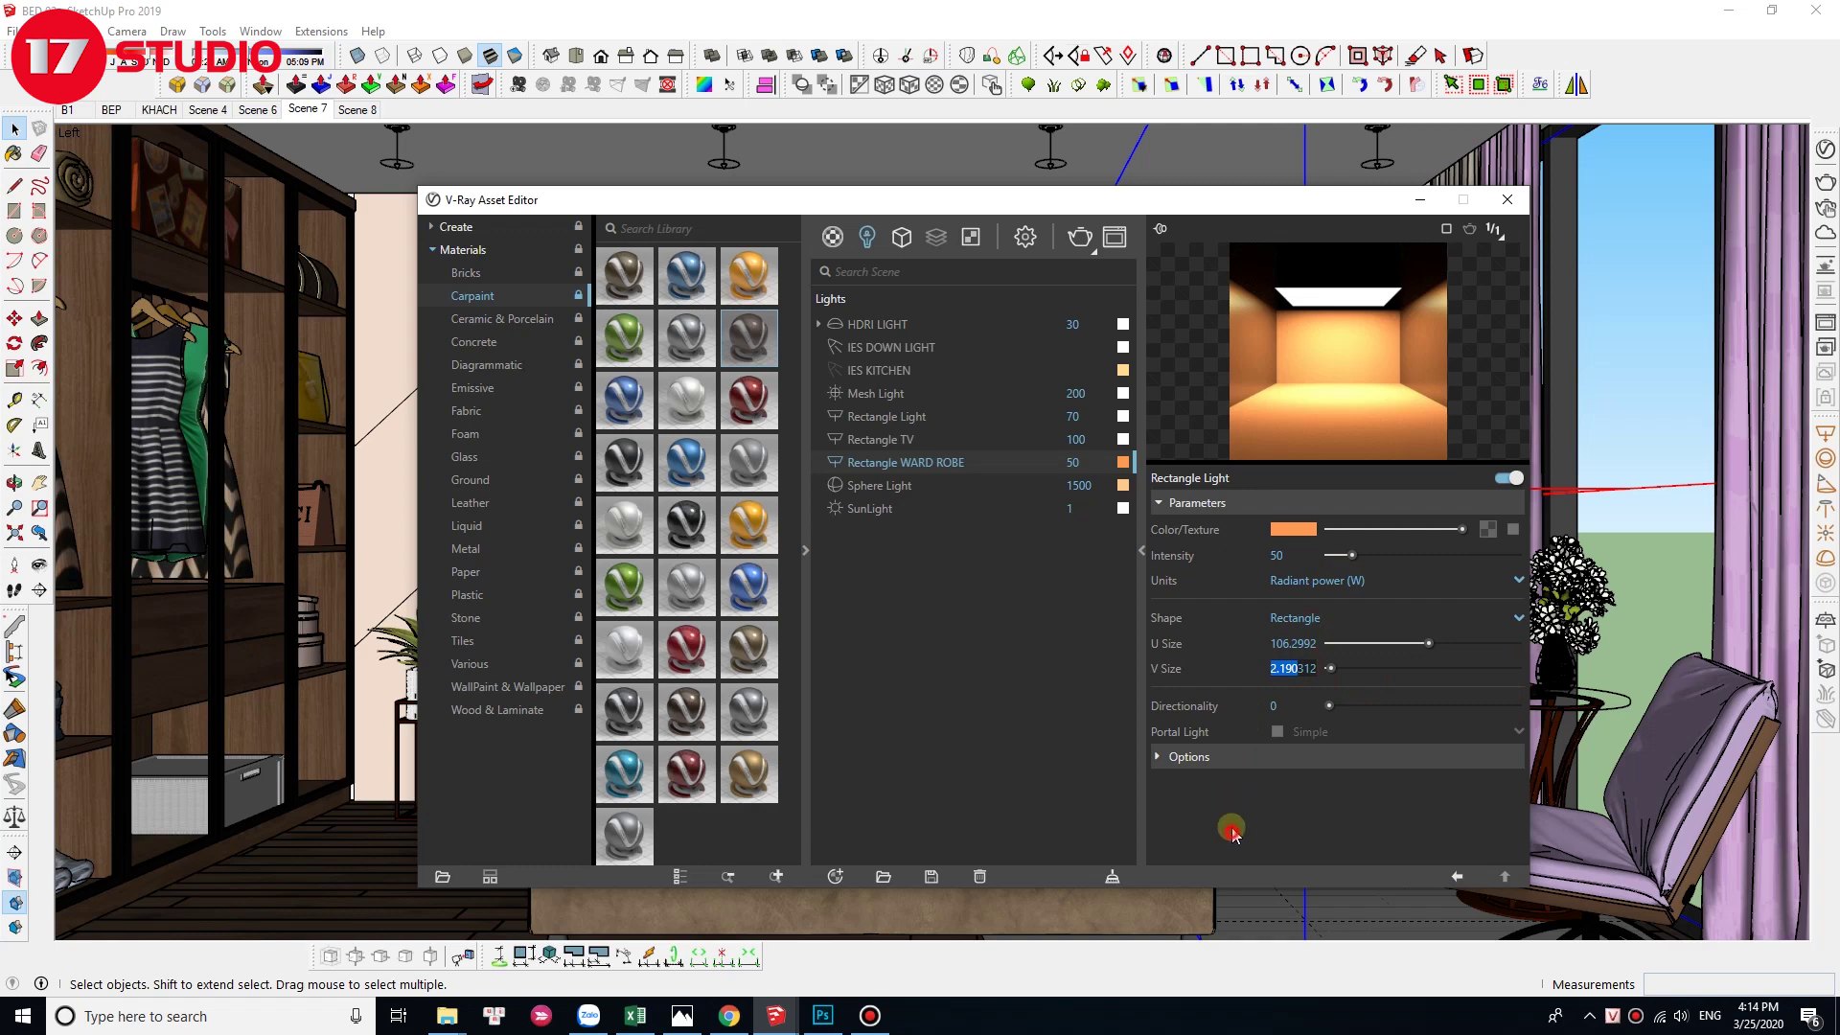
pyautogui.click(878, 488)
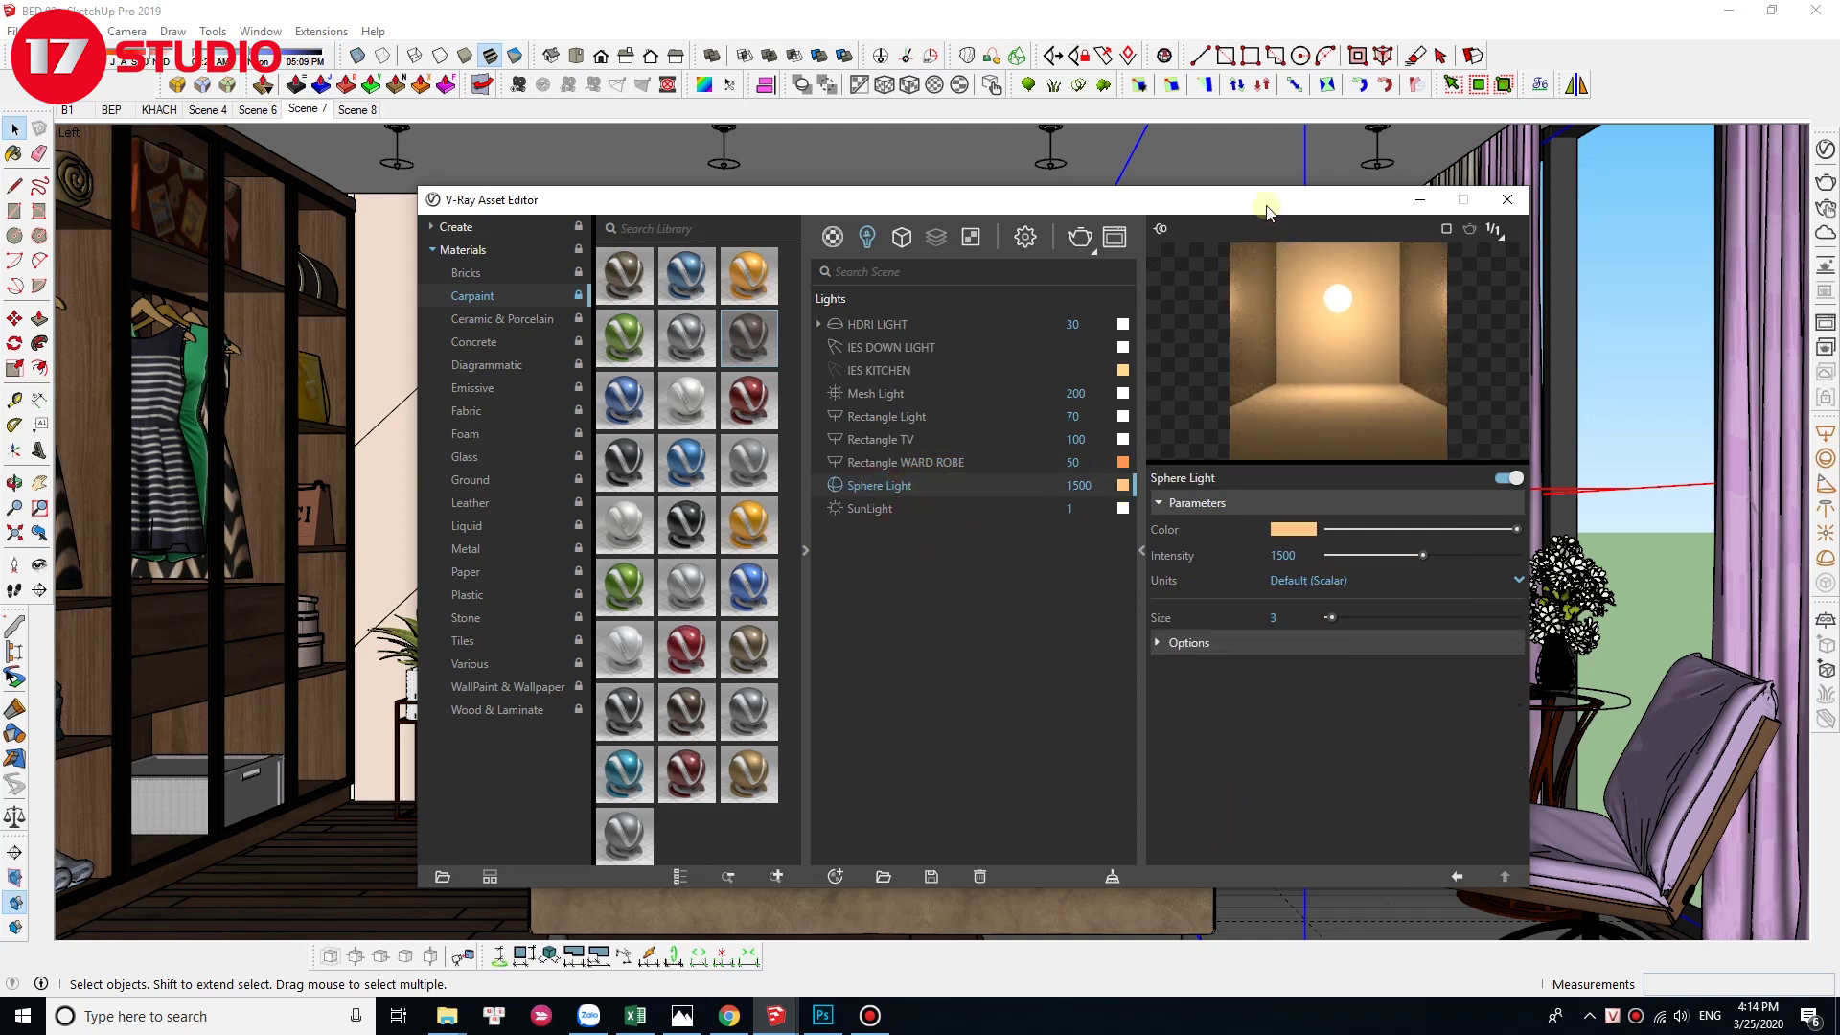
# Step: Move the editor aside, hide both lamp shades, and select each exposed sphere light
pyautogui.moveTo(1266, 211); pyautogui.dragTo(1245, 696)
pyautogui.click(1239, 621)
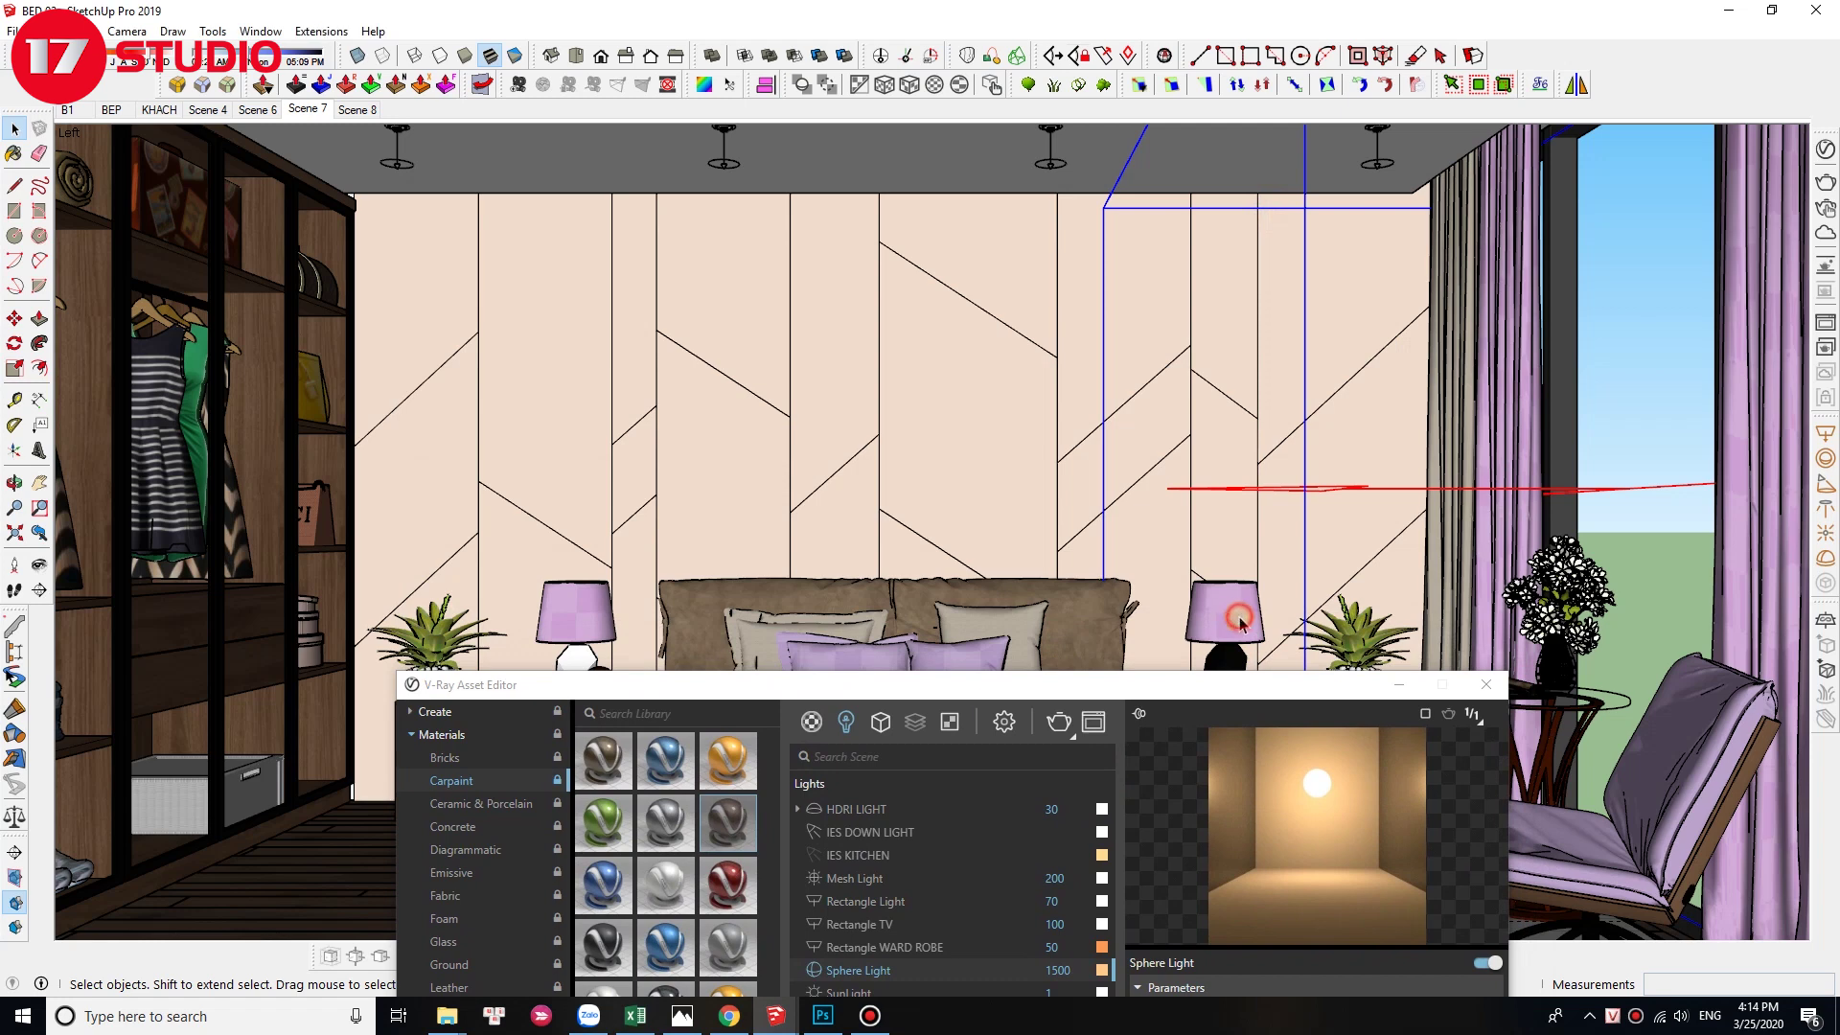
pyautogui.click(1236, 618)
pyautogui.press('Delete')
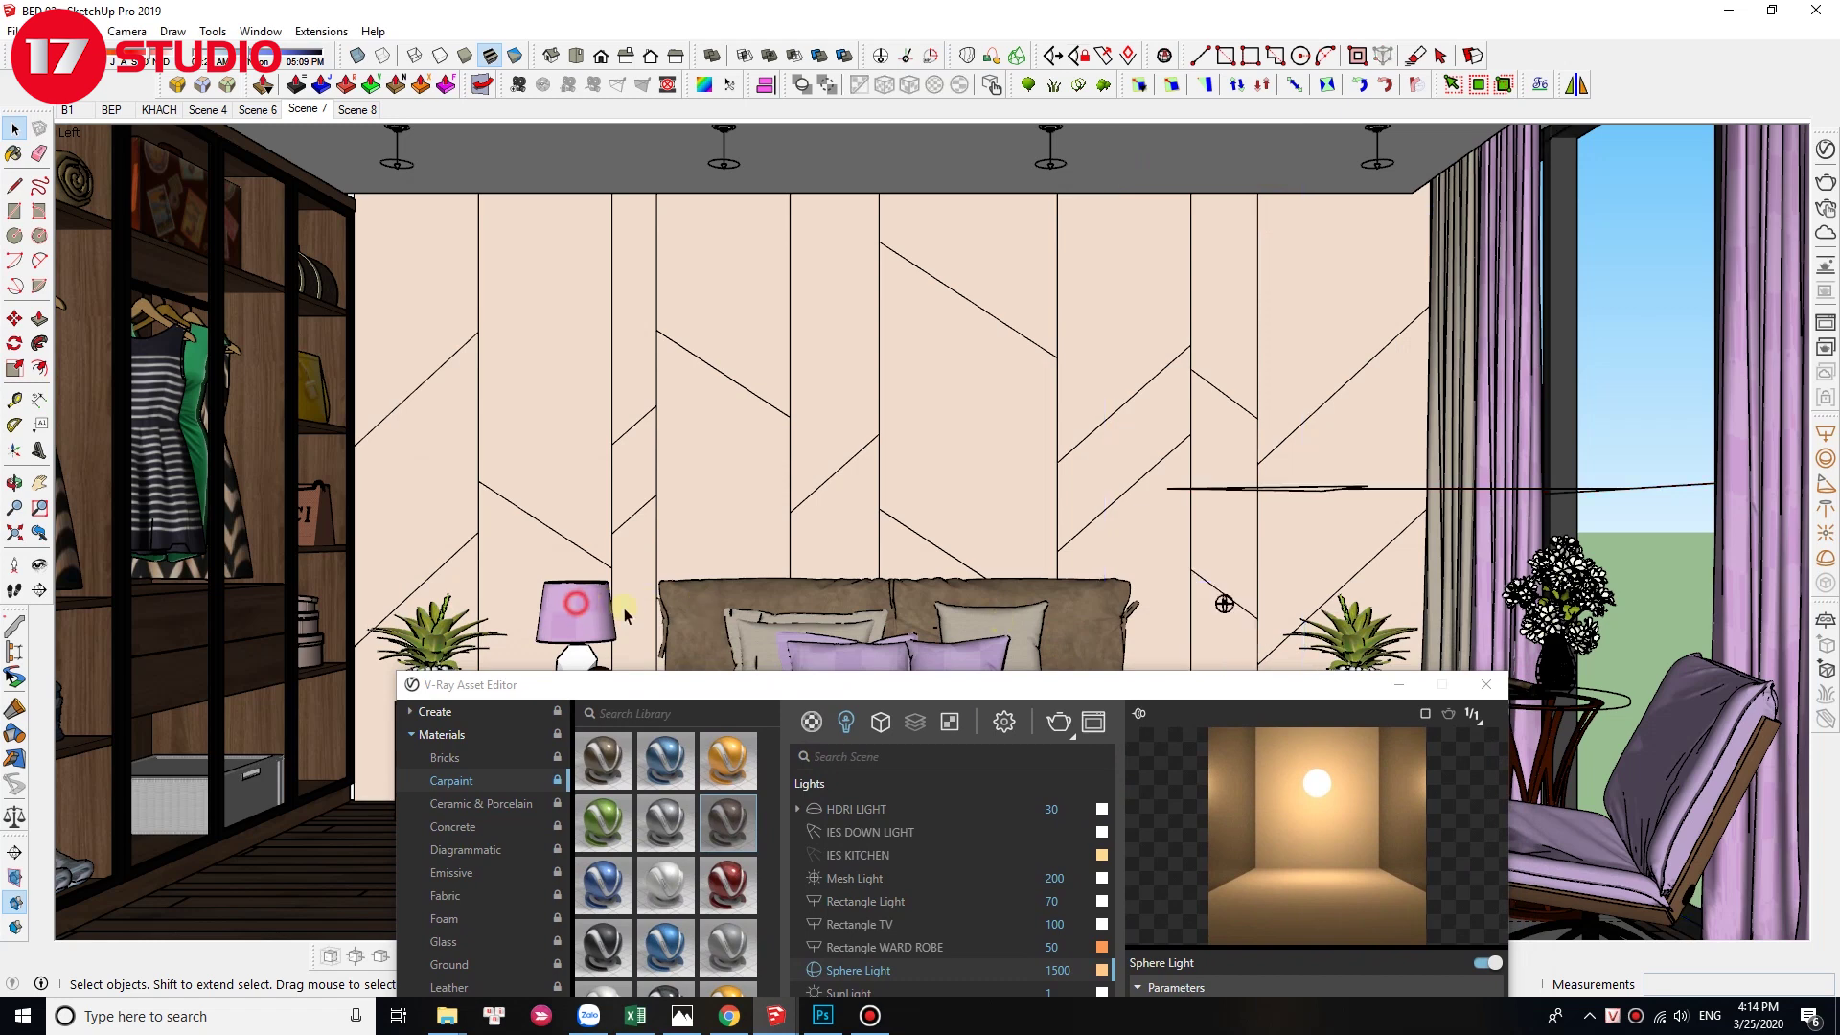
pyautogui.press('Delete')
pyautogui.click(1224, 604)
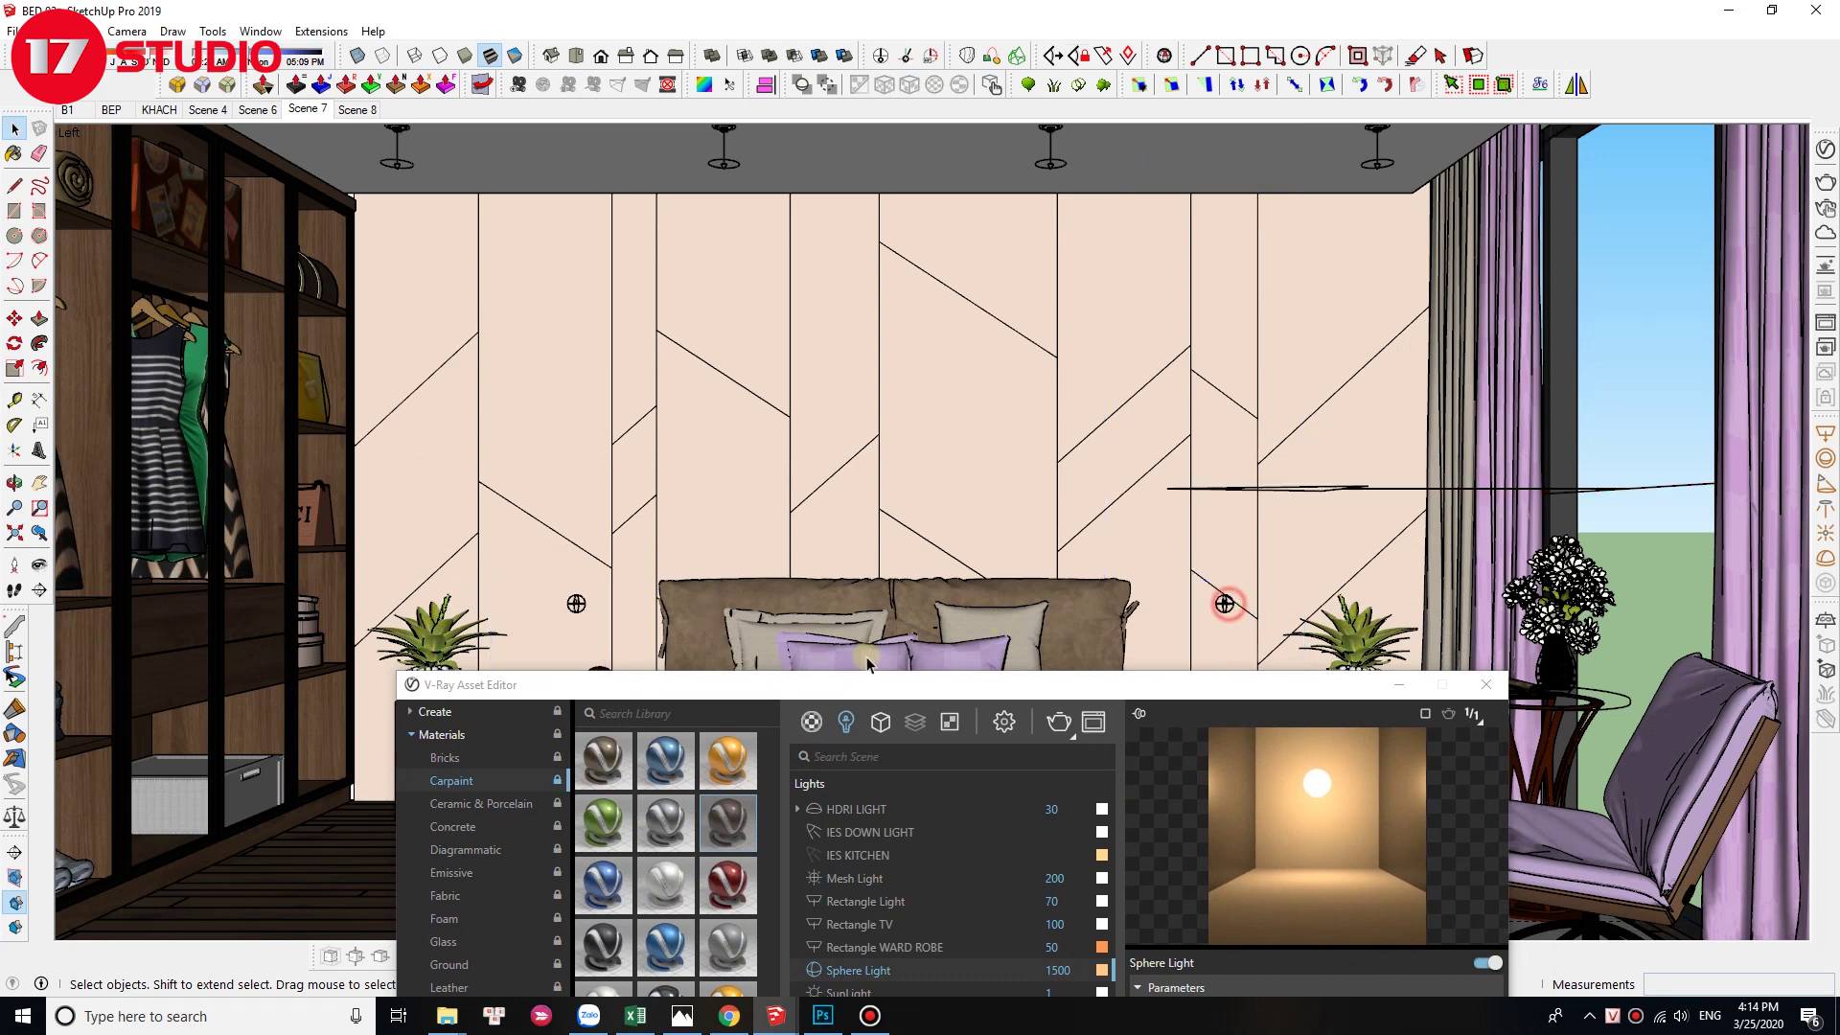
pyautogui.click(575, 603)
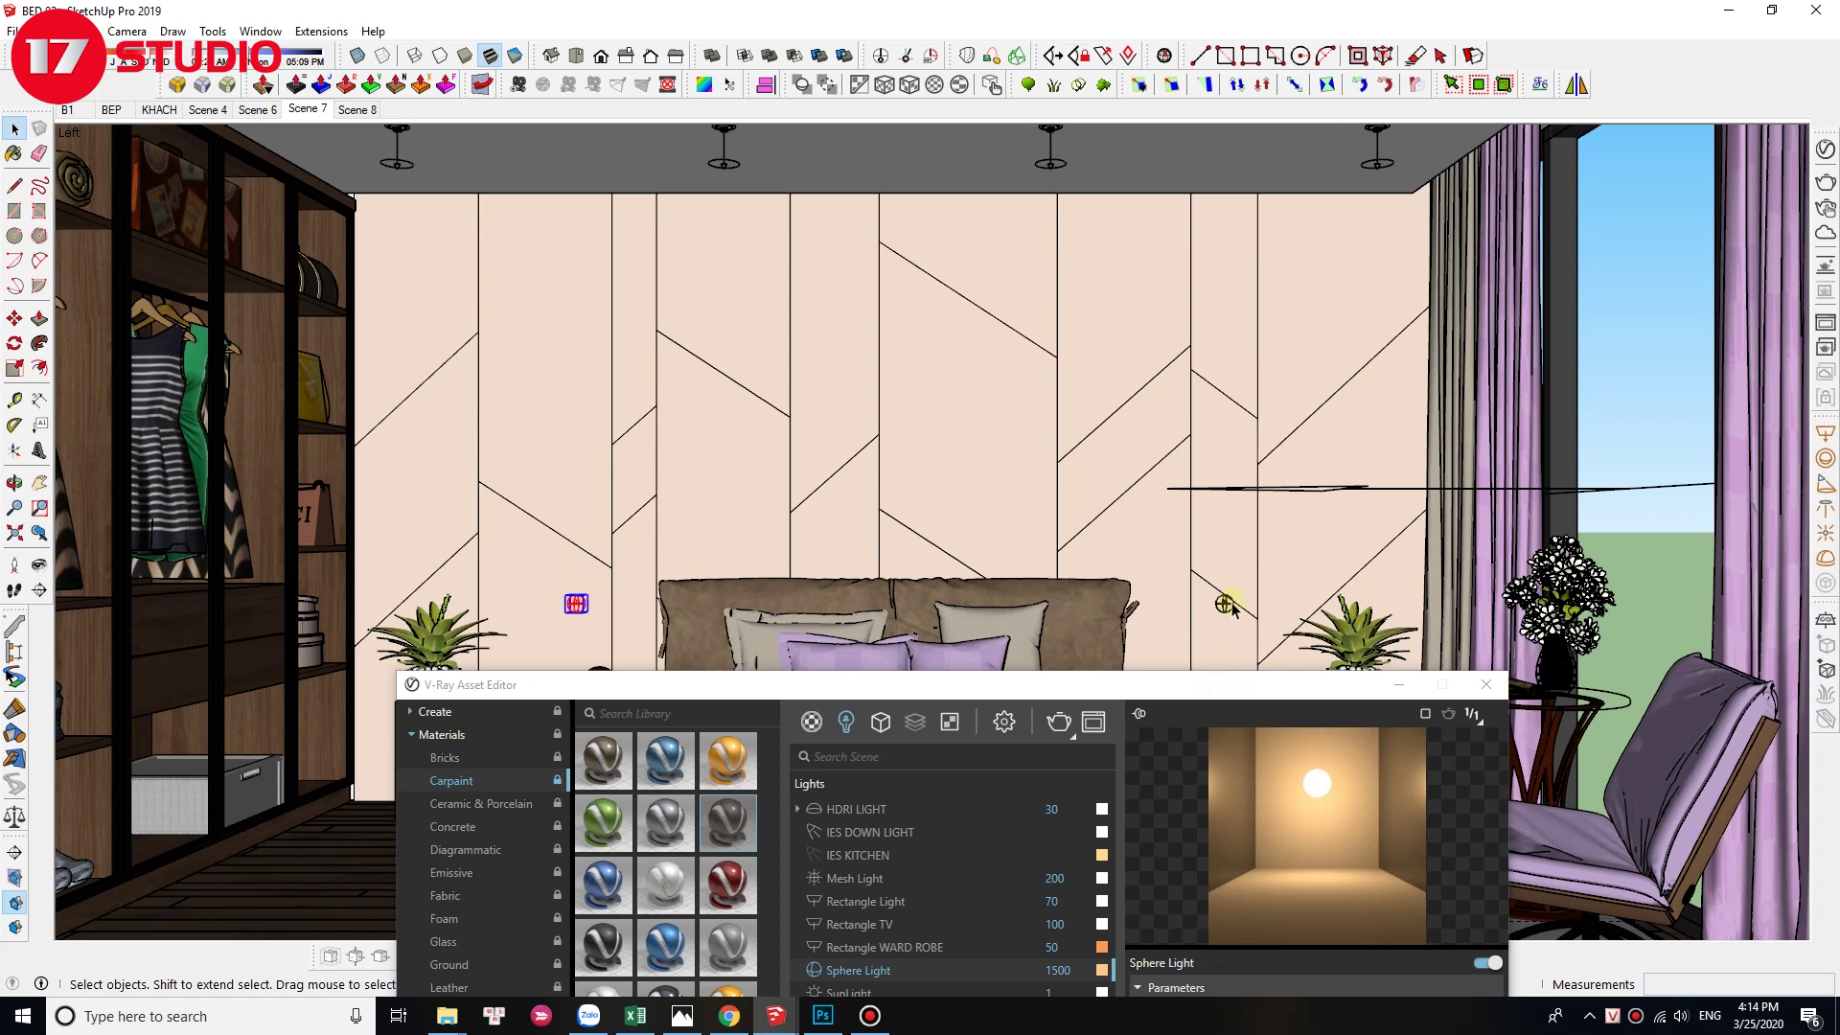
pyautogui.click(1225, 604)
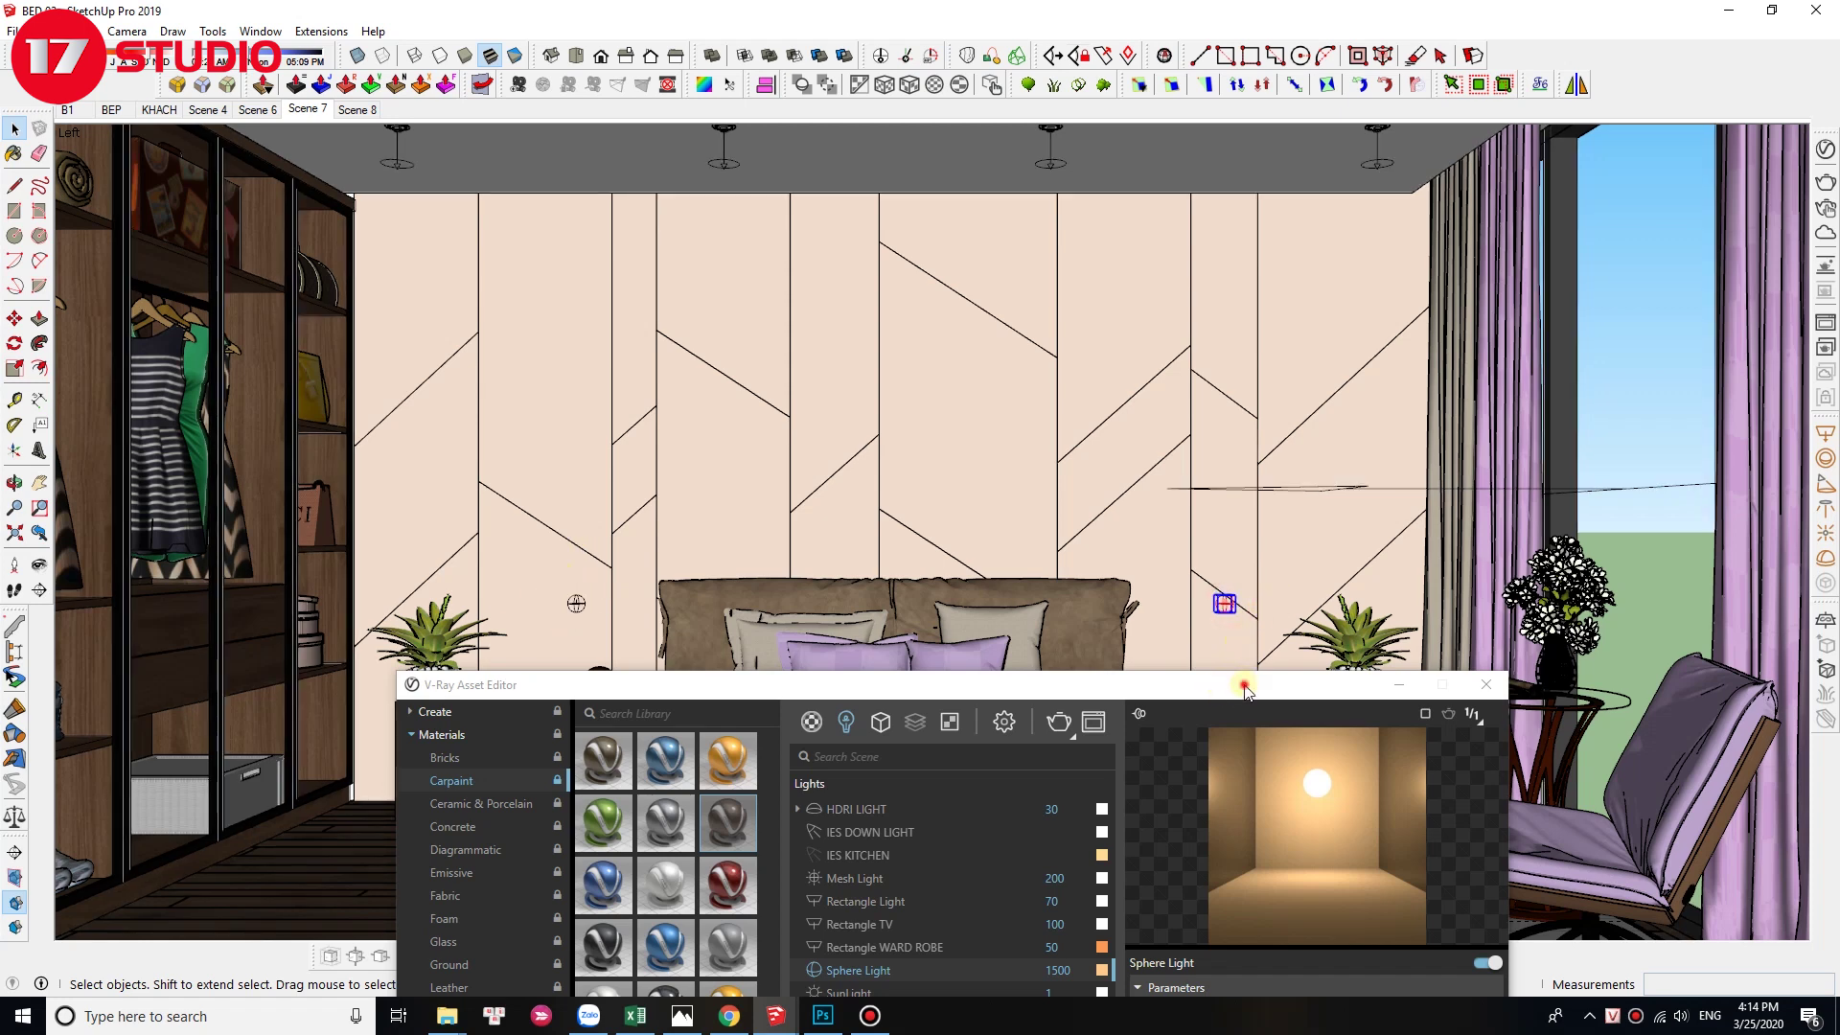
pyautogui.moveTo(1243, 682); pyautogui.dragTo(1222, 144)
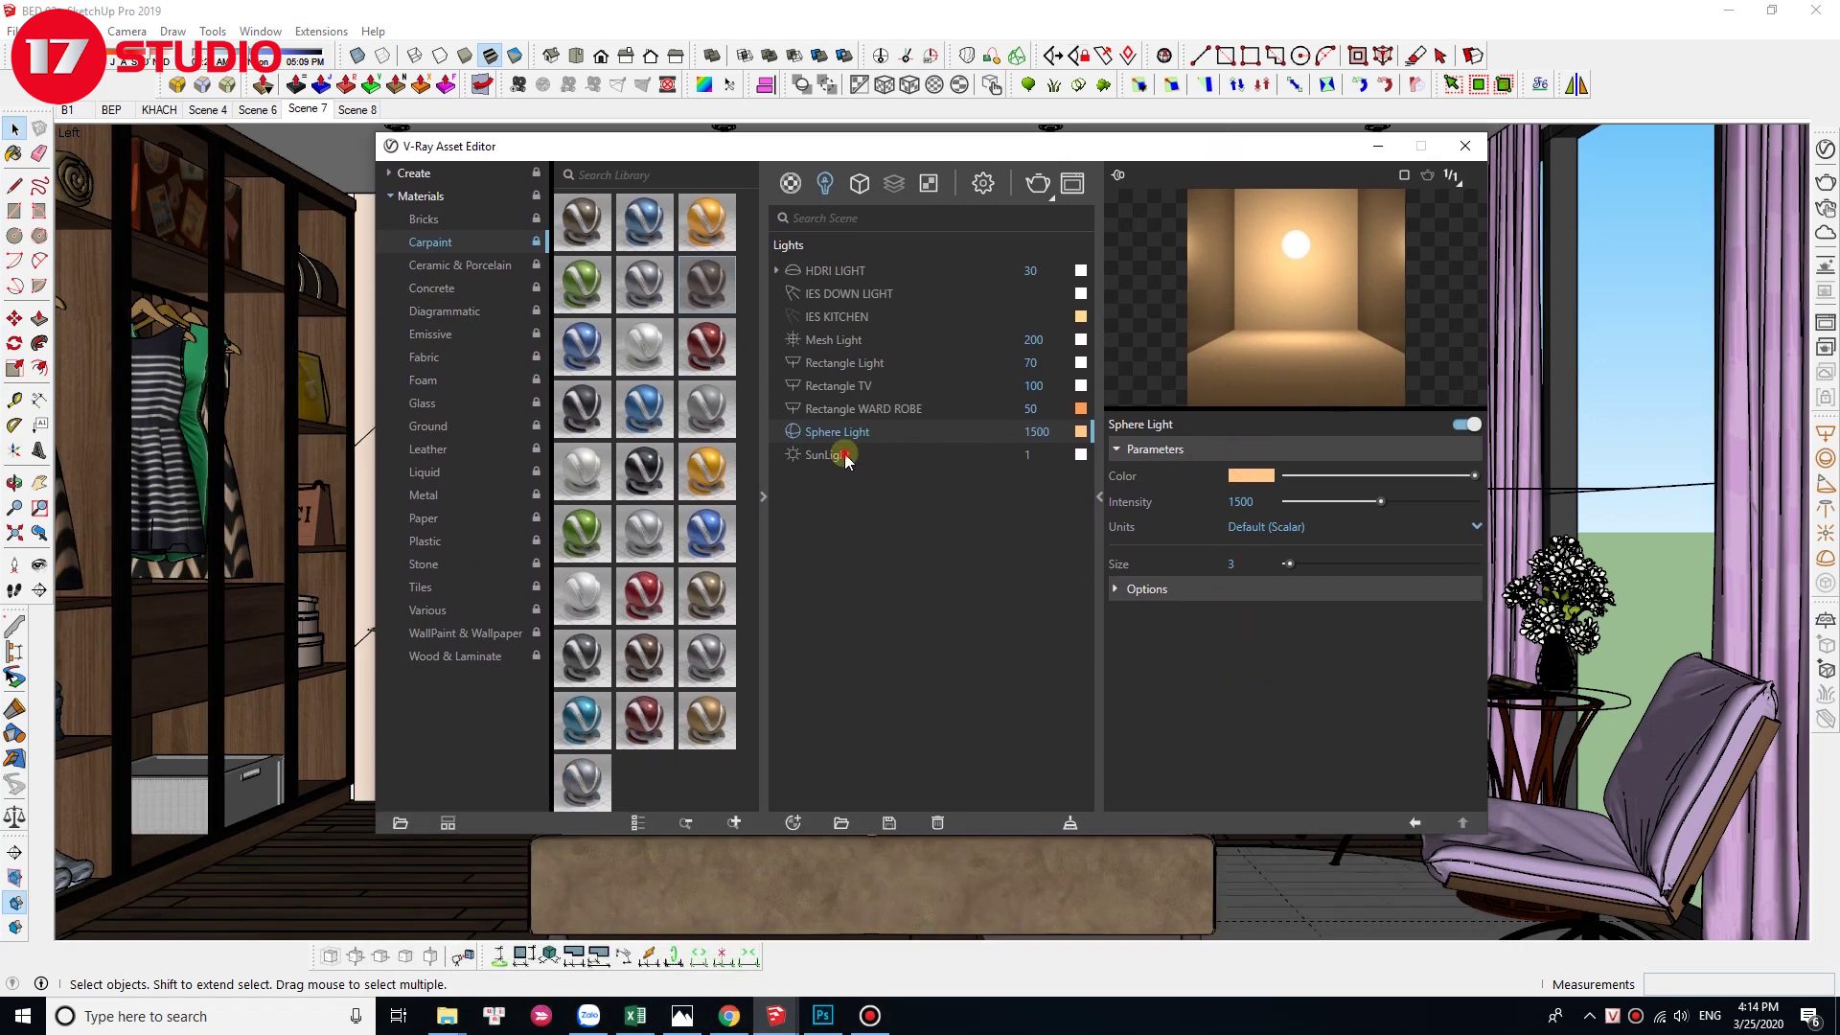
pyautogui.click(845, 457)
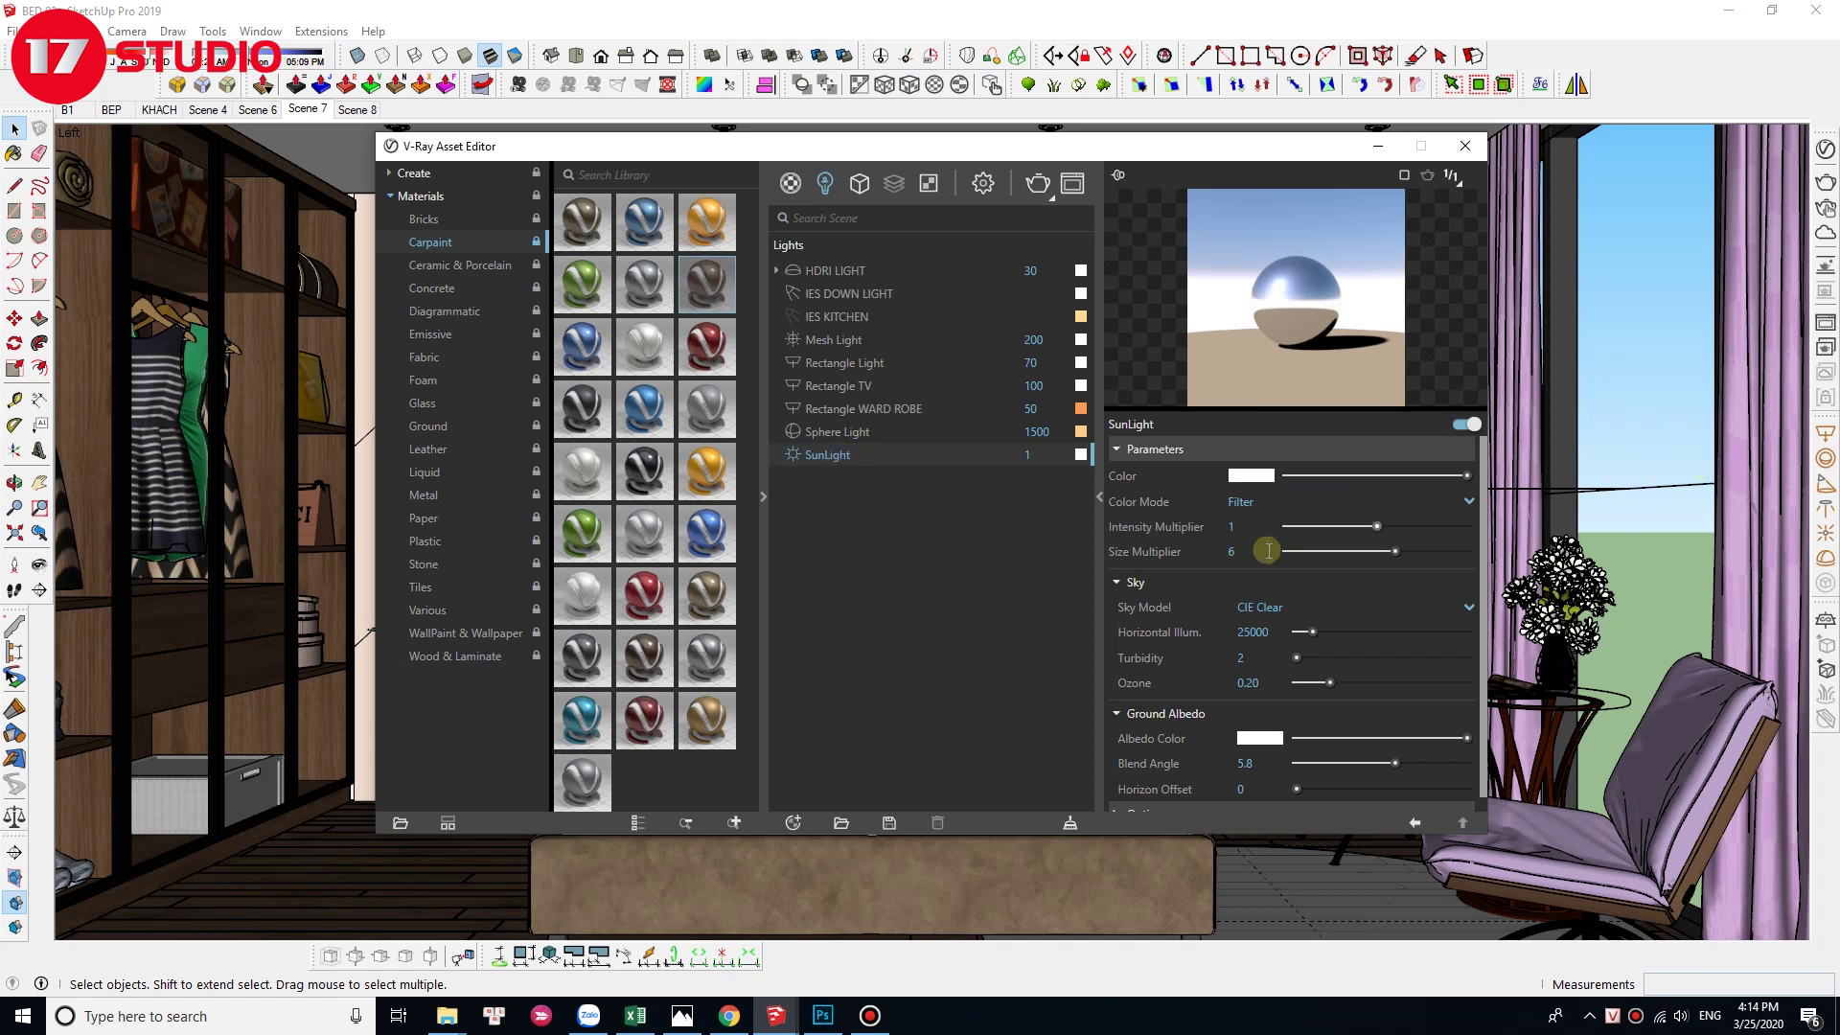
pyautogui.click(1233, 526)
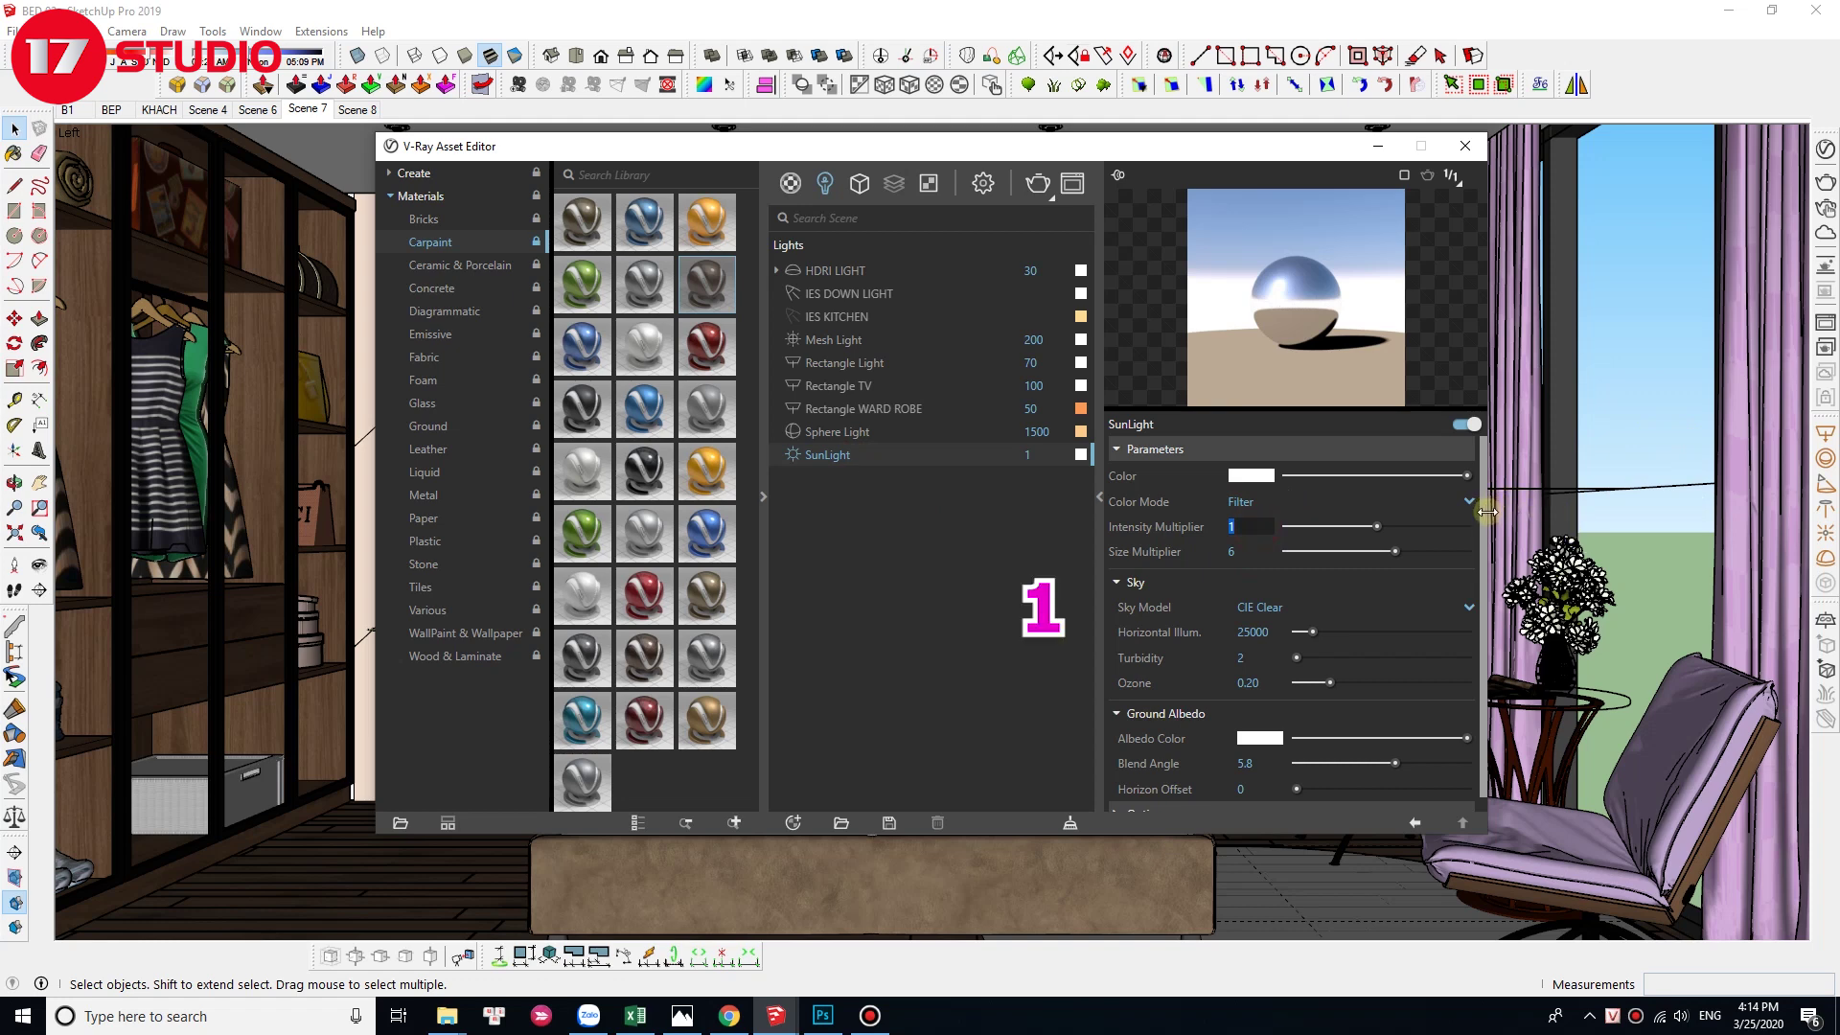
pyautogui.moveTo(1486, 527); pyautogui.dragTo(1484, 600)
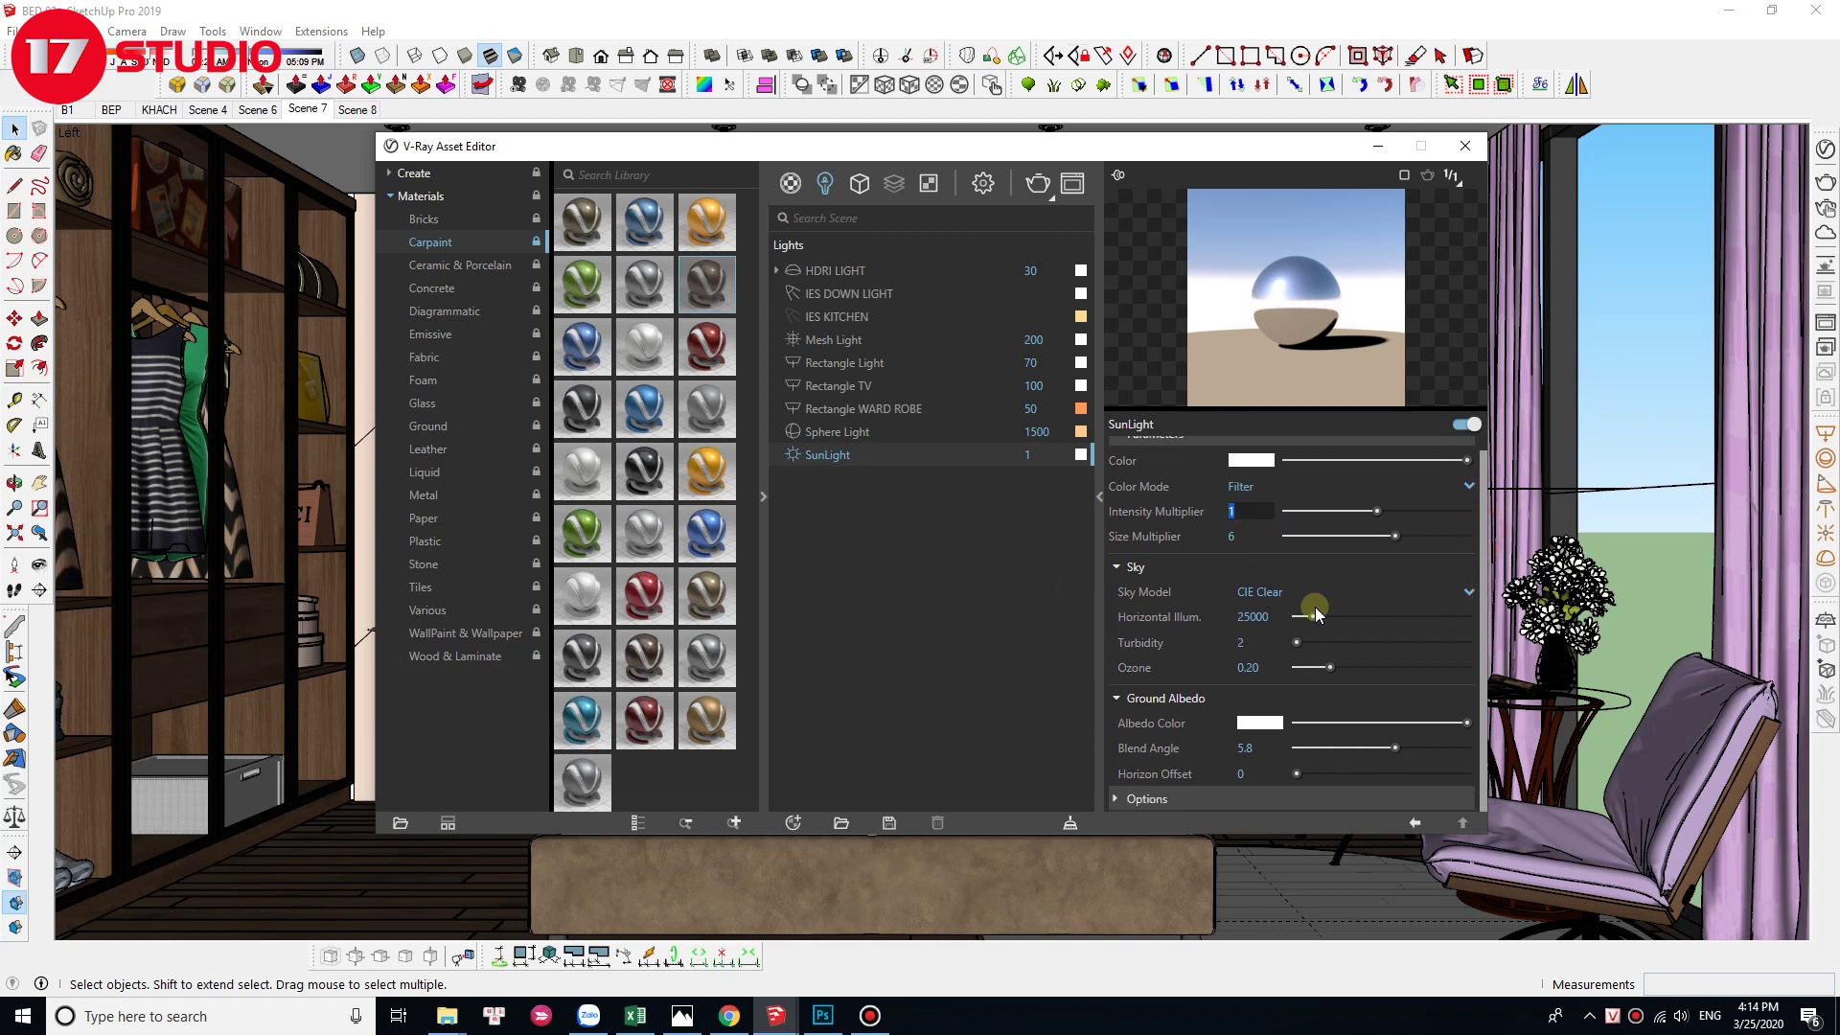
pyautogui.click(1275, 617)
pyautogui.click(1264, 642)
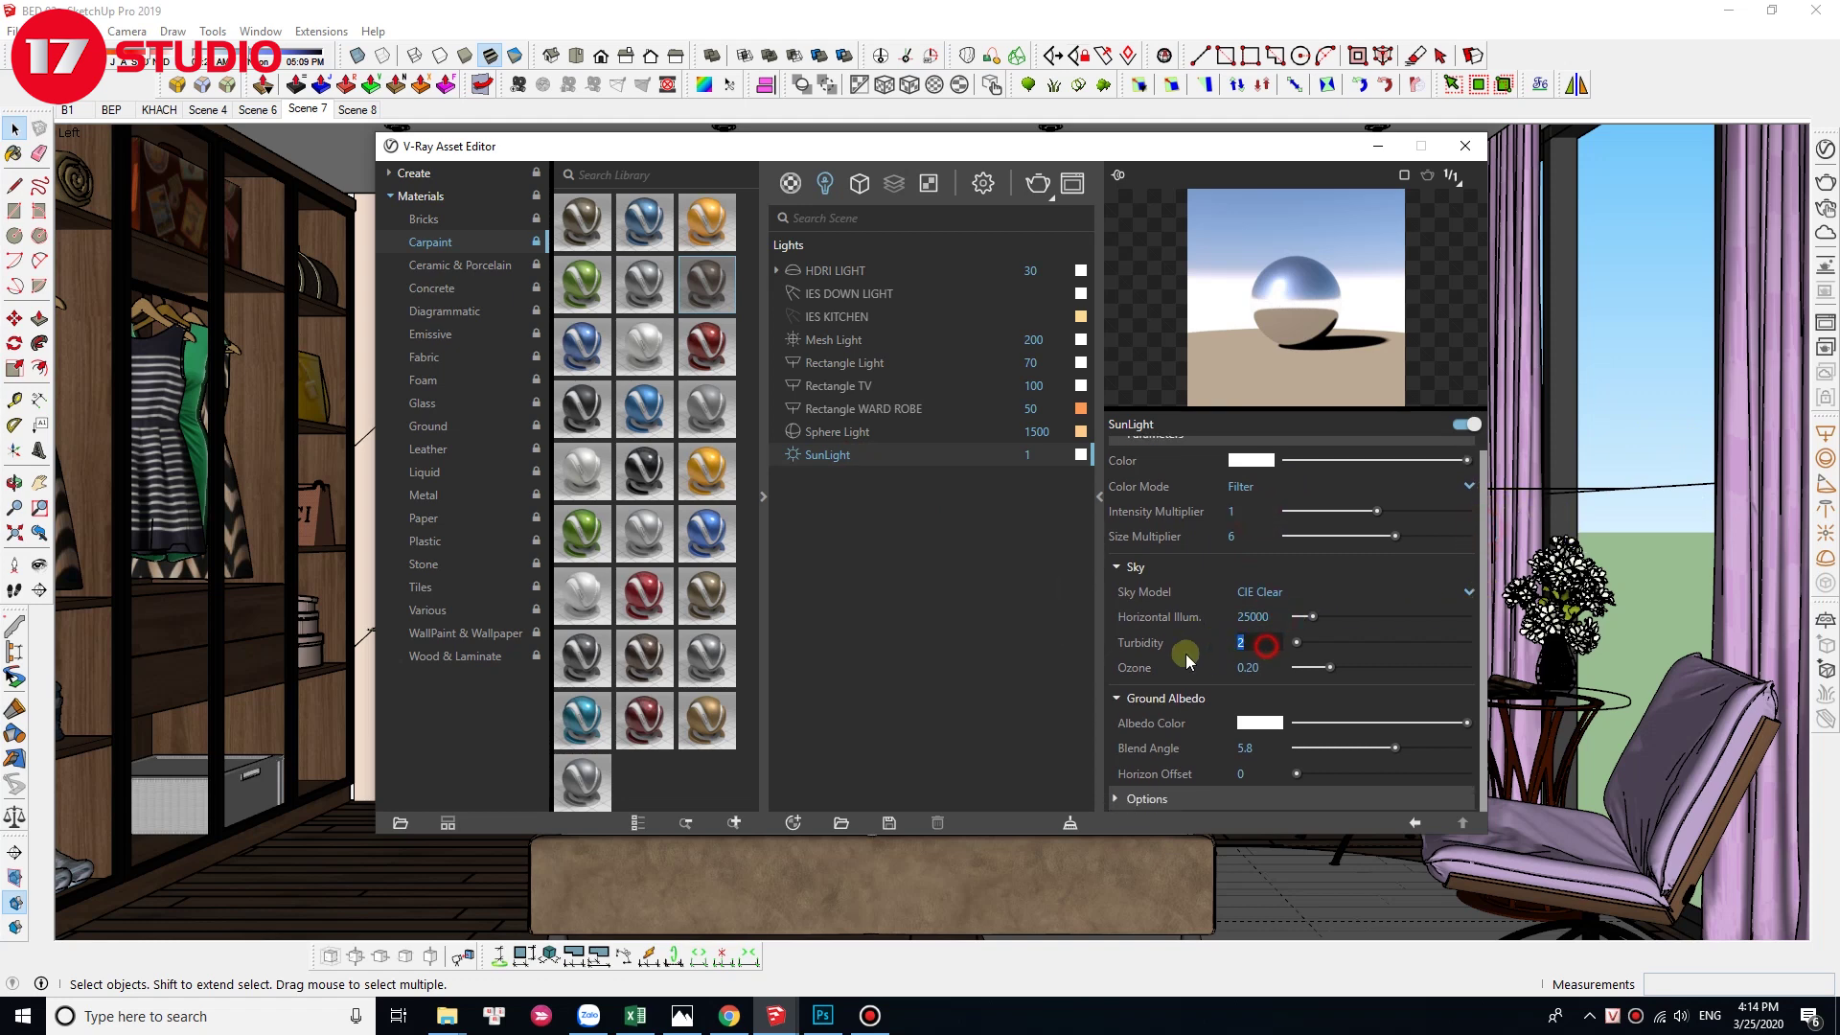
pyautogui.click(1263, 668)
pyautogui.click(1263, 747)
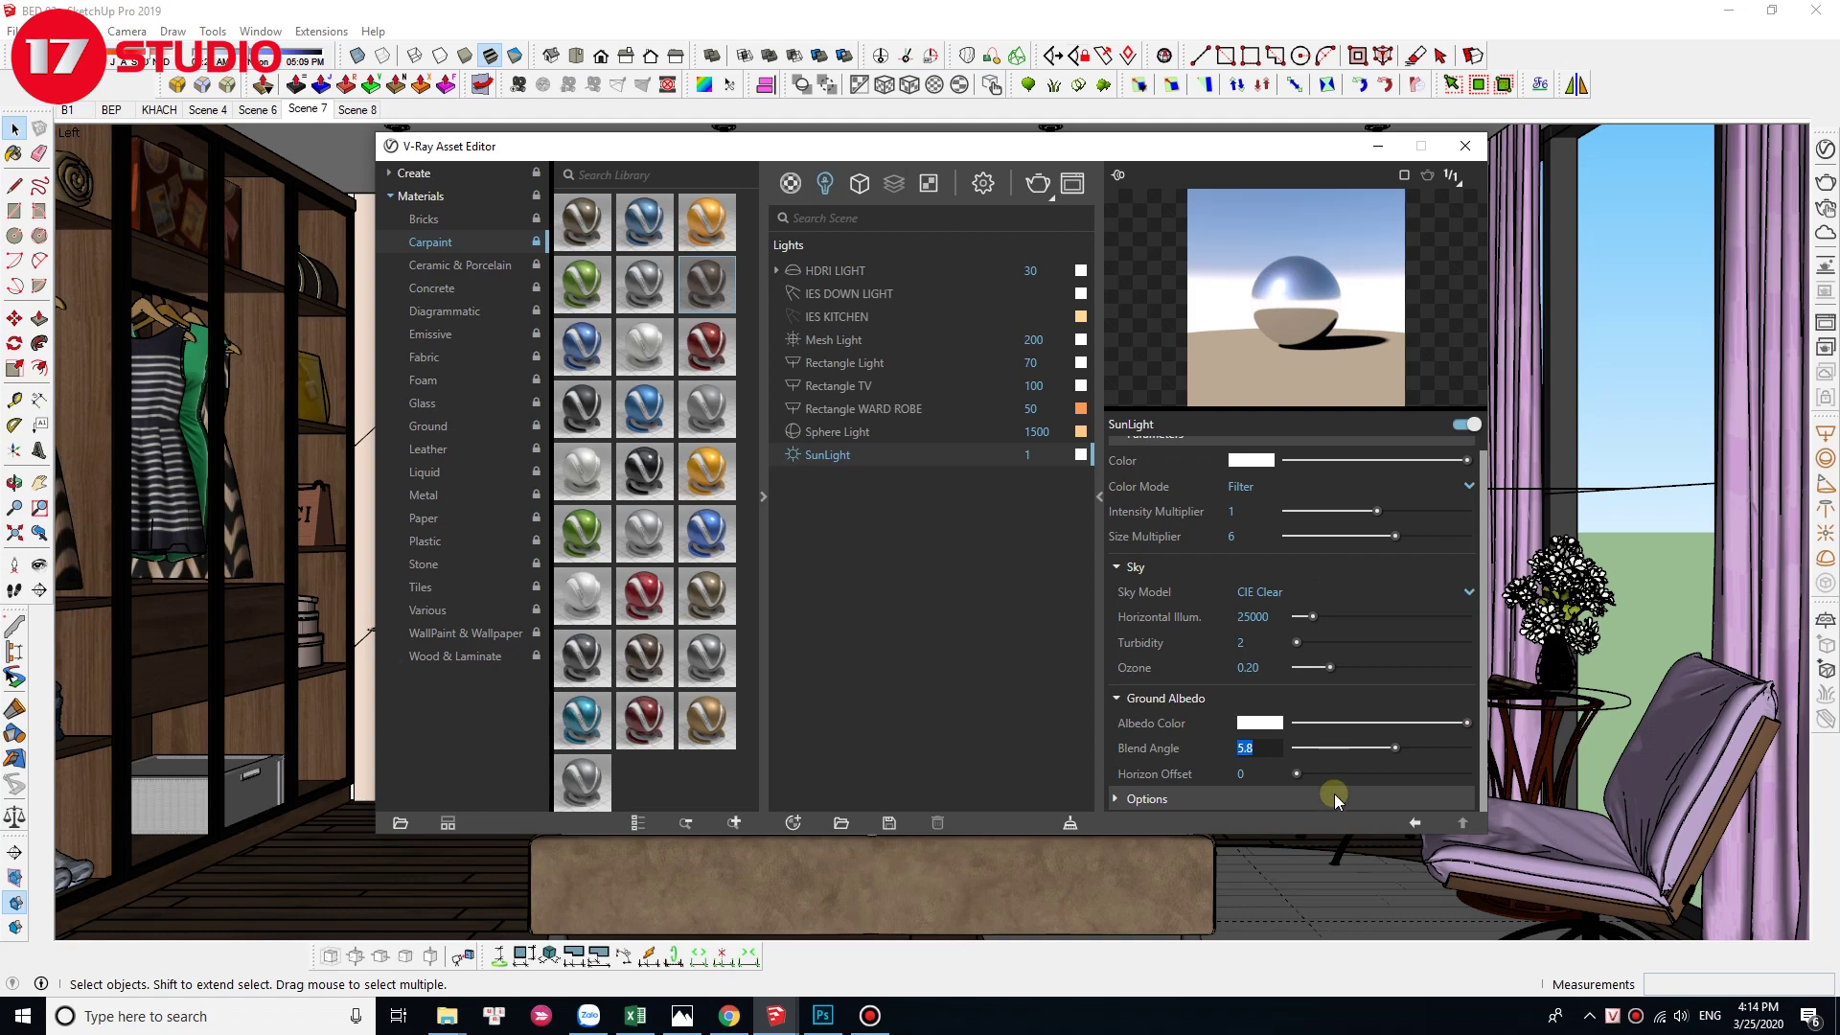
pyautogui.click(1411, 822)
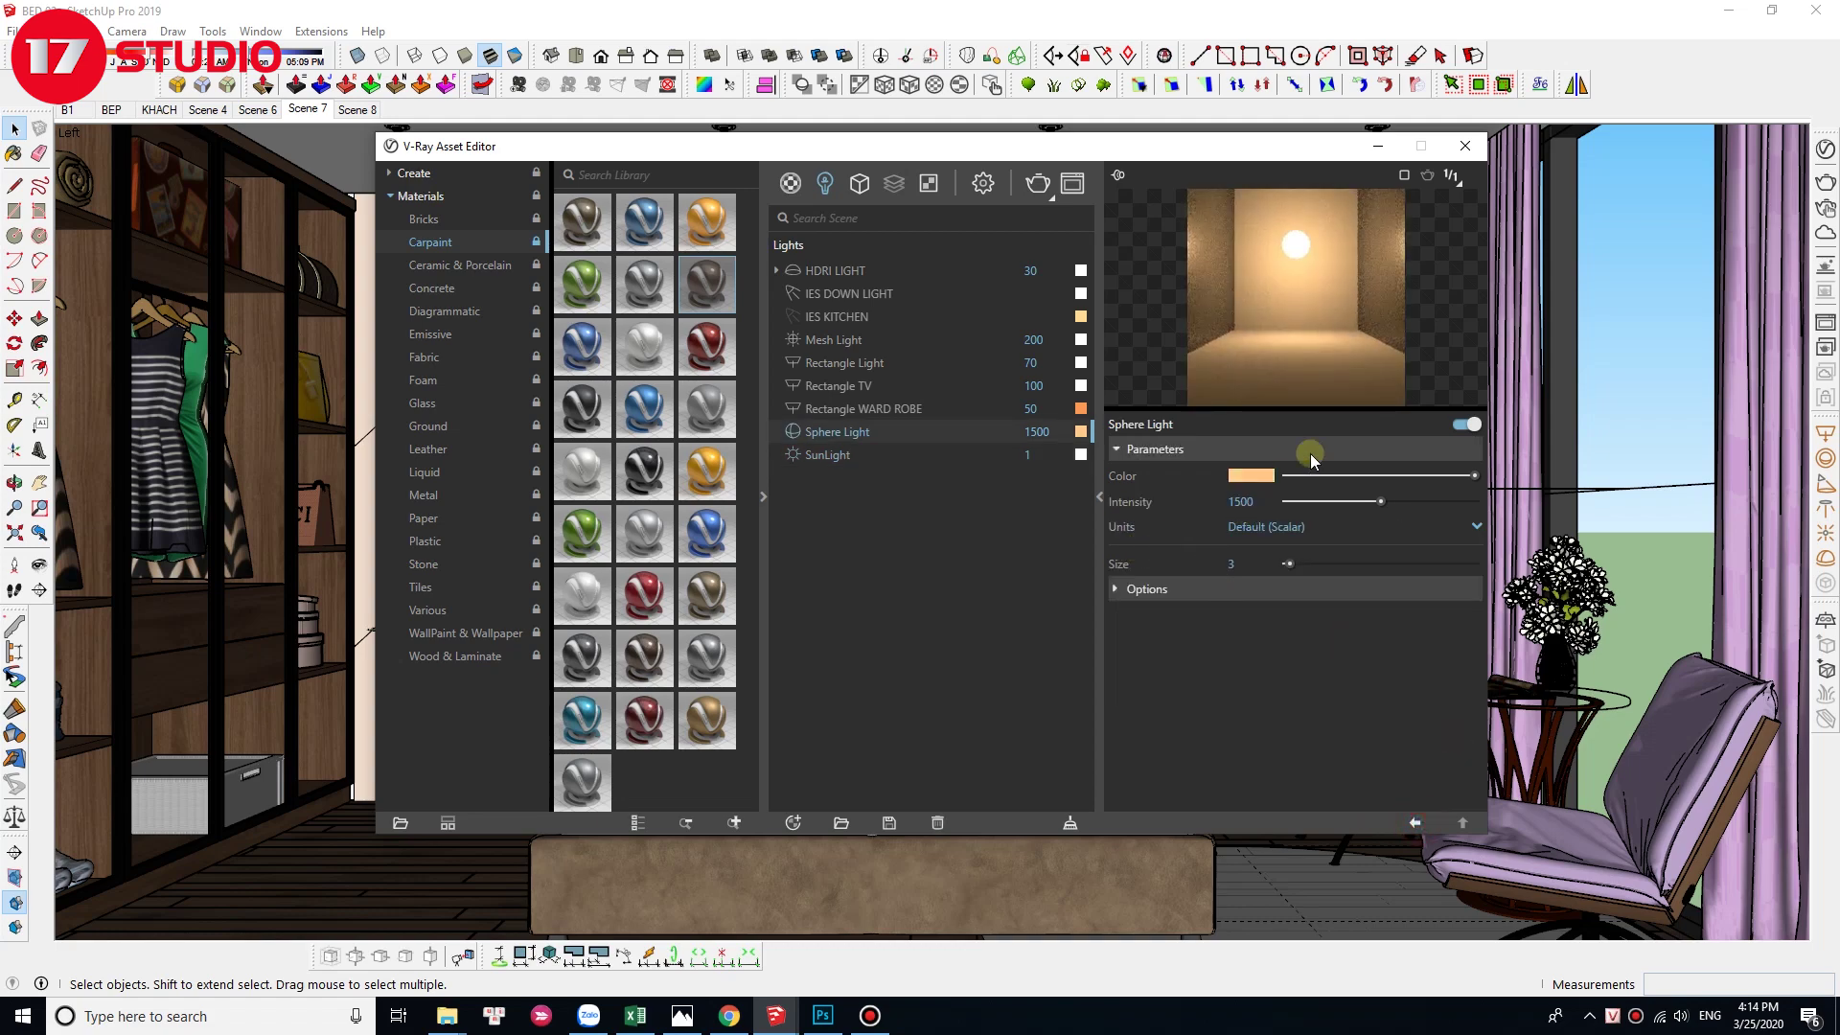
# Step: Launch V-Ray Render to build the light cache and render the bedroom
pyautogui.click(1037, 182)
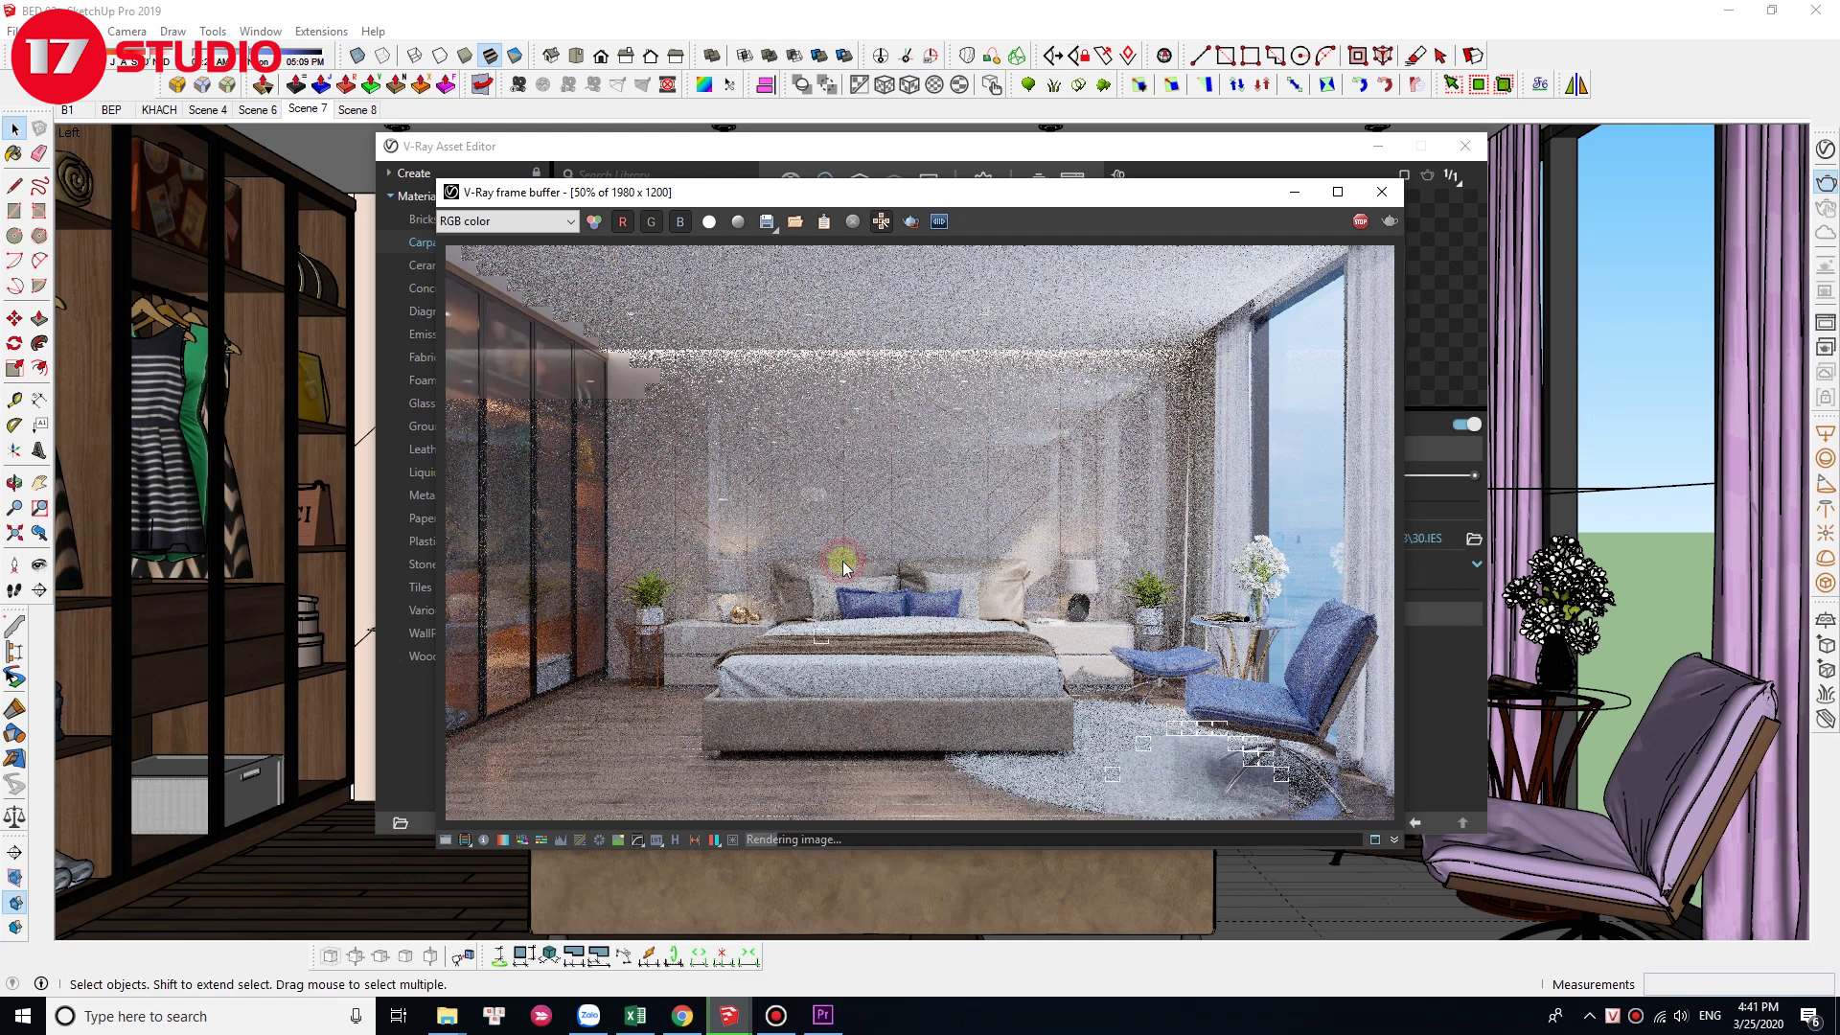
pyautogui.click(1113, 778)
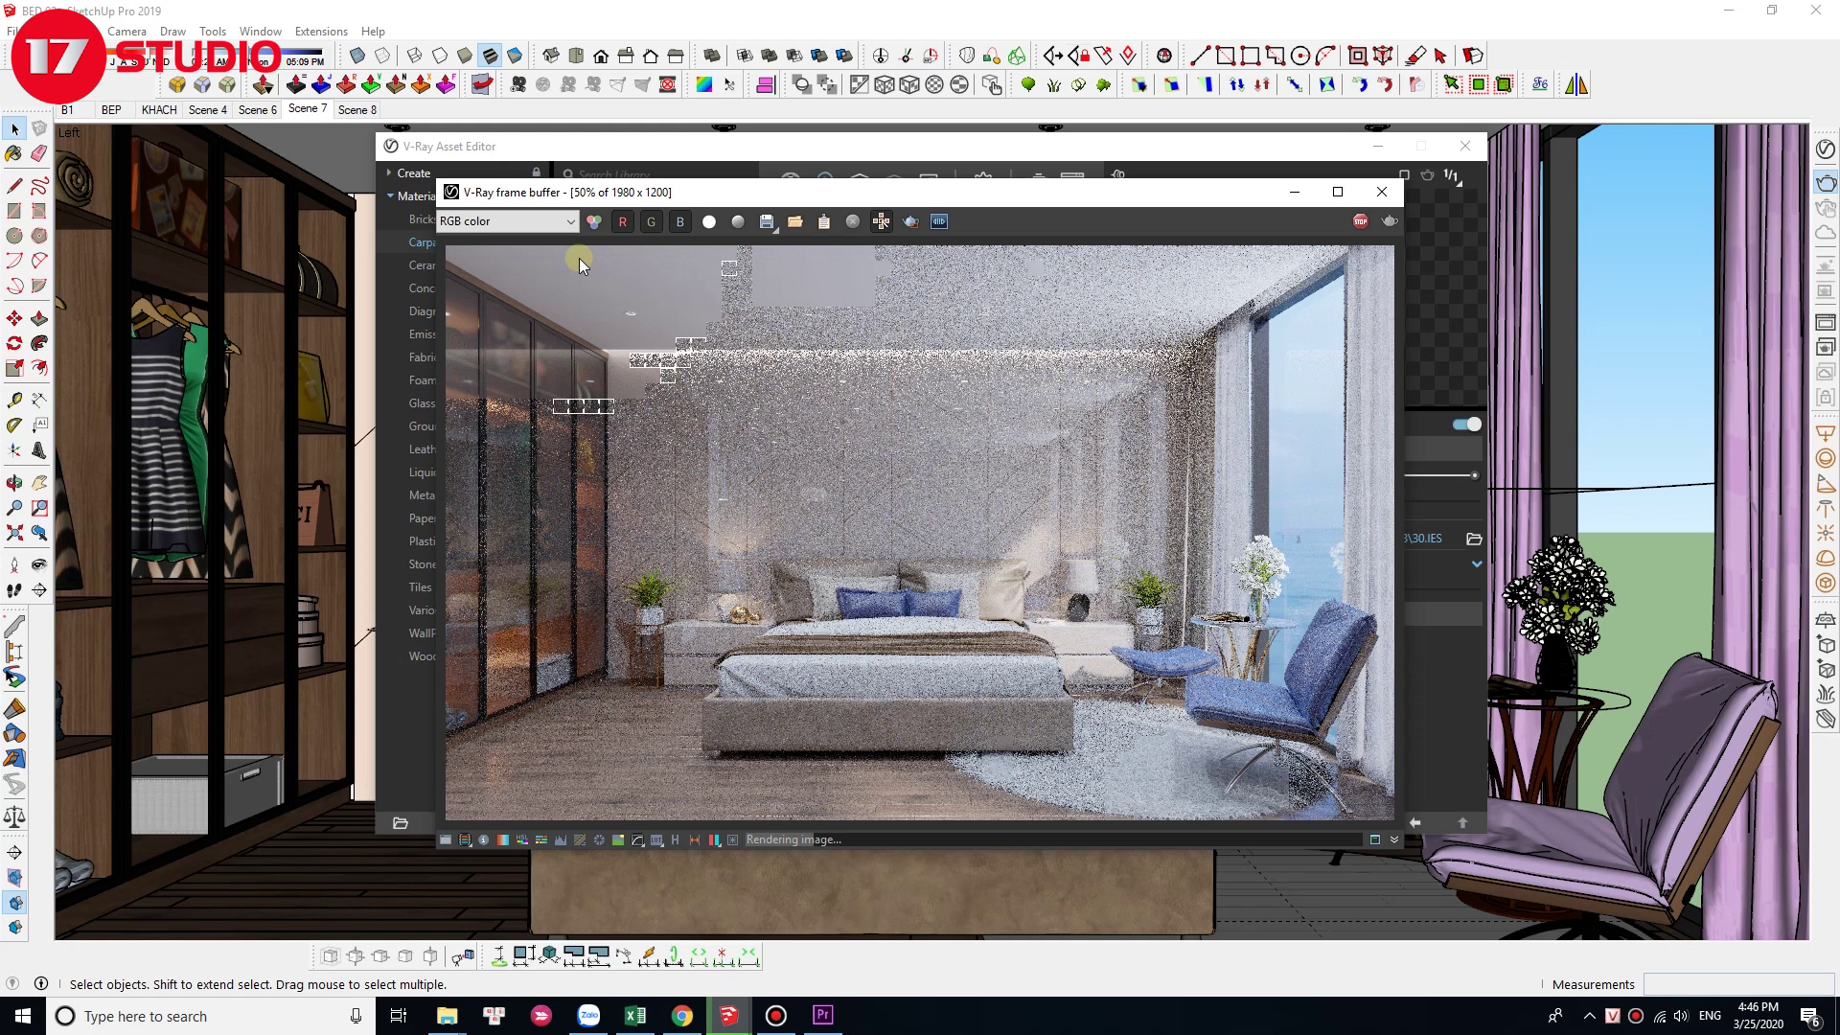
pyautogui.click(678, 309)
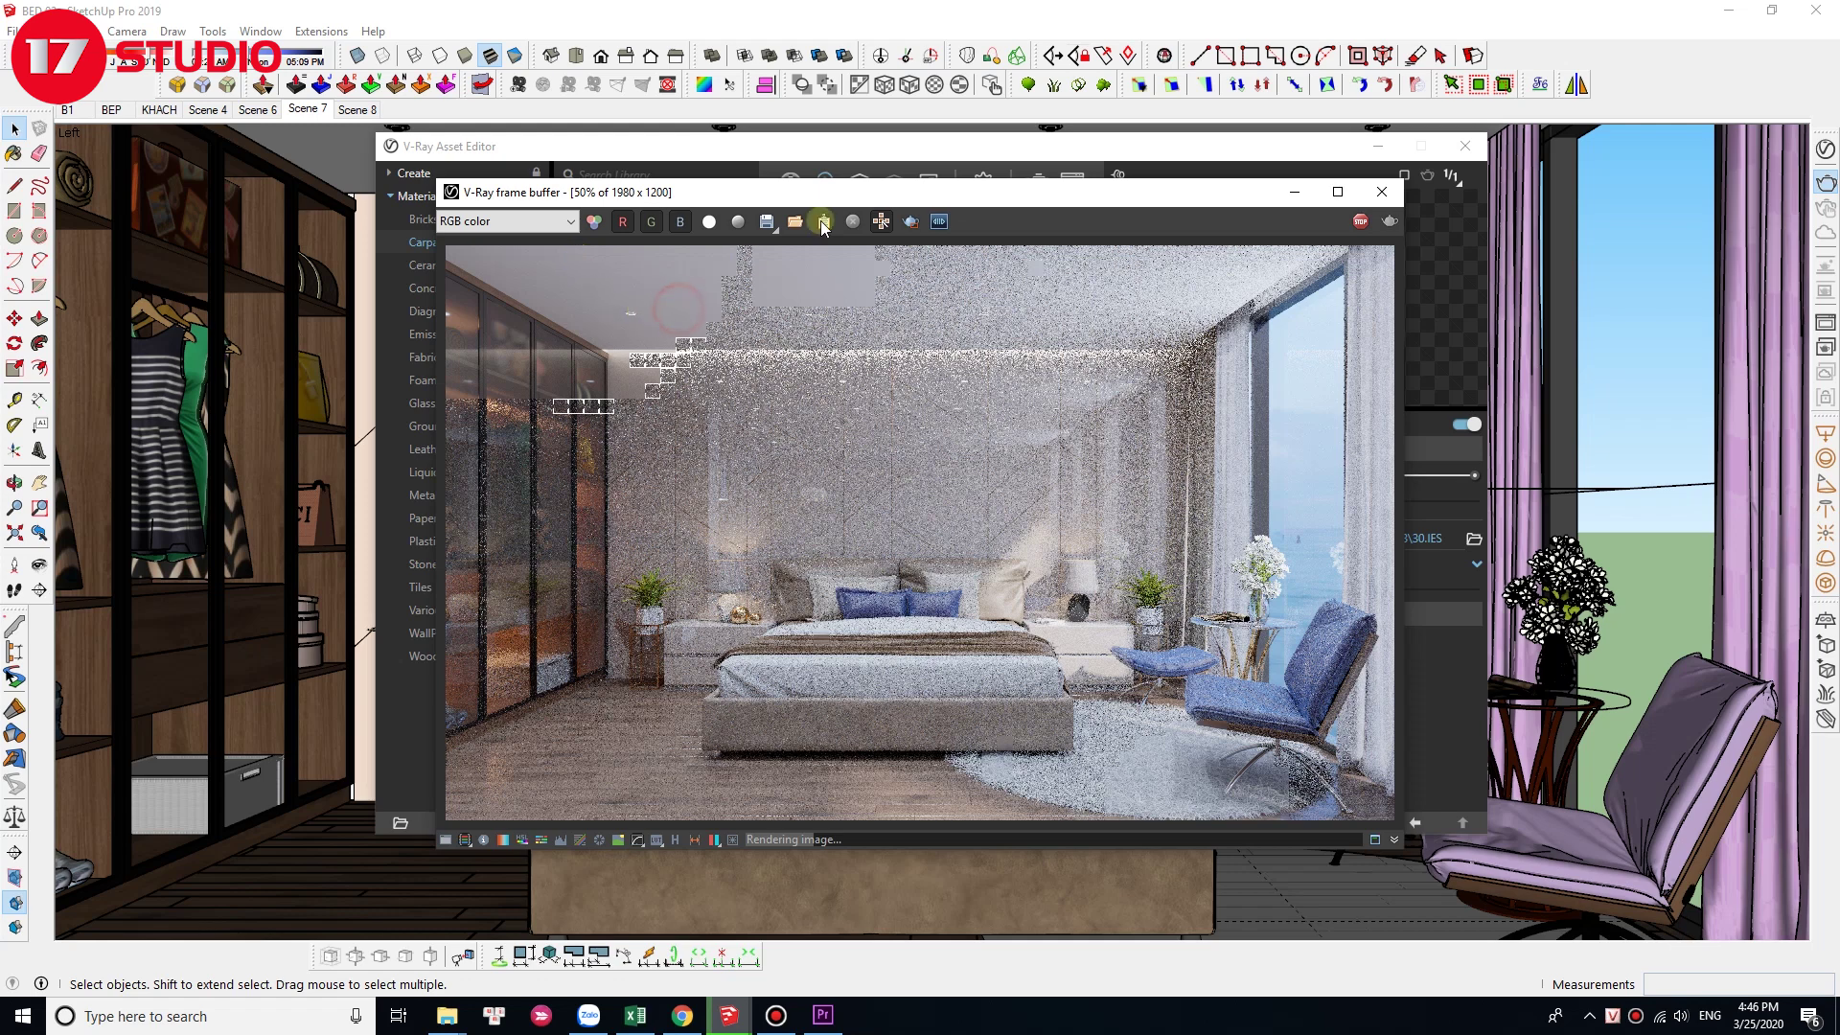